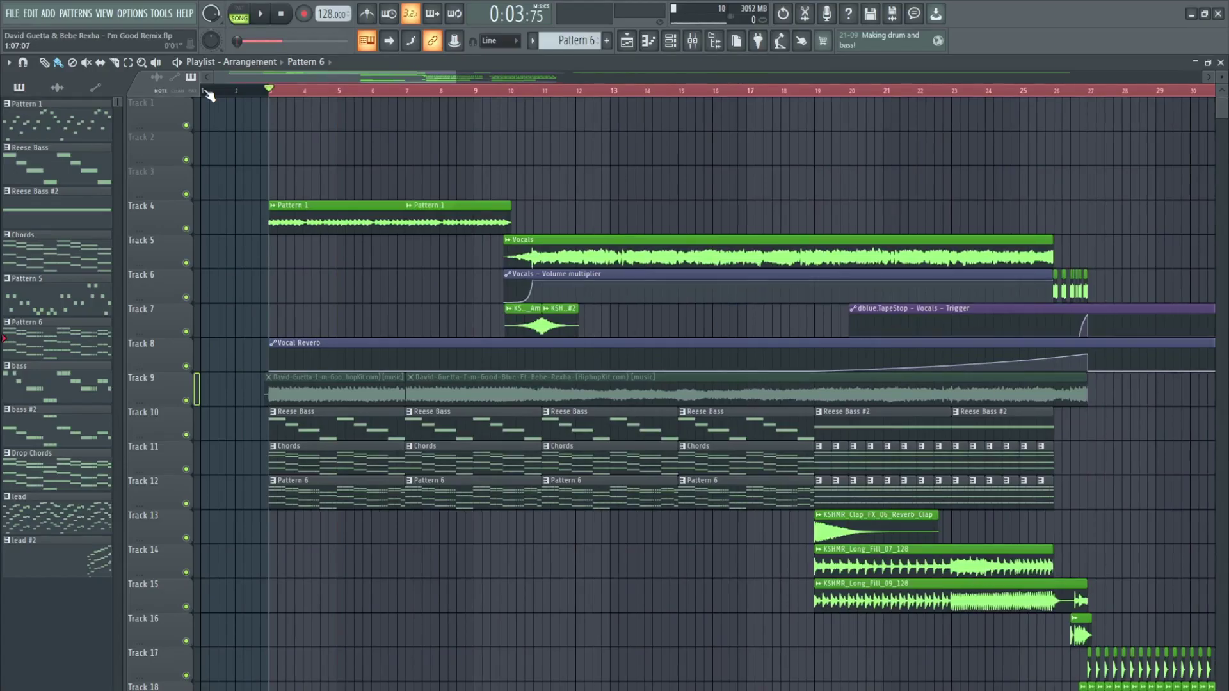
Solo Track 4 with the Pattern 1 clips and play it from bar 3
{"action": "scroll", "coordinate": [348, 260], "scroll_direction": "down", "scroll_amount": 3}
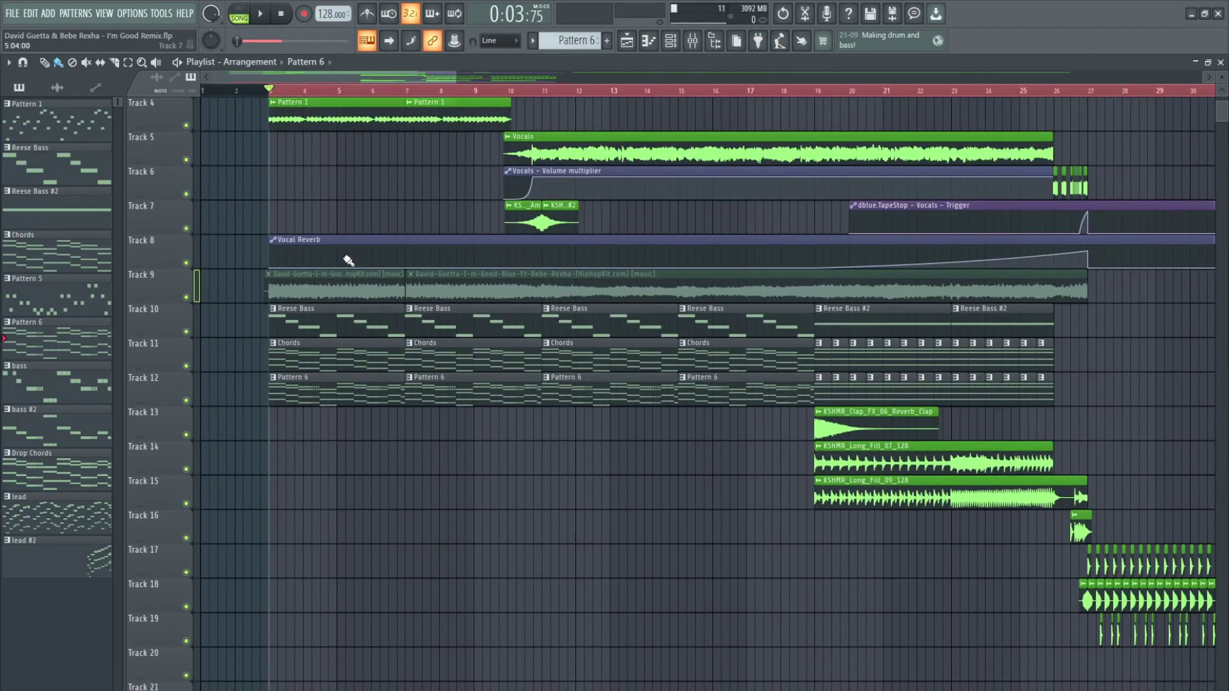
{"action": "scroll", "coordinate": [346, 260], "scroll_direction": "up", "scroll_amount": 2}
{"action": "right_click", "coordinate": [185, 194]}
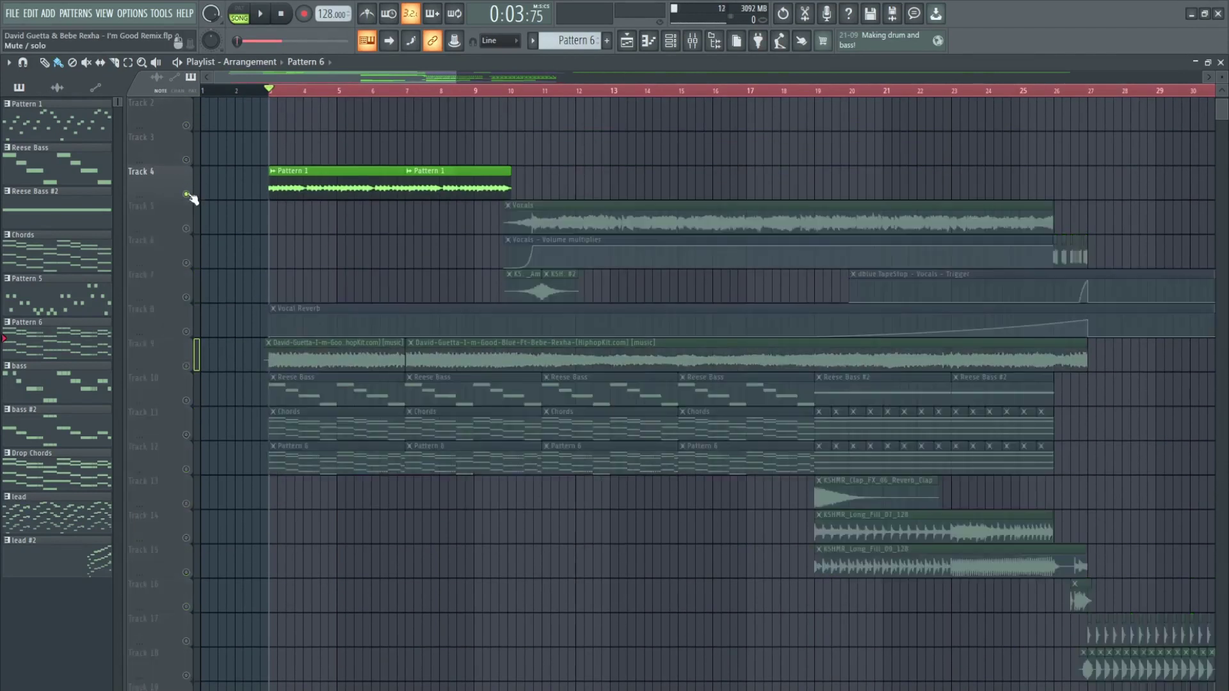
{"action": "scroll", "coordinate": [293, 101], "scroll_direction": "up", "scroll_amount": 2}
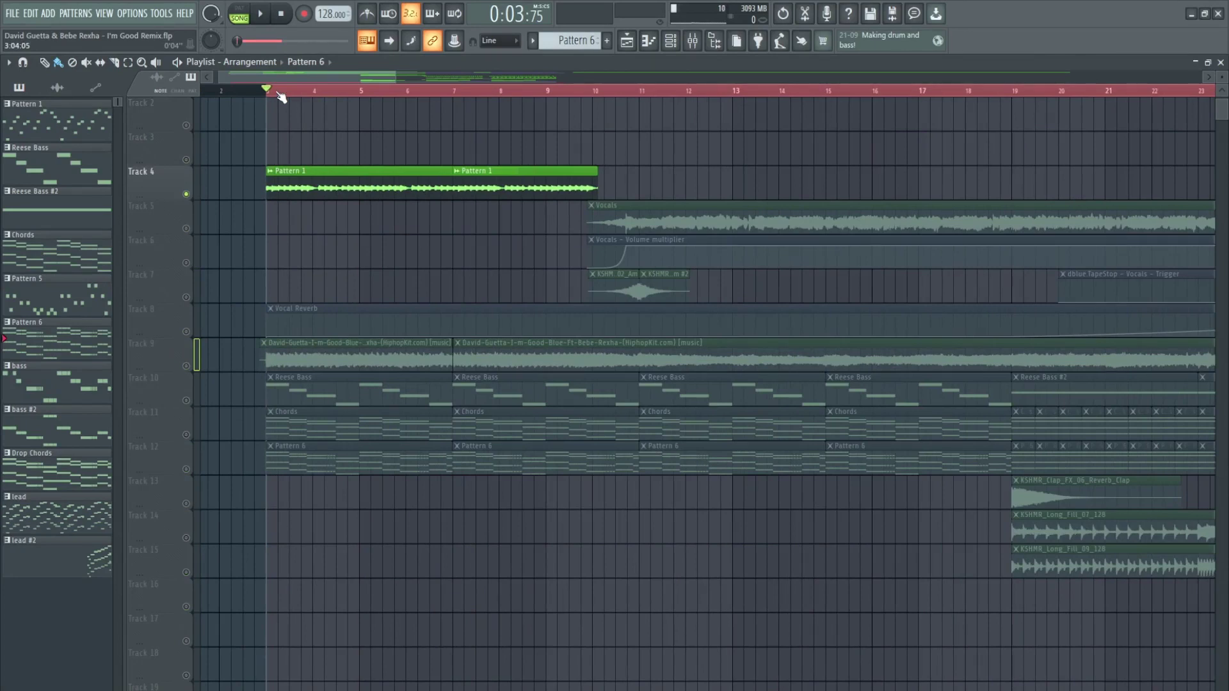
{"action": "key", "text": "space"}
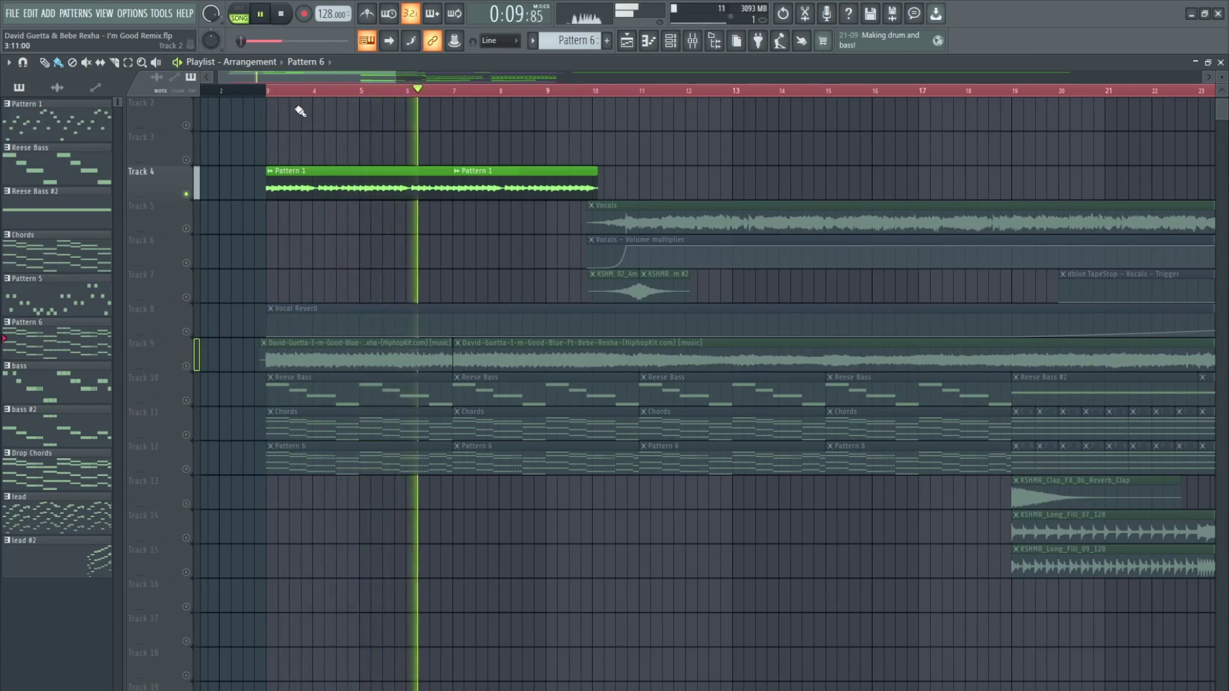
{"action": "key", "text": "space"}
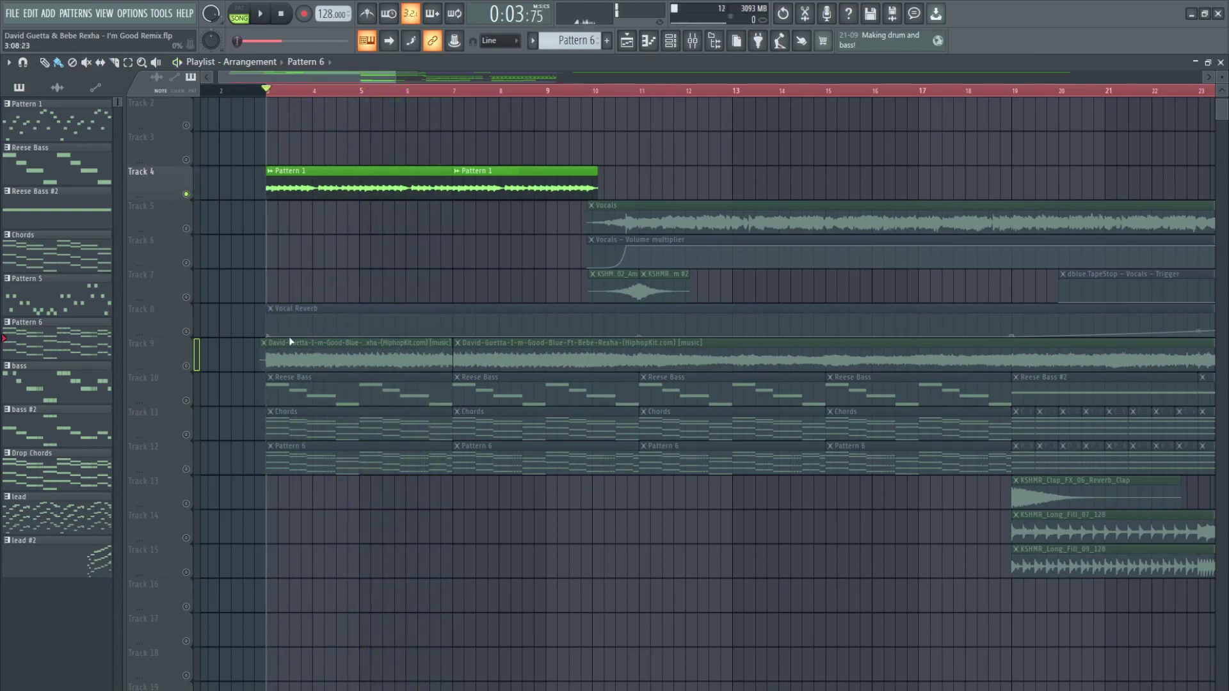
Unmute the Reese Bass on Track 10 and play it together with Track 4 from bar 3
{"action": "left_click", "coordinate": [186, 400]}
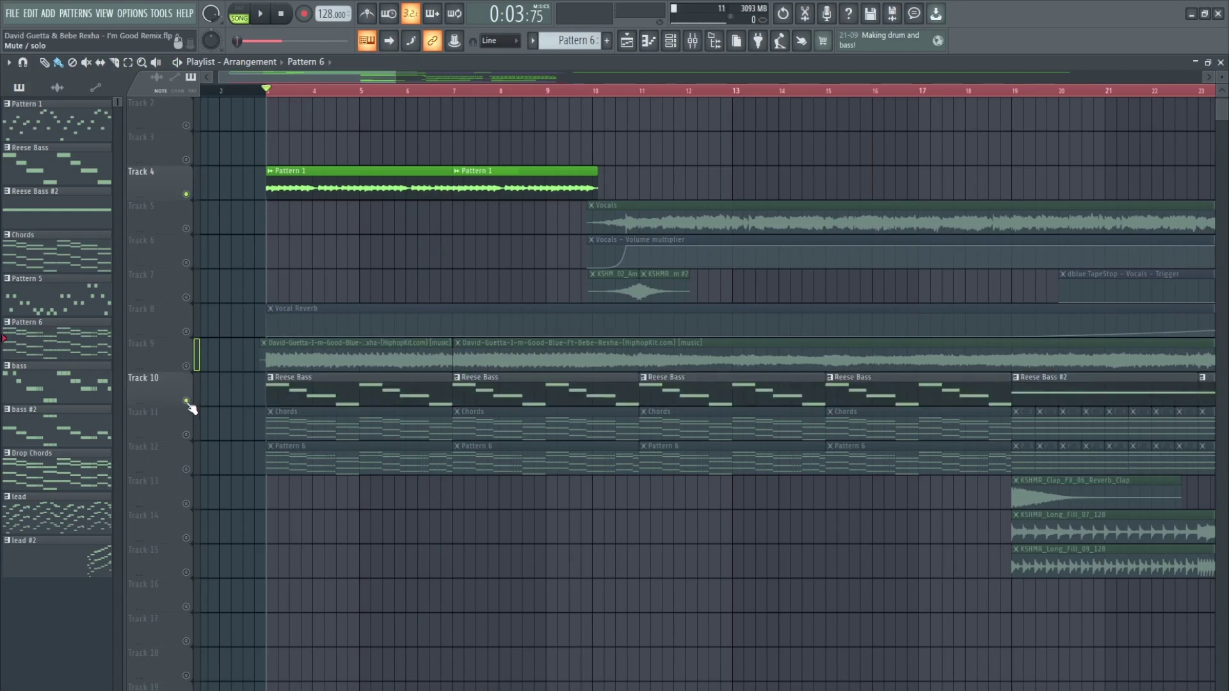
{"action": "key", "text": "space"}
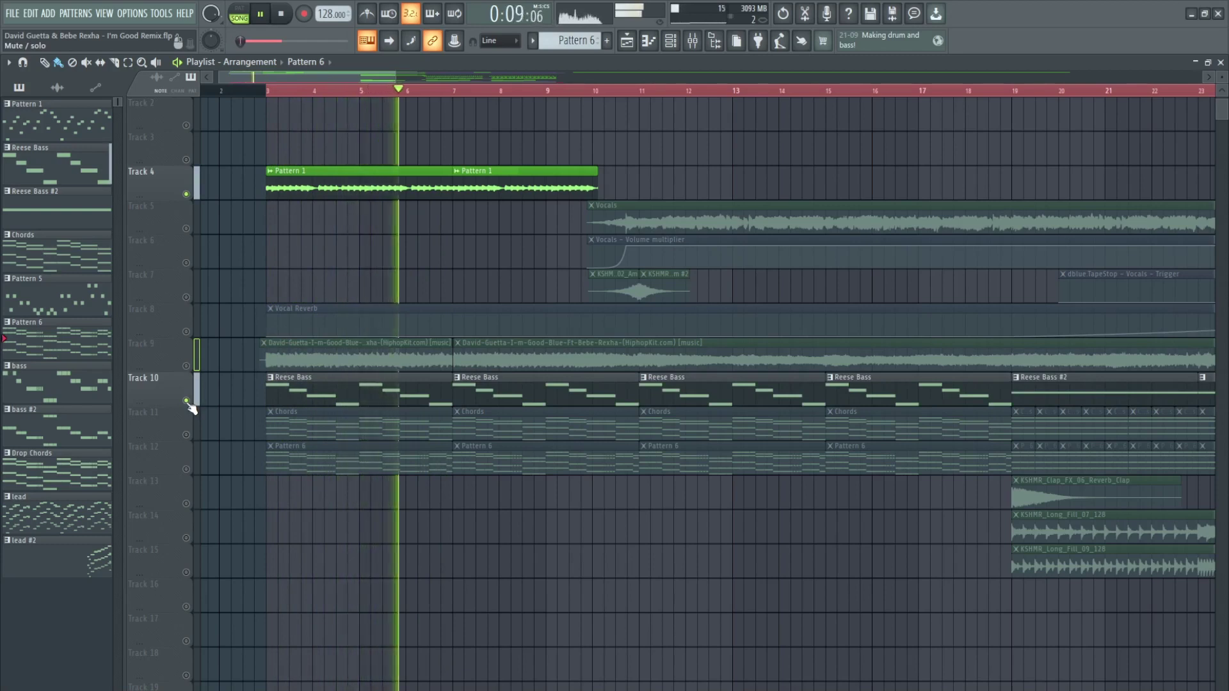
{"action": "key", "text": "space"}
Unmute the Chords on Track 11 and play them with the Reese Bass and Pattern 1 from bar 3
{"action": "left_click", "coordinate": [187, 435]}
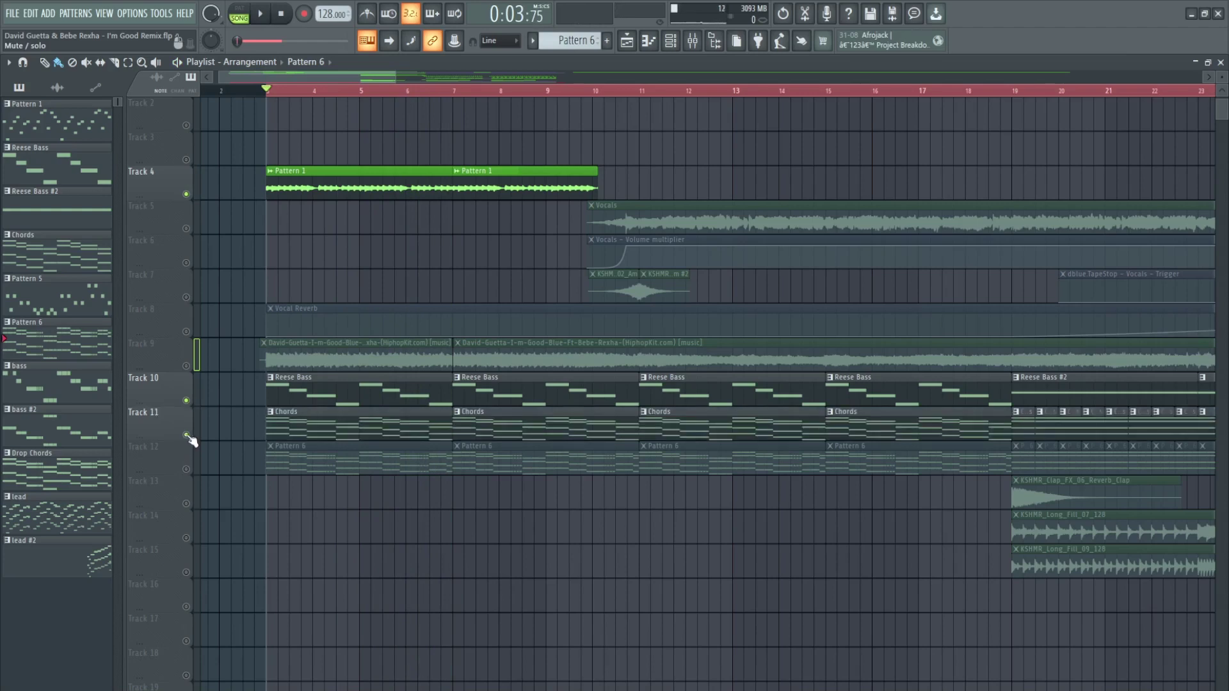
{"action": "key", "text": "space"}
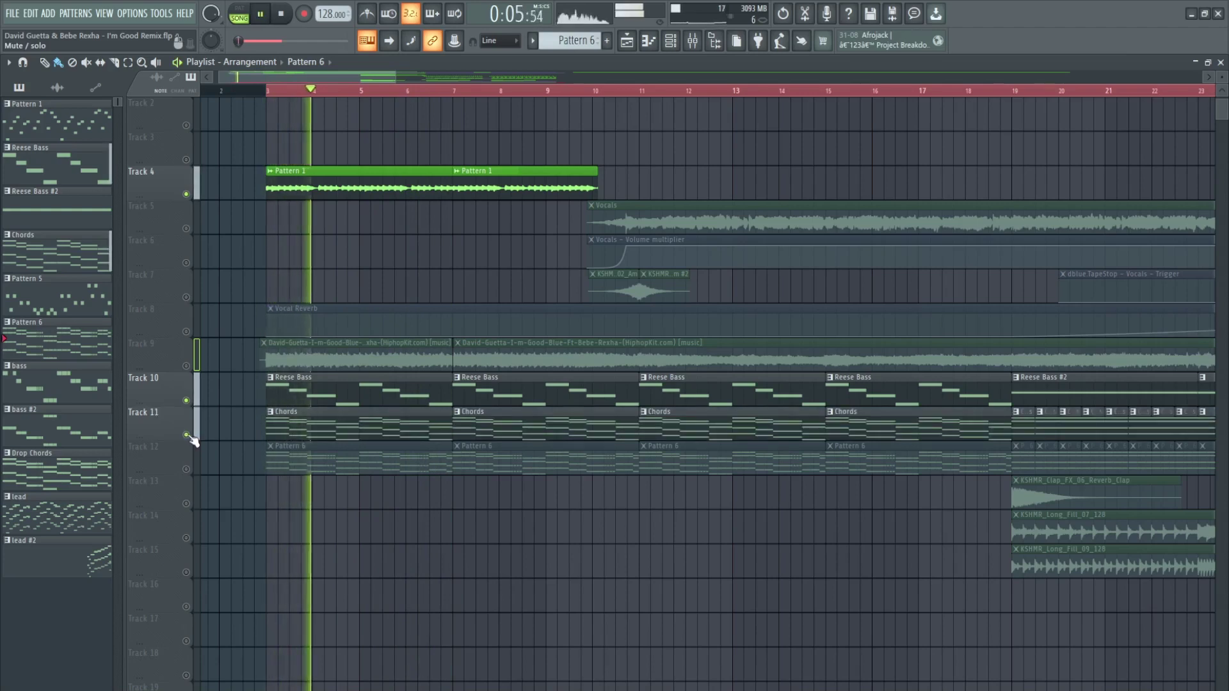
{"action": "scroll", "coordinate": [247, 97], "scroll_direction": "up", "scroll_amount": 2}
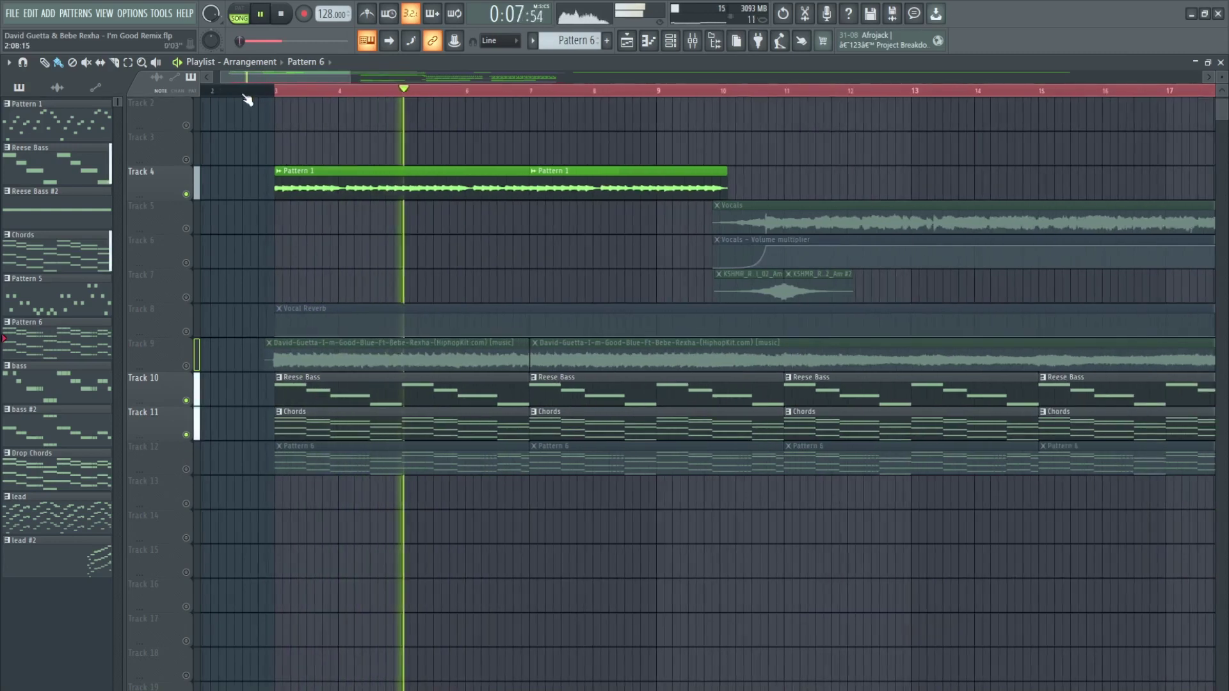
{"action": "scroll", "coordinate": [247, 99], "scroll_direction": "down", "scroll_amount": 2}
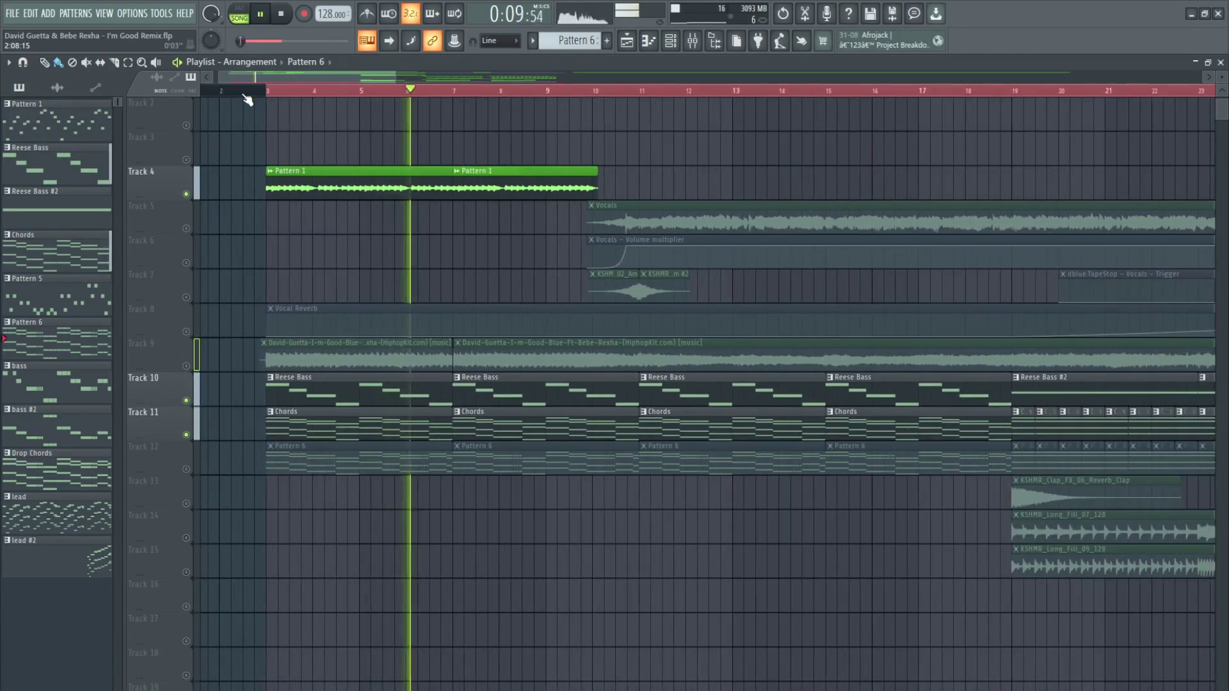
{"action": "key", "text": "space"}
Unmute the Pattern 6 clips on Track 12 and play the layered intro from bar 3
{"action": "left_click", "coordinate": [187, 469]}
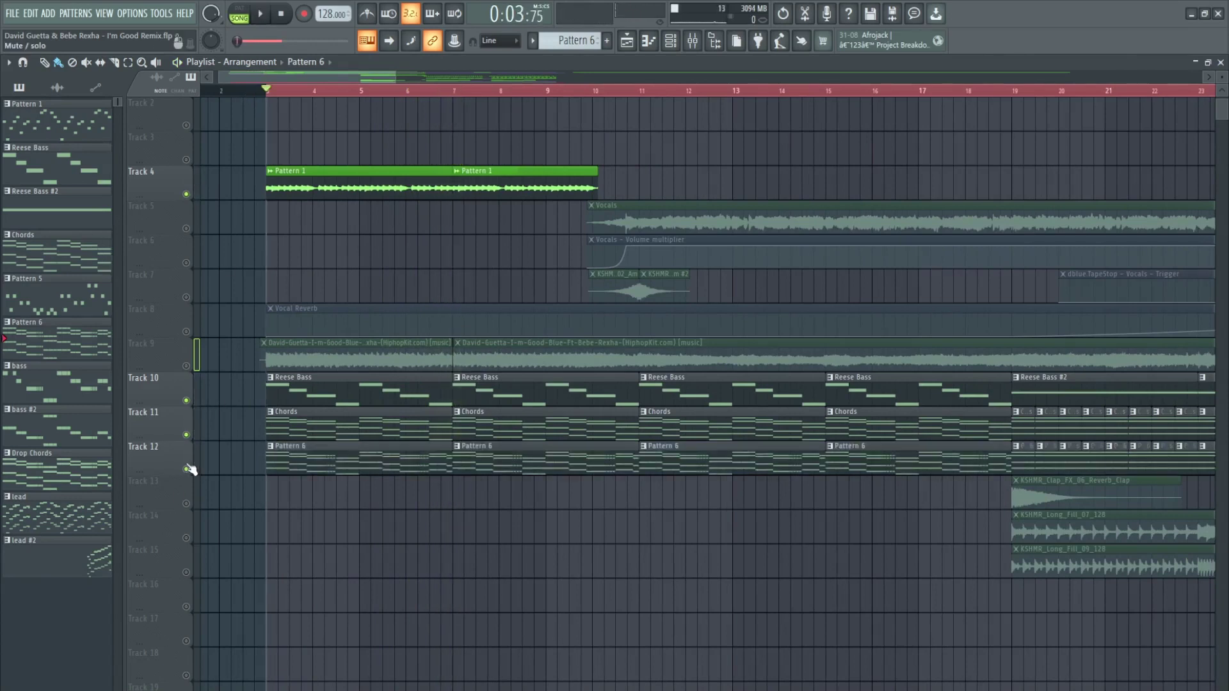
{"action": "key", "text": "space"}
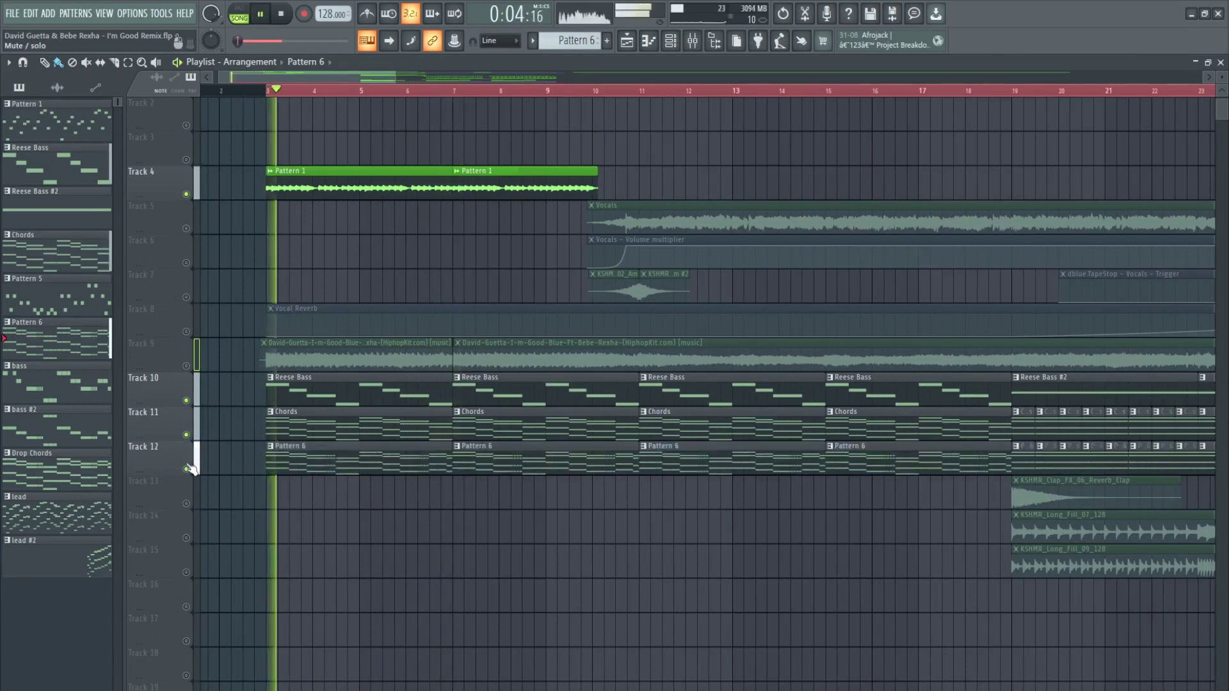
{"action": "scroll", "coordinate": [301, 94], "scroll_direction": "down", "scroll_amount": 2}
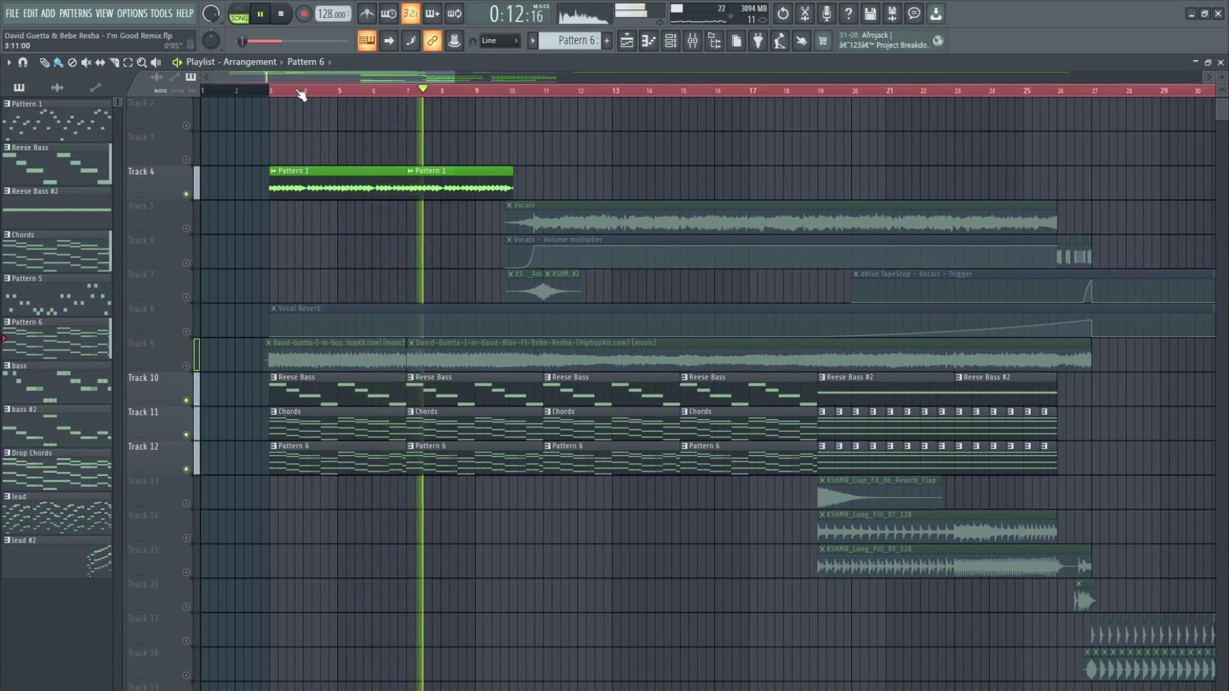
{"action": "key", "text": "space"}
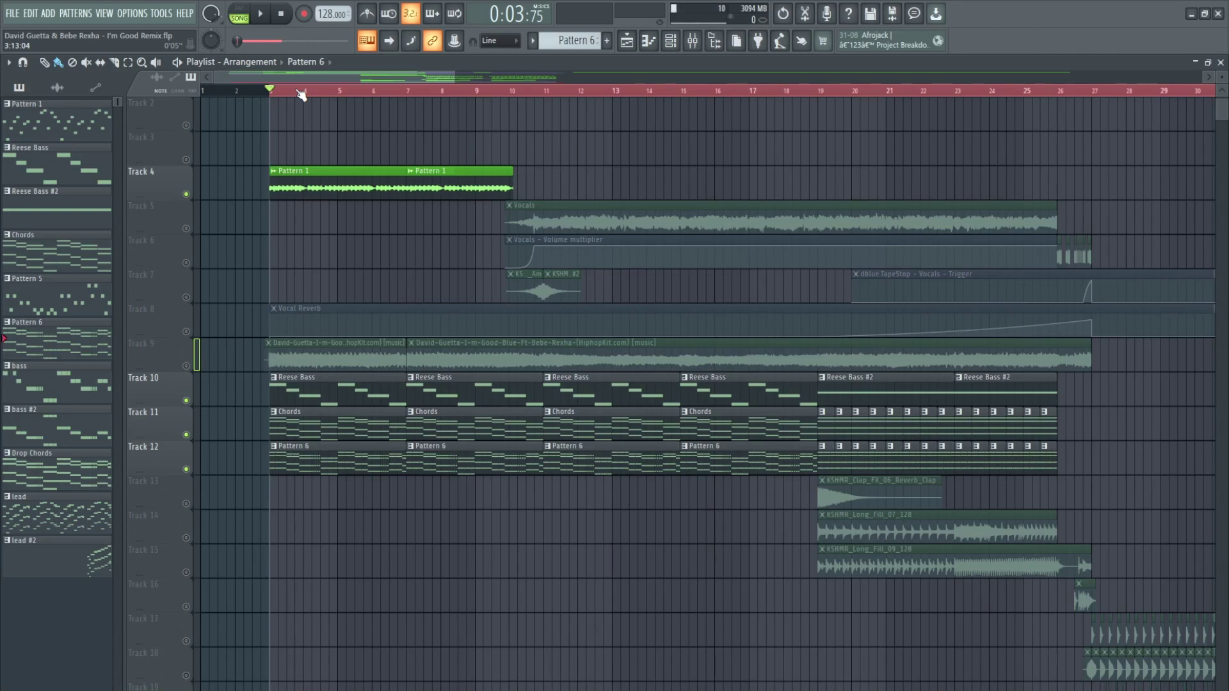
Open Pattern 6 in the piano roll, play it on its own in pattern mode, and return to the playlist
{"action": "double_click", "coordinate": [333, 473]}
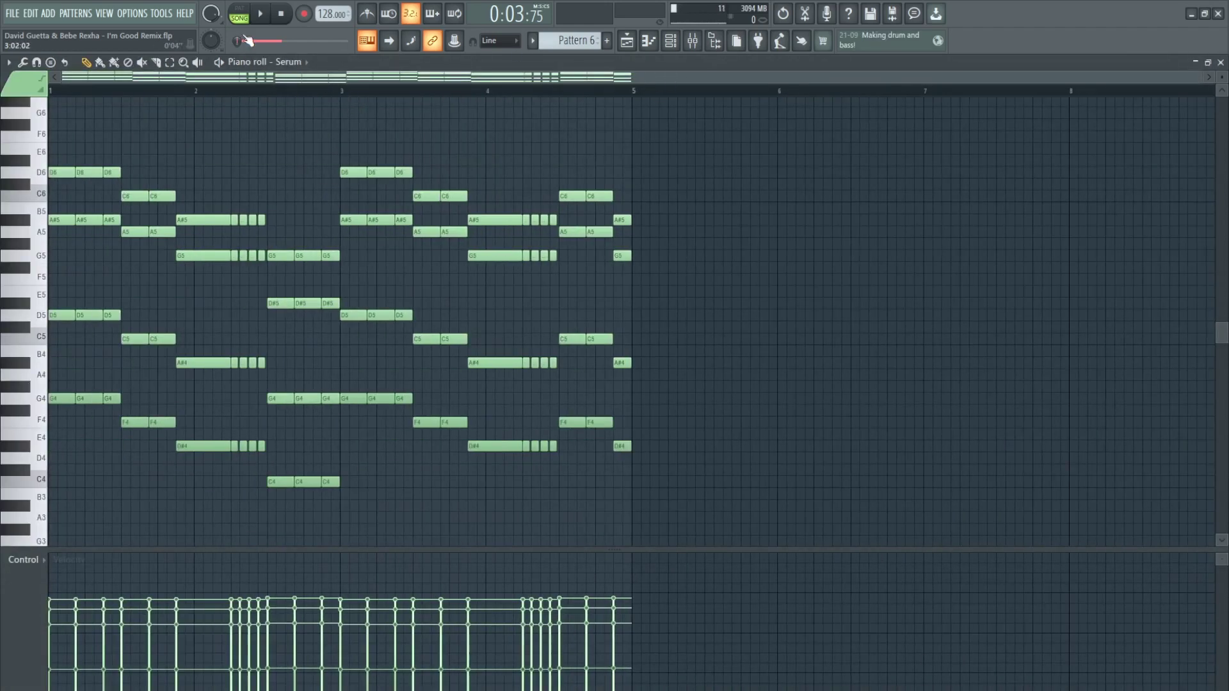
{"action": "key", "text": "space"}
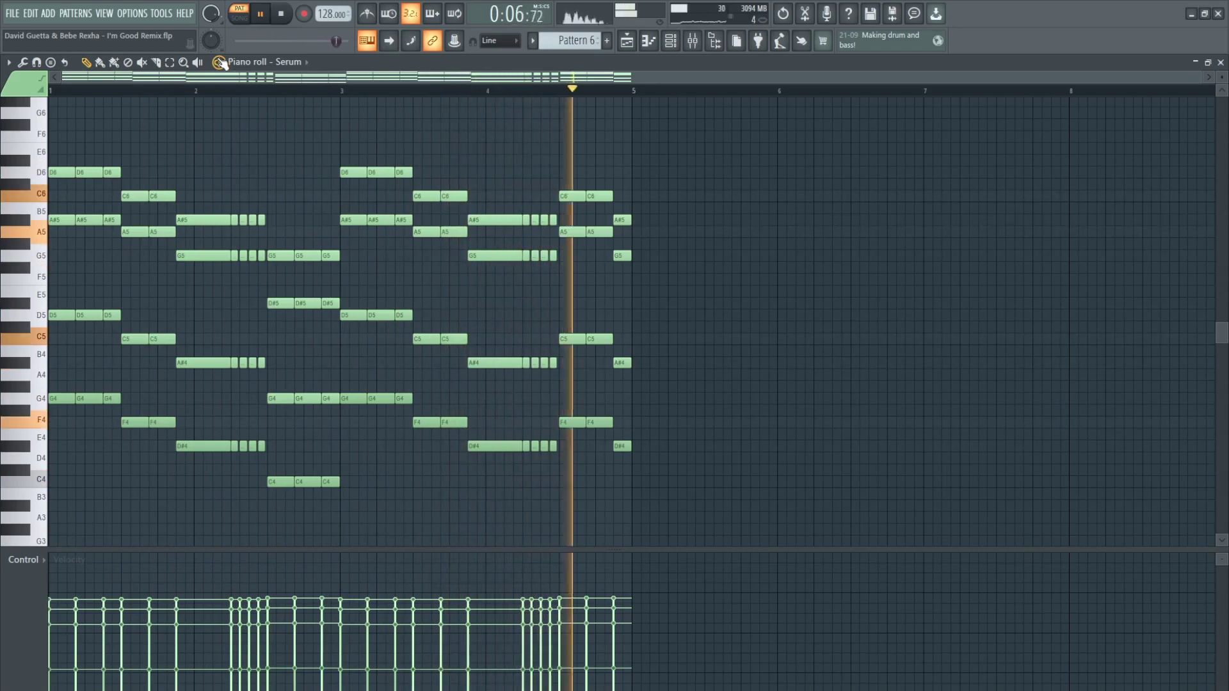
{"action": "key", "text": "space"}
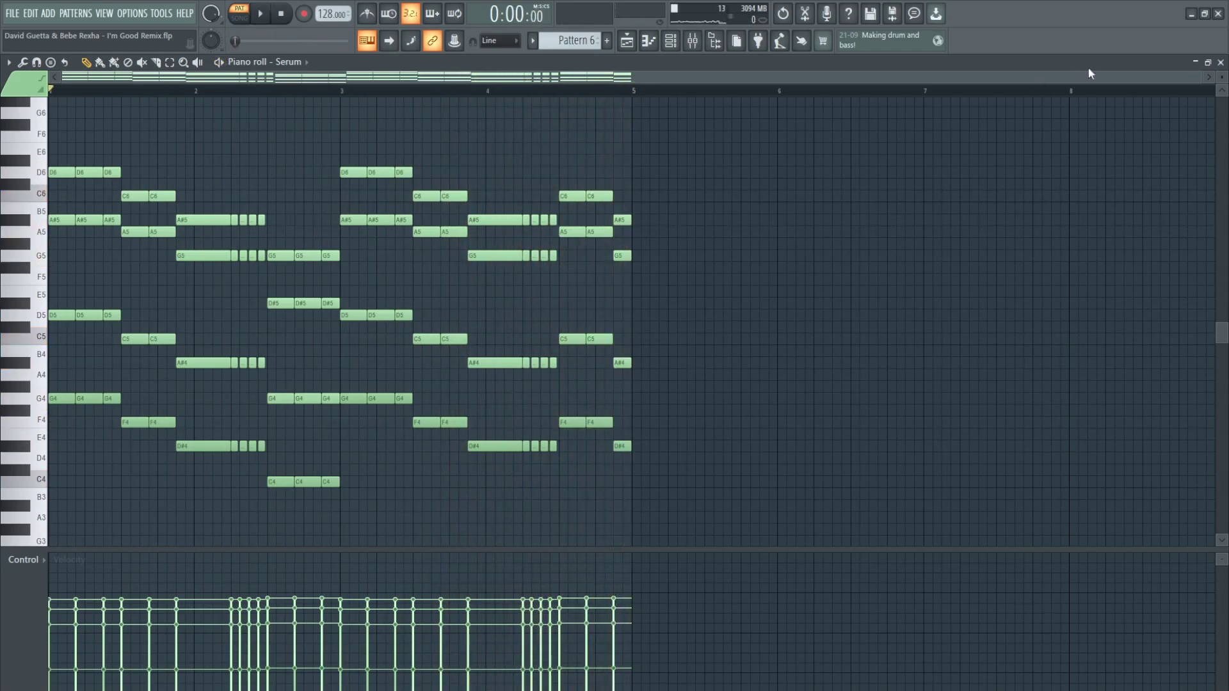
{"action": "left_click", "coordinate": [1218, 62]}
{"action": "key", "text": "F6"}
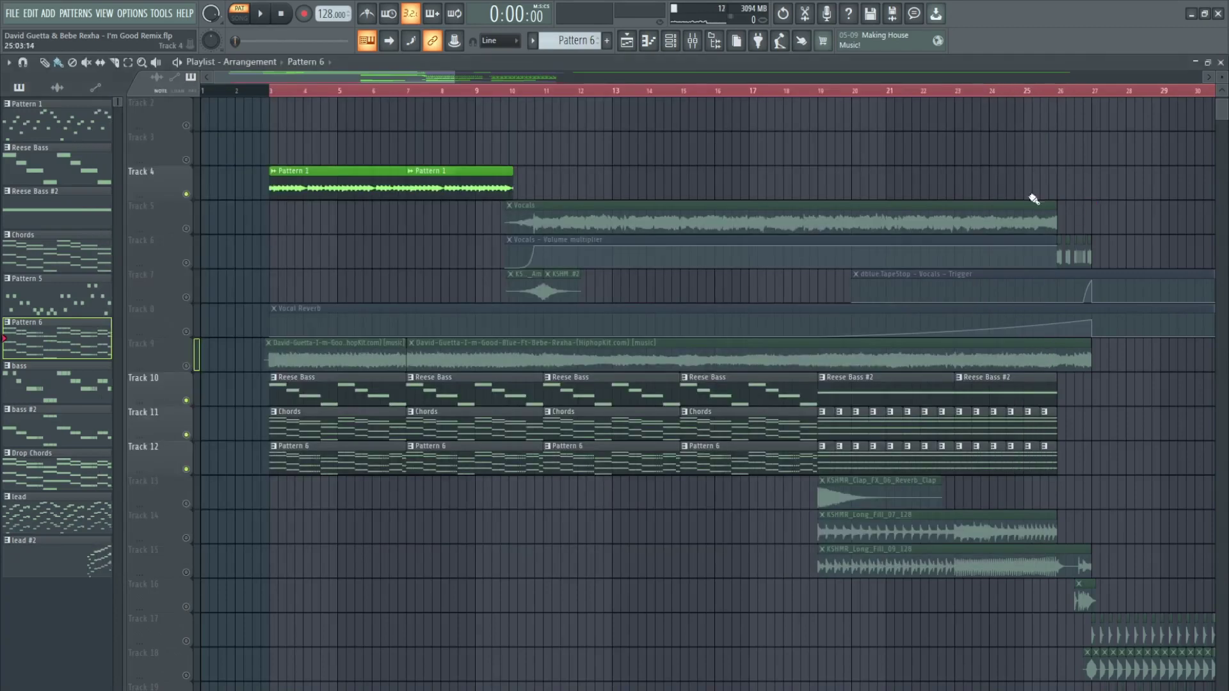
Unmute the vocals on Track 5 and the effects on Track 7, and play the song from bar 9
{"action": "left_click", "coordinate": [186, 229]}
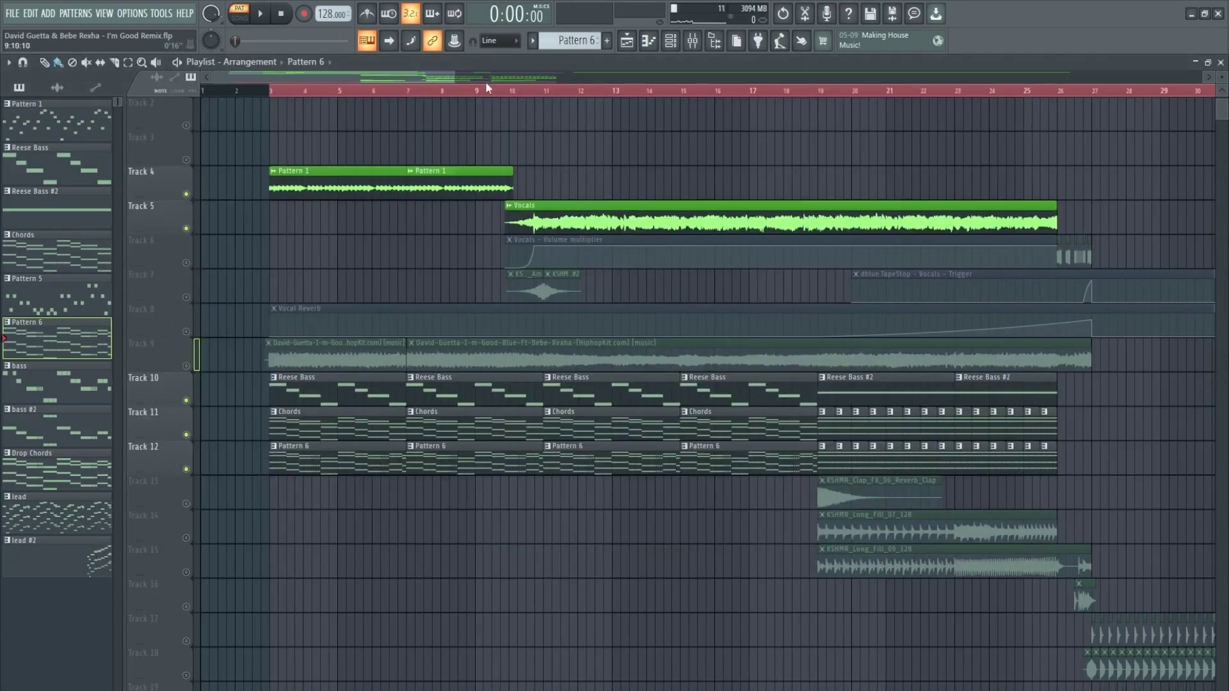
{"action": "scroll", "coordinate": [374, 94], "scroll_direction": "down", "scroll_amount": 2}
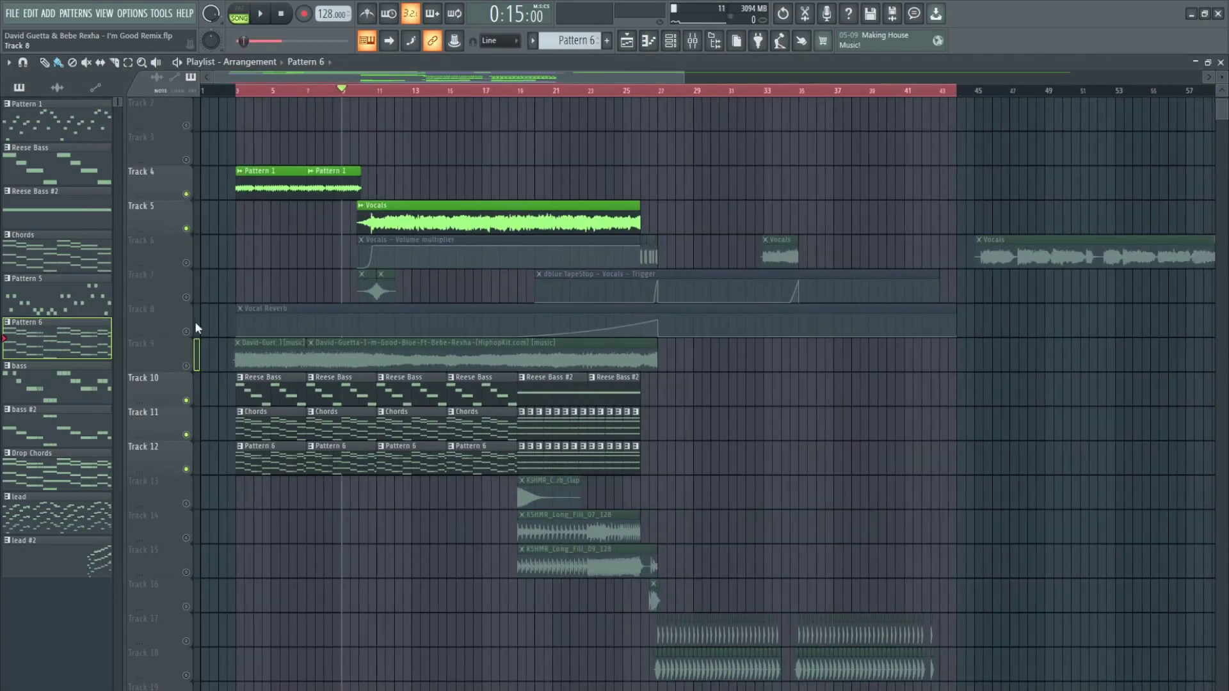
{"action": "key", "text": "space"}
{"action": "scroll", "coordinate": [359, 75], "scroll_direction": "up", "scroll_amount": 3}
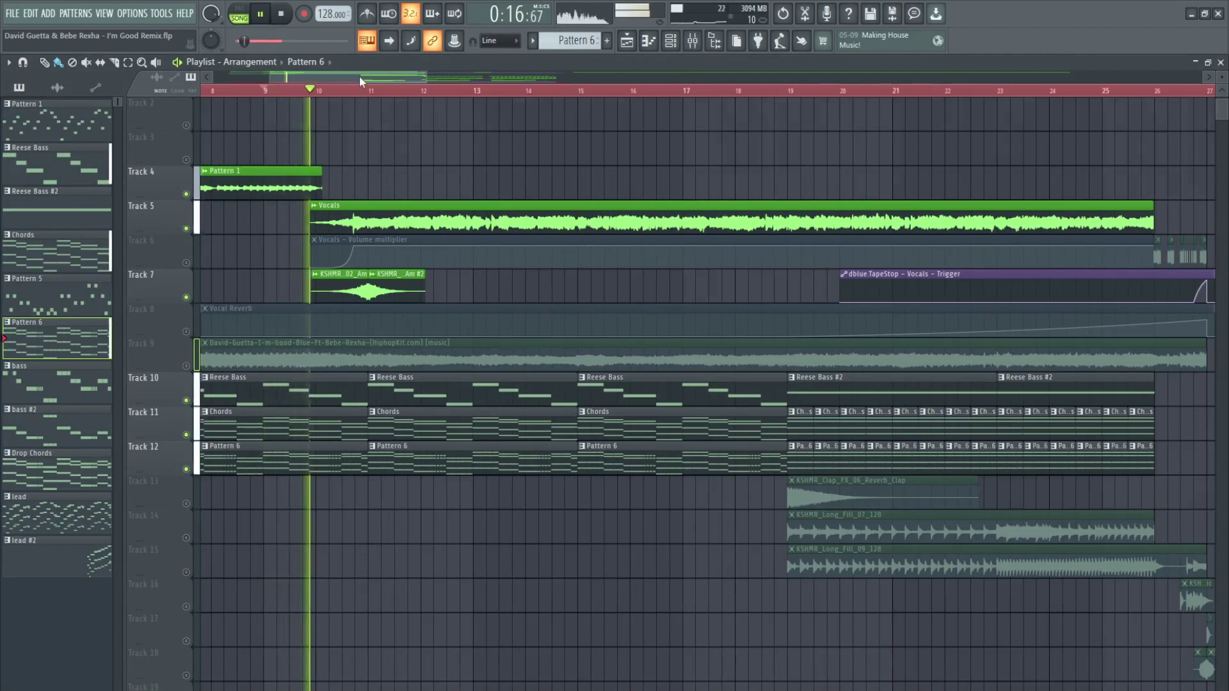
{"action": "left_click_drag", "start_coordinate": [359, 76], "coordinate": [322, 76]}
{"action": "scroll", "coordinate": [350, 90], "scroll_direction": "down", "scroll_amount": 2}
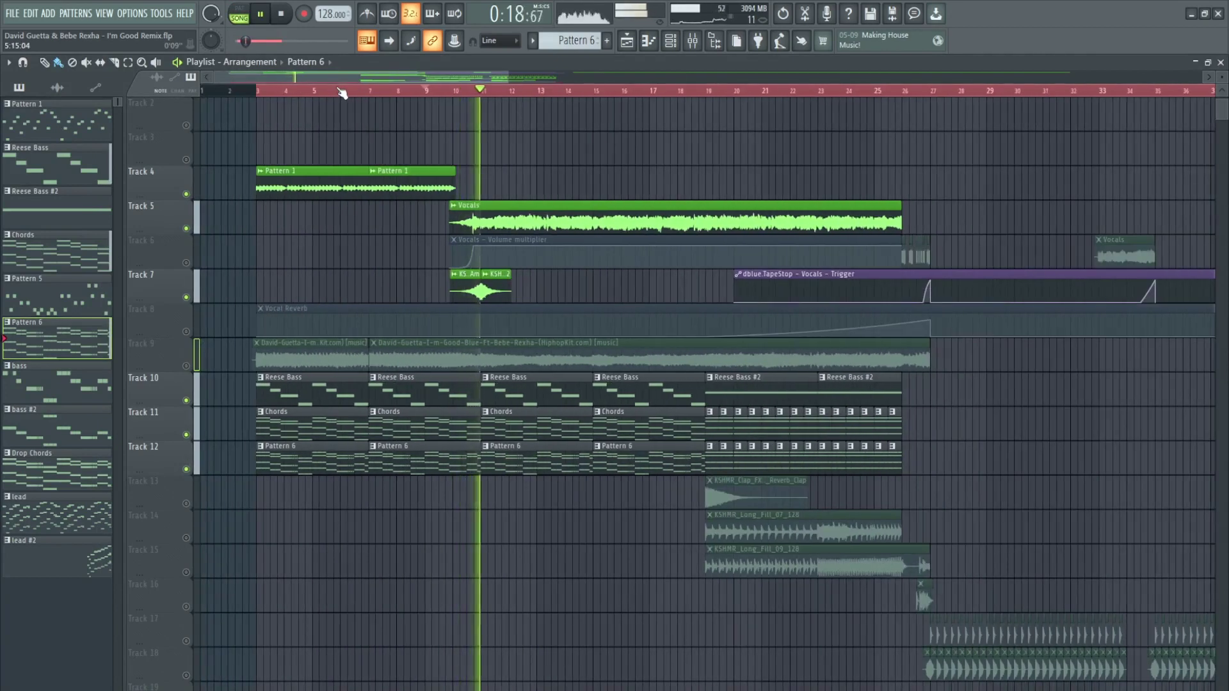
Unmute Track 6 with the vocal volume automation while the song keeps playing
{"action": "left_click", "coordinate": [191, 262]}
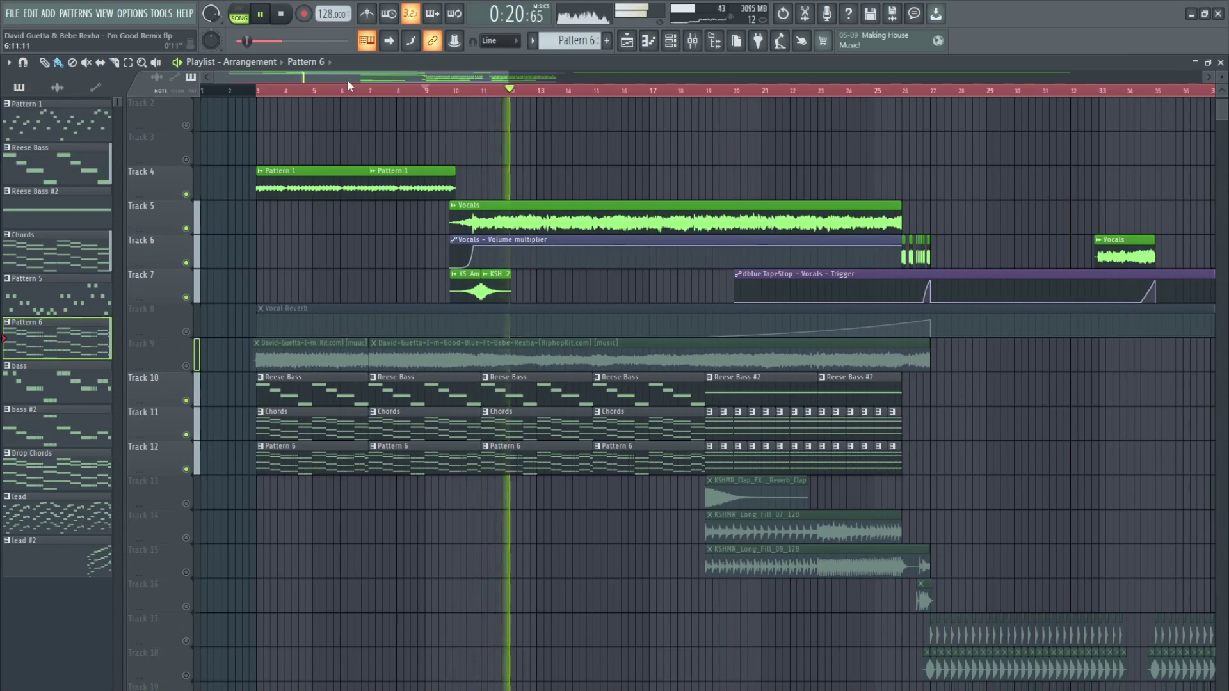
{"action": "left_click_drag", "start_coordinate": [347, 79], "coordinate": [374, 82]}
{"action": "scroll", "coordinate": [429, 94], "scroll_direction": "up", "scroll_amount": 2}
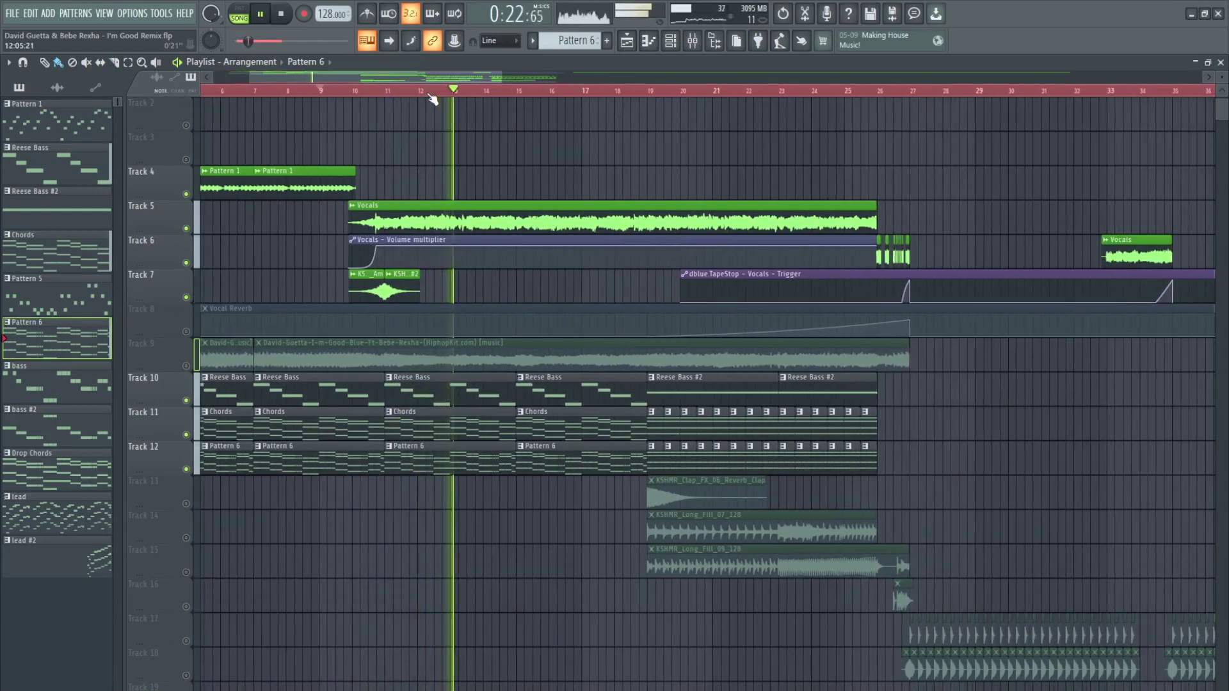
{"action": "scroll", "coordinate": [429, 94], "scroll_direction": "down", "scroll_amount": 4}
Unmute the Vocal Reverb automation on Track 8, listen up to the build-up at about bar 18, and stop playback
{"action": "left_click", "coordinate": [192, 336]}
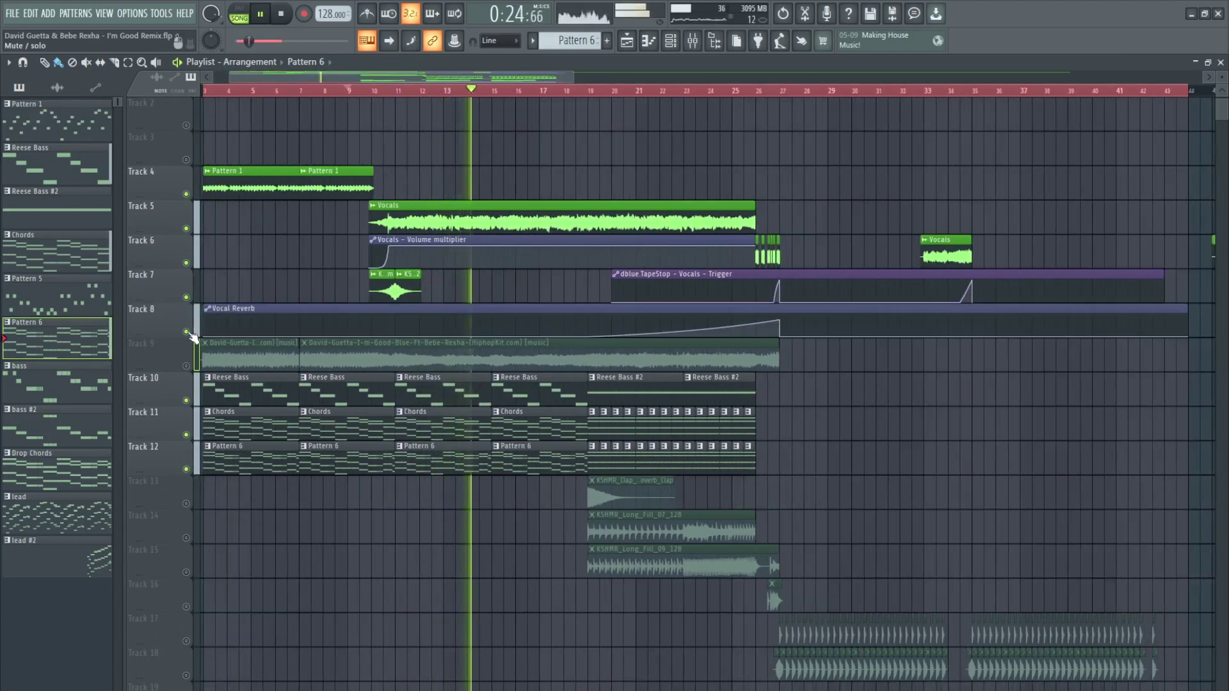
{"action": "scroll", "coordinate": [263, 351], "scroll_direction": "down", "scroll_amount": 5}
{"action": "scroll", "coordinate": [267, 351], "scroll_direction": "down", "scroll_amount": 7}
{"action": "scroll", "coordinate": [267, 351], "scroll_direction": "up", "scroll_amount": 13}
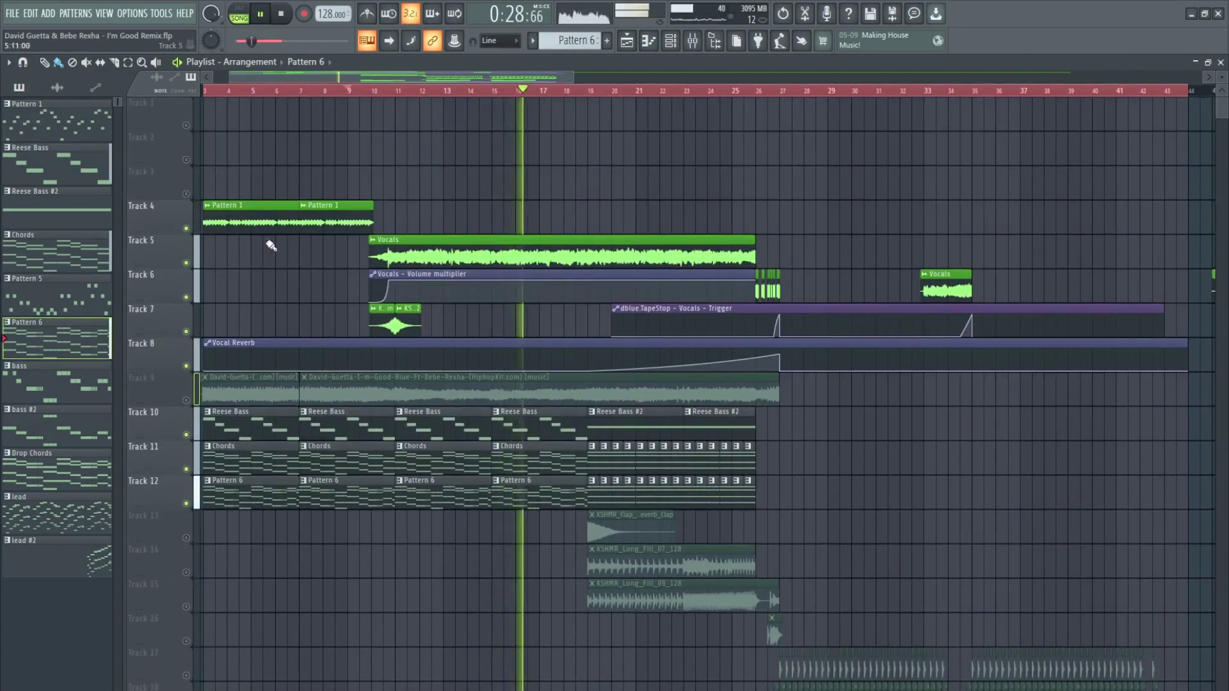
{"action": "scroll", "coordinate": [236, 100], "scroll_direction": "down", "scroll_amount": 1}
{"action": "scroll", "coordinate": [462, 101], "scroll_direction": "up", "scroll_amount": 3}
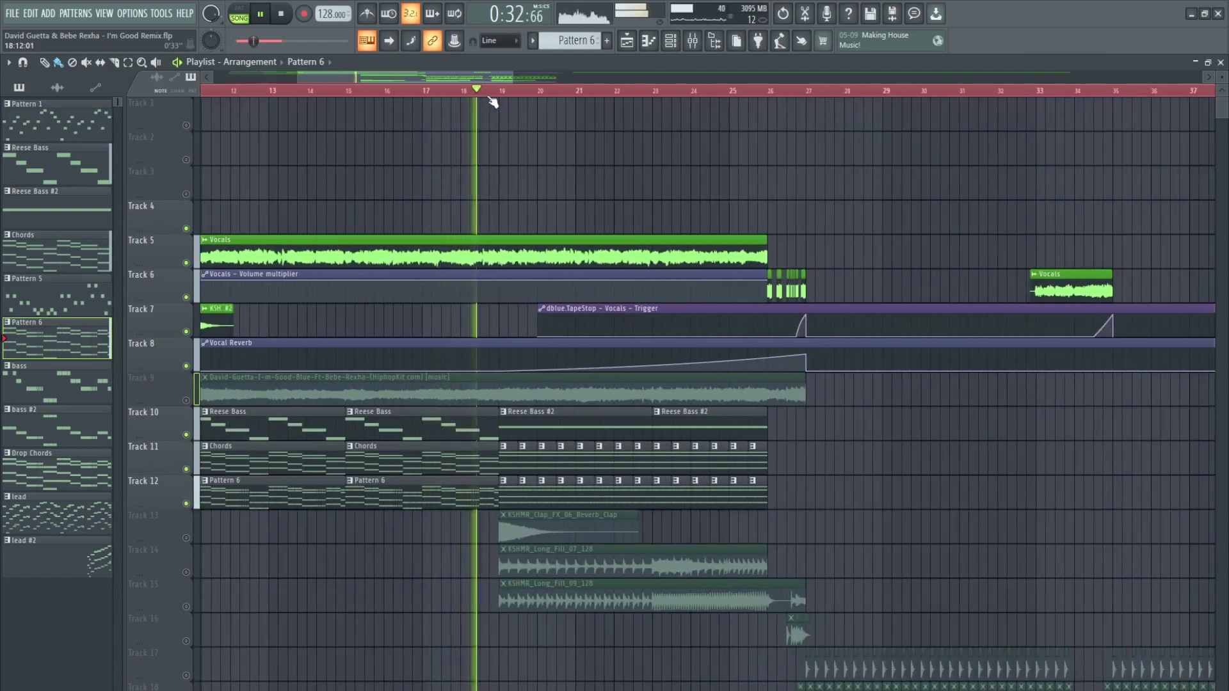
{"action": "key", "text": "space"}
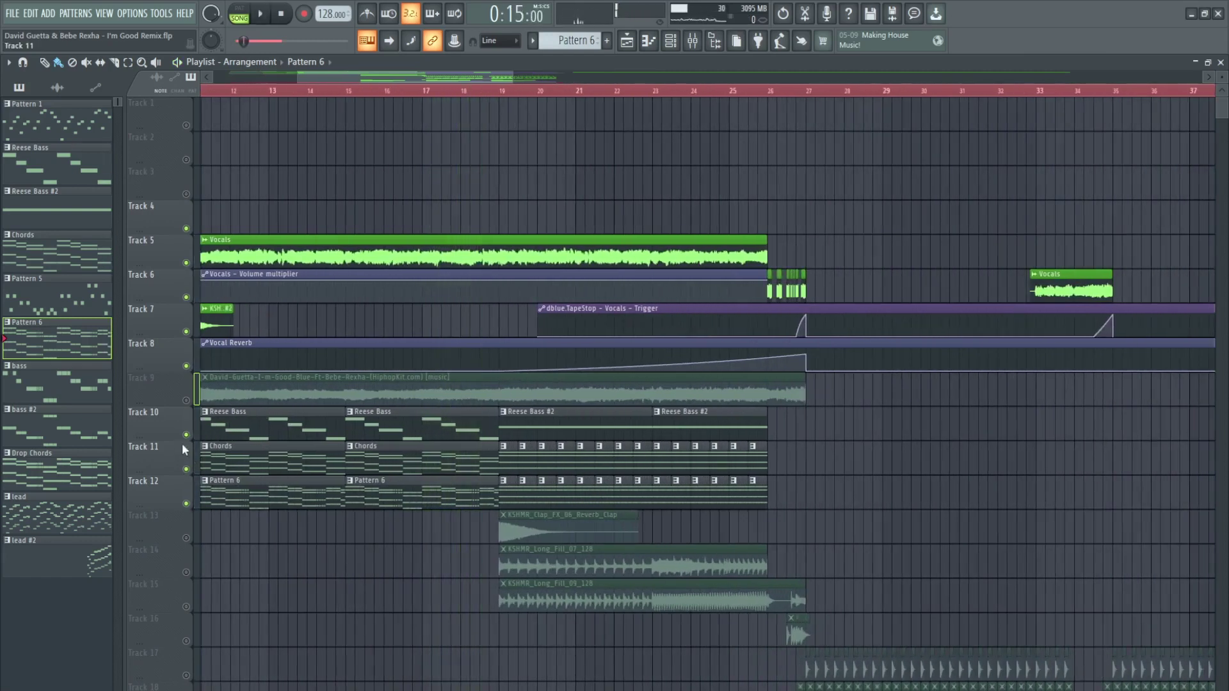
Solo the reverb clap on Track 13 and play it from bar 19
{"action": "left_click", "coordinate": [186, 538], "text": "ctrl"}
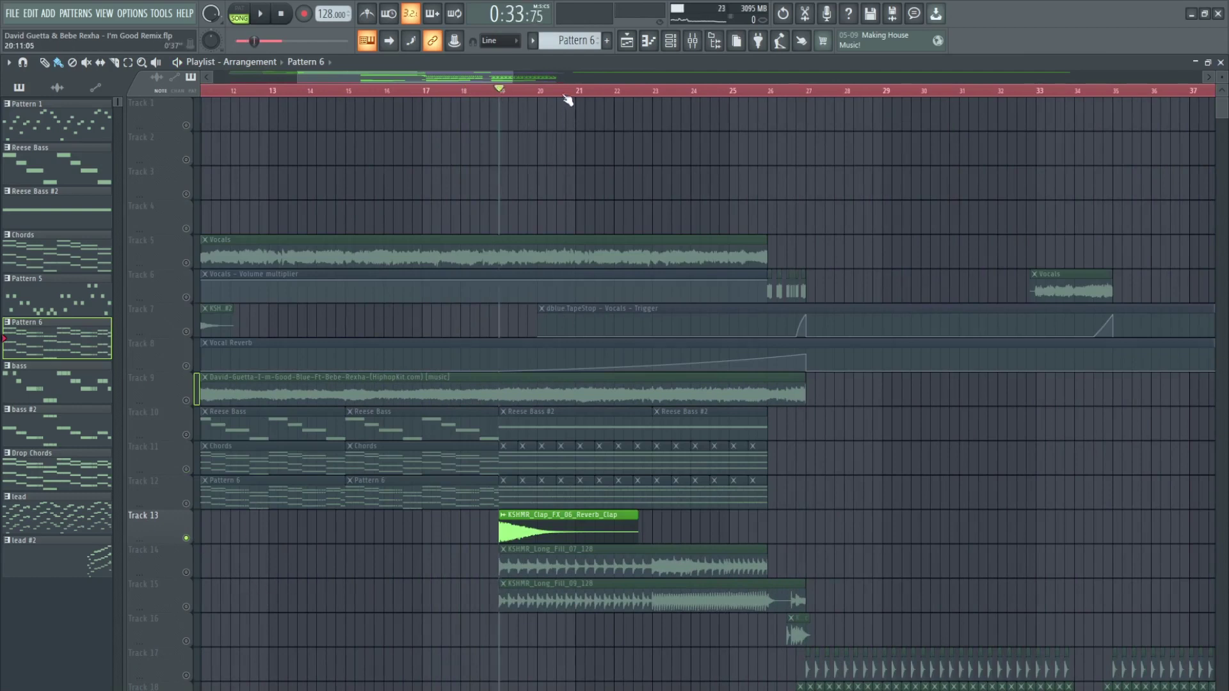
{"action": "scroll", "coordinate": [568, 102], "scroll_direction": "up", "scroll_amount": 2}
{"action": "scroll", "coordinate": [359, 359], "scroll_direction": "down", "scroll_amount": 2}
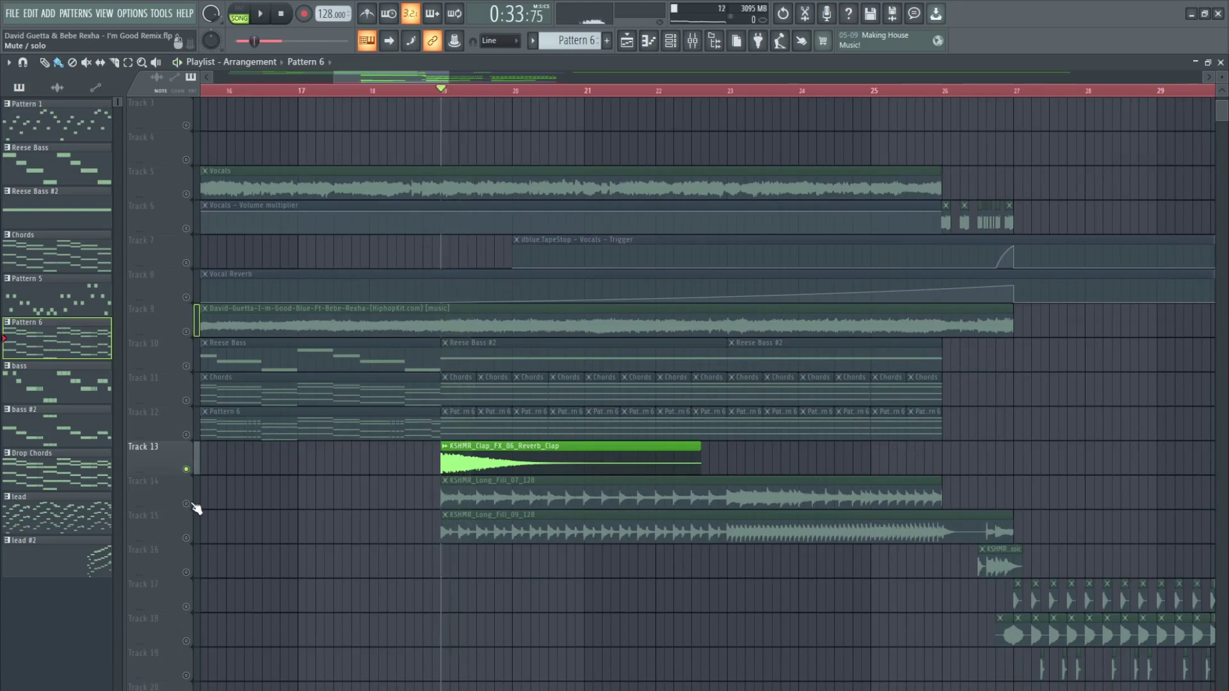
Solo the long fill on Track 14, unmute the second long fill on Track 15, and play both from bar 23
{"action": "left_click", "coordinate": [186, 504], "text": "ctrl"}
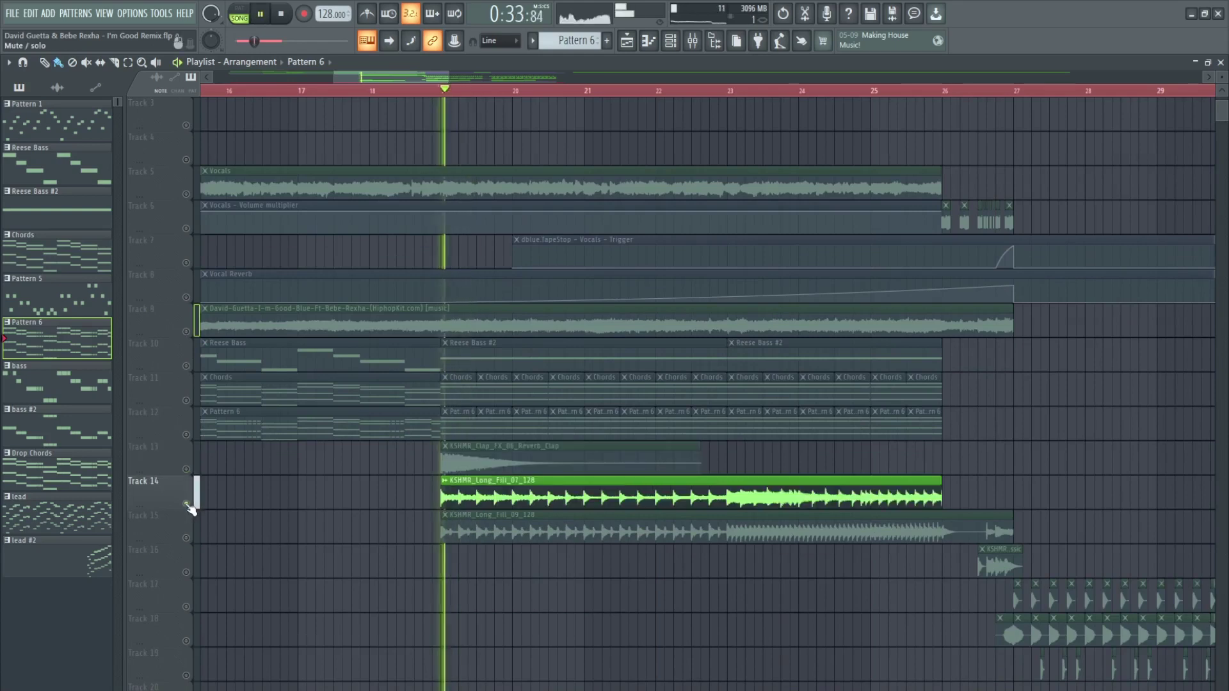
{"action": "left_click", "coordinate": [731, 96]}
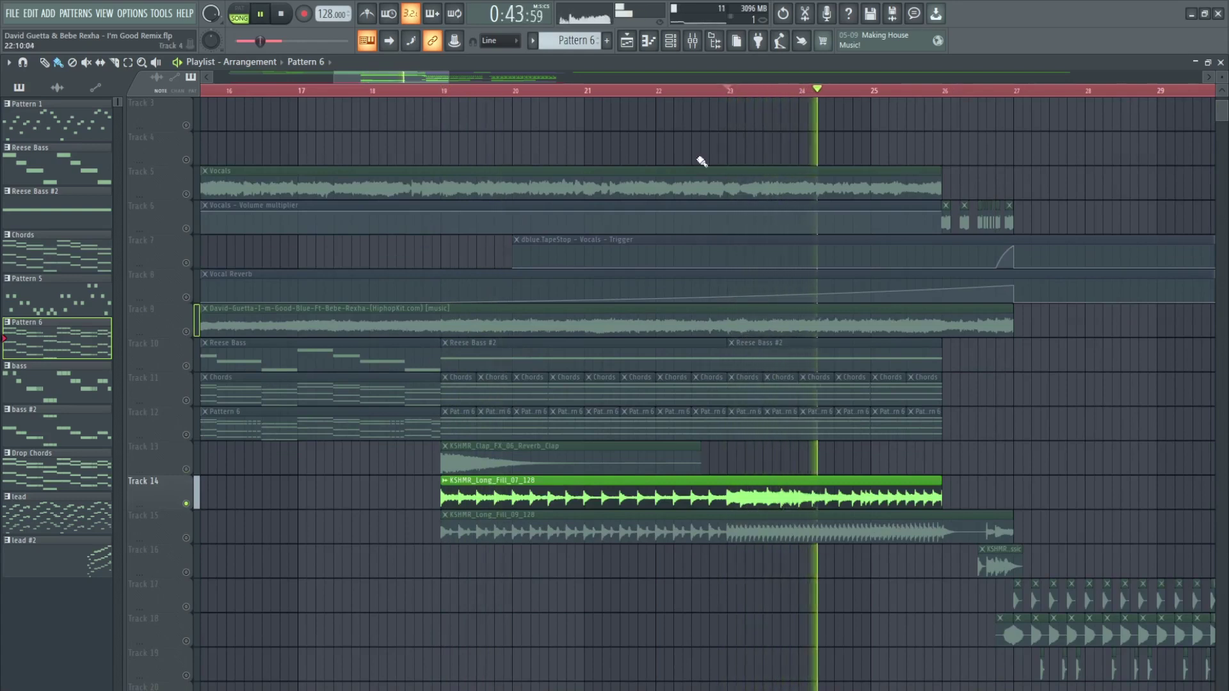
{"action": "left_click", "coordinate": [186, 539]}
{"action": "key", "text": "space"}
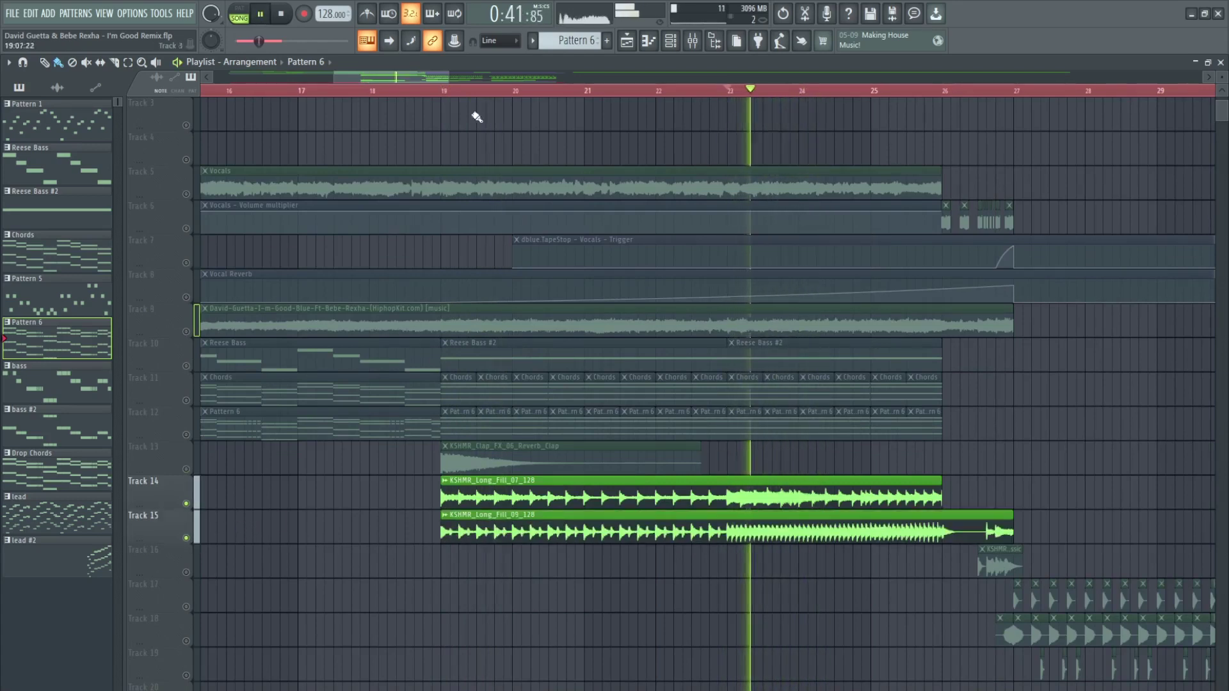
{"action": "scroll", "coordinate": [421, 97], "scroll_direction": "down", "scroll_amount": 2}
{"action": "scroll", "coordinate": [763, 92], "scroll_direction": "up", "scroll_amount": 2}
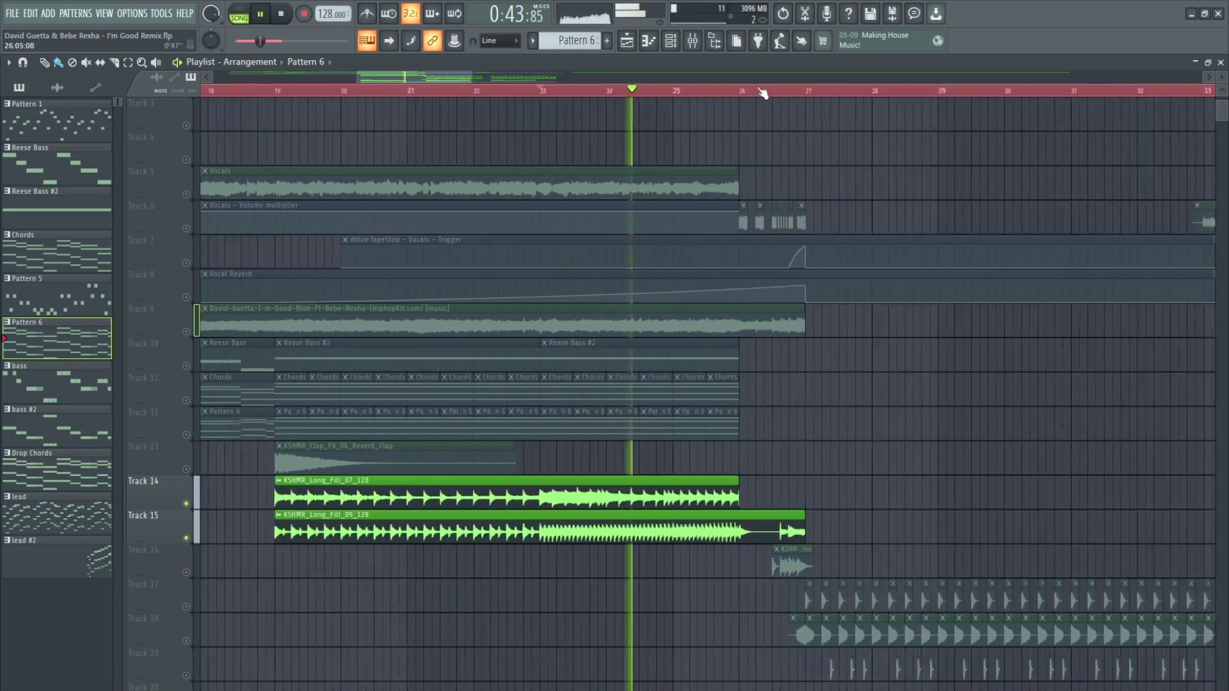
Stop playing the long fills, unmute the Stab on Track 29, and play from bar 19
{"action": "scroll", "coordinate": [762, 93], "scroll_direction": "down", "scroll_amount": 1}
{"action": "scroll", "coordinate": [775, 204], "scroll_direction": "down", "scroll_amount": 2}
{"action": "scroll", "coordinate": [775, 204], "scroll_direction": "down", "scroll_amount": 1}
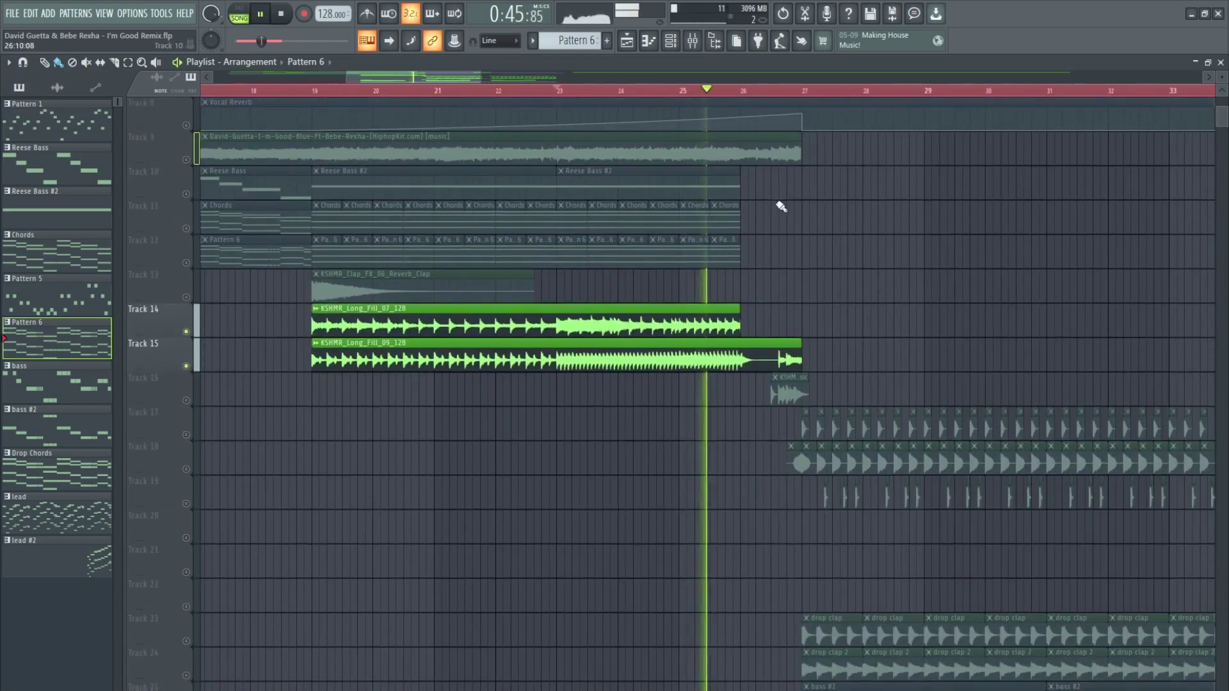
{"action": "scroll", "coordinate": [781, 208], "scroll_direction": "down", "scroll_amount": 3}
{"action": "key", "text": "space"}
{"action": "scroll", "coordinate": [775, 212], "scroll_direction": "down", "scroll_amount": 2}
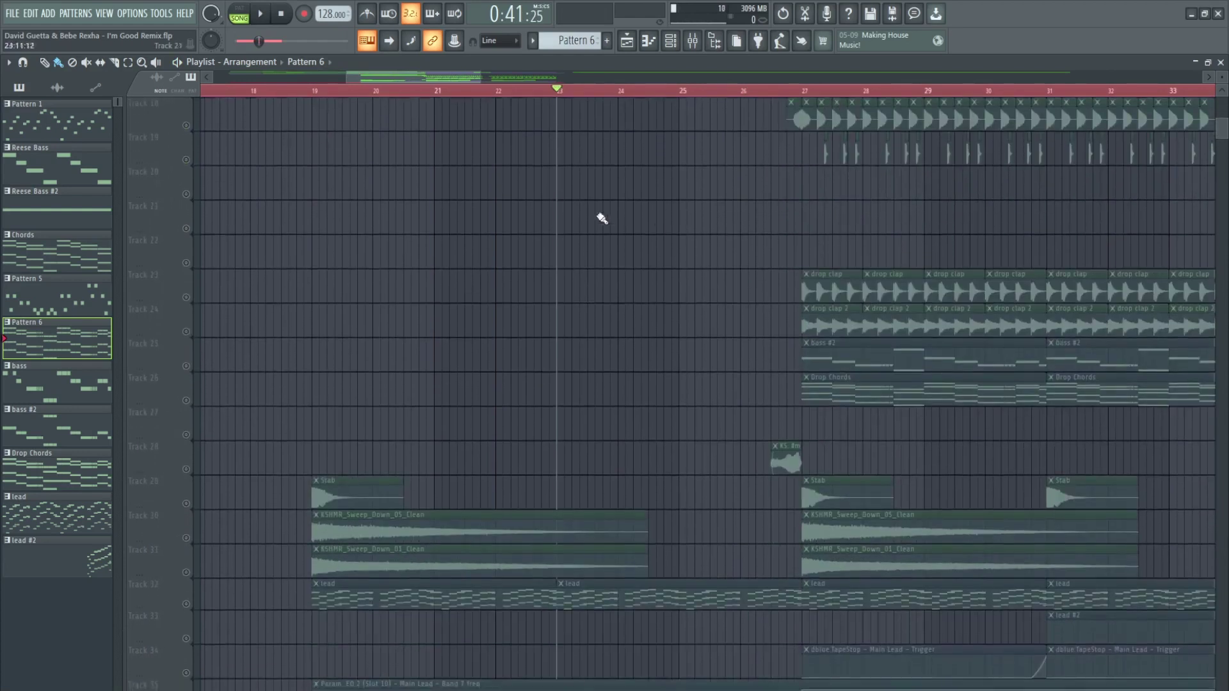
{"action": "scroll", "coordinate": [179, 418], "scroll_direction": "down", "scroll_amount": 2}
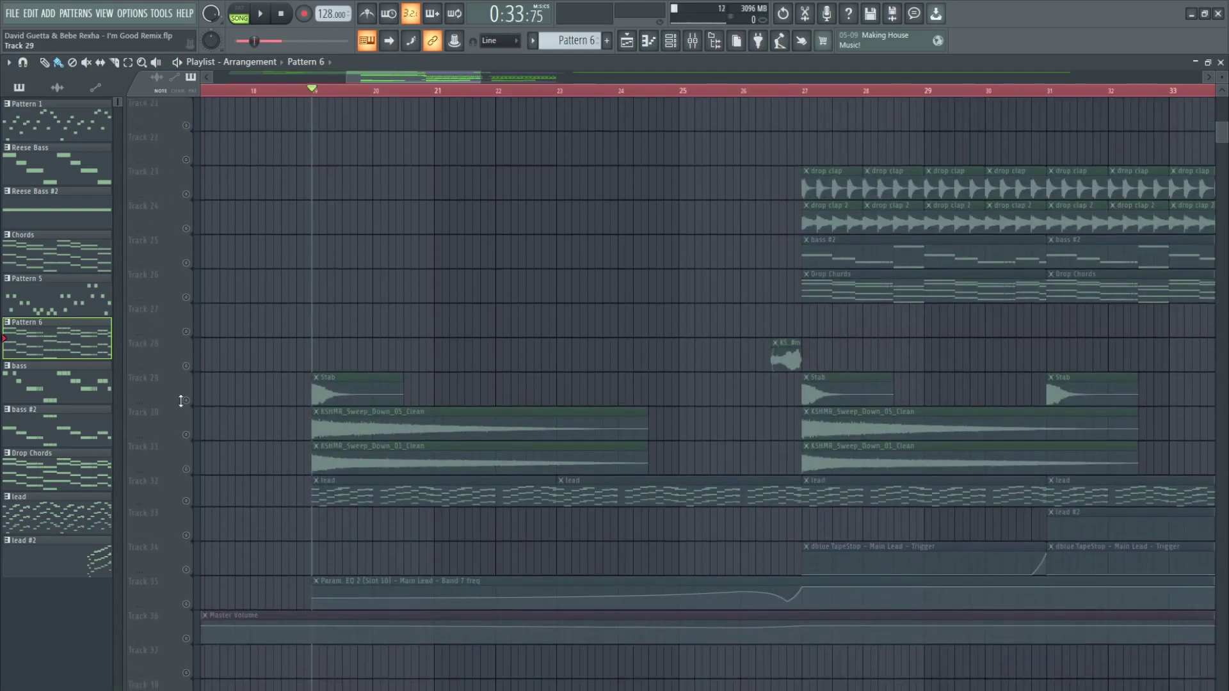
{"action": "left_click", "coordinate": [192, 397]}
{"action": "key", "text": "space"}
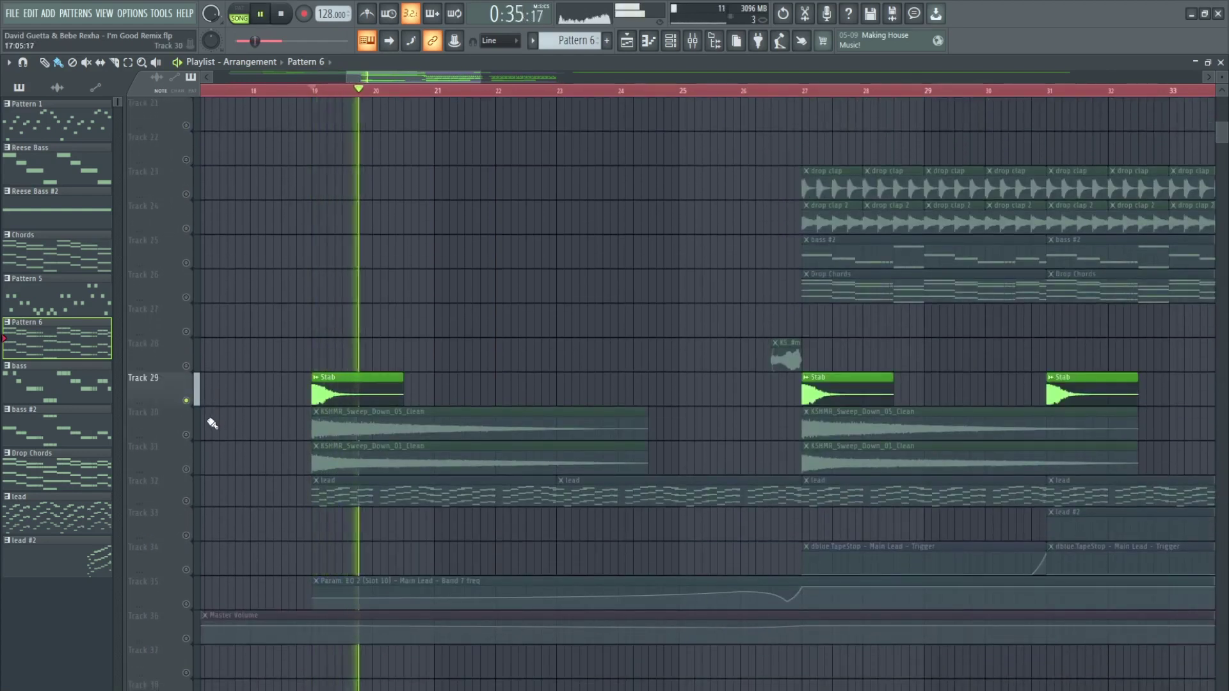
Unmute the two Sweep Down effects on Tracks 30 and 31 and stop playback
{"action": "left_click", "coordinate": [189, 436]}
{"action": "left_click", "coordinate": [188, 469]}
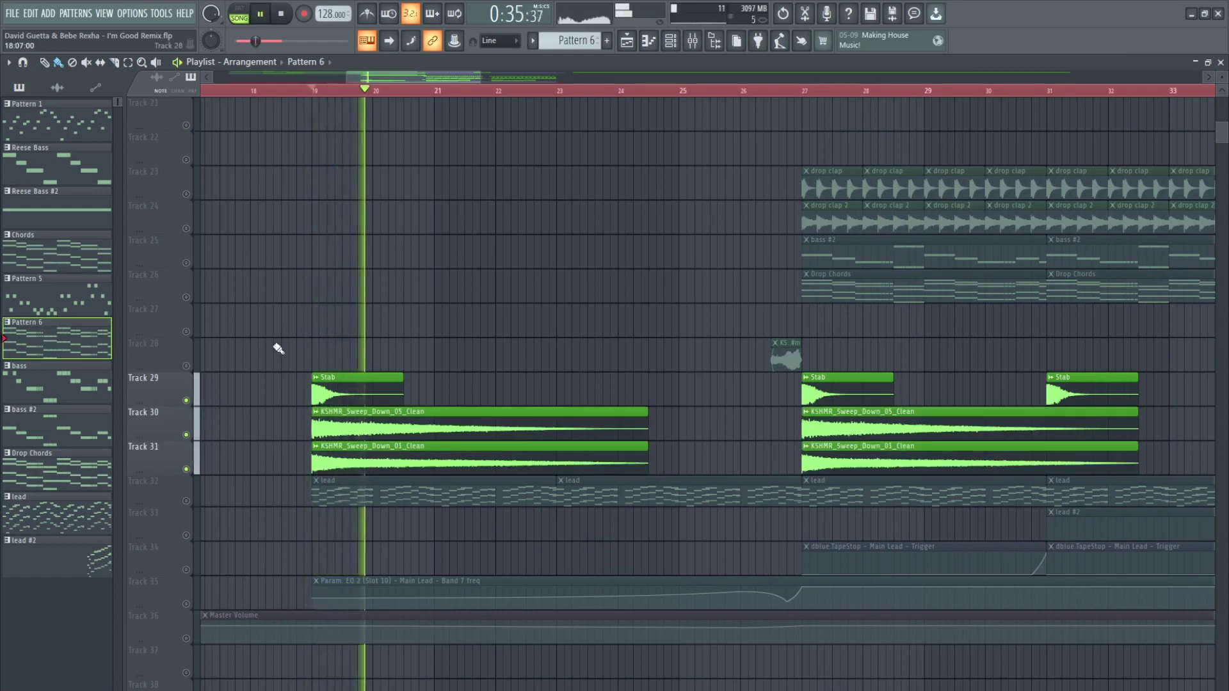
{"action": "key", "text": "space"}
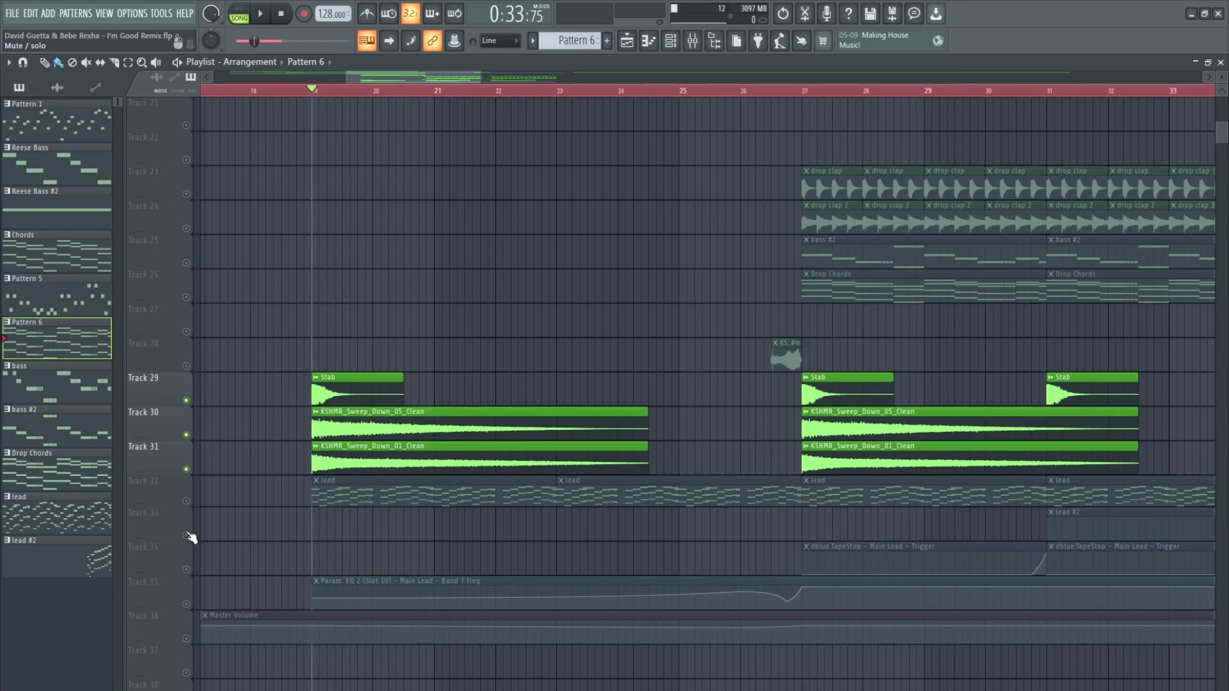
Unmute the lead on Track 32 and its Parametric EQ 2 automation on Track 35, and start playback from bar 19
{"action": "left_click", "coordinate": [188, 501]}
{"action": "left_click", "coordinate": [187, 605]}
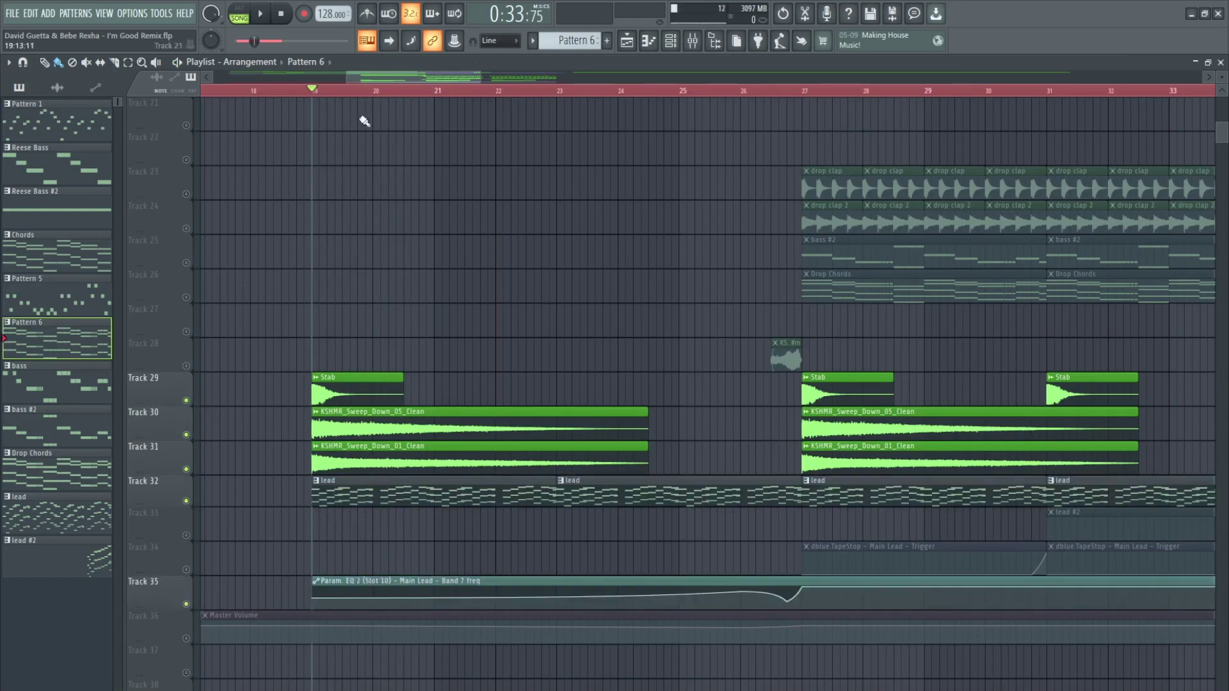
{"action": "scroll", "coordinate": [311, 92], "scroll_direction": "down", "scroll_amount": 1}
{"action": "key", "text": "space"}
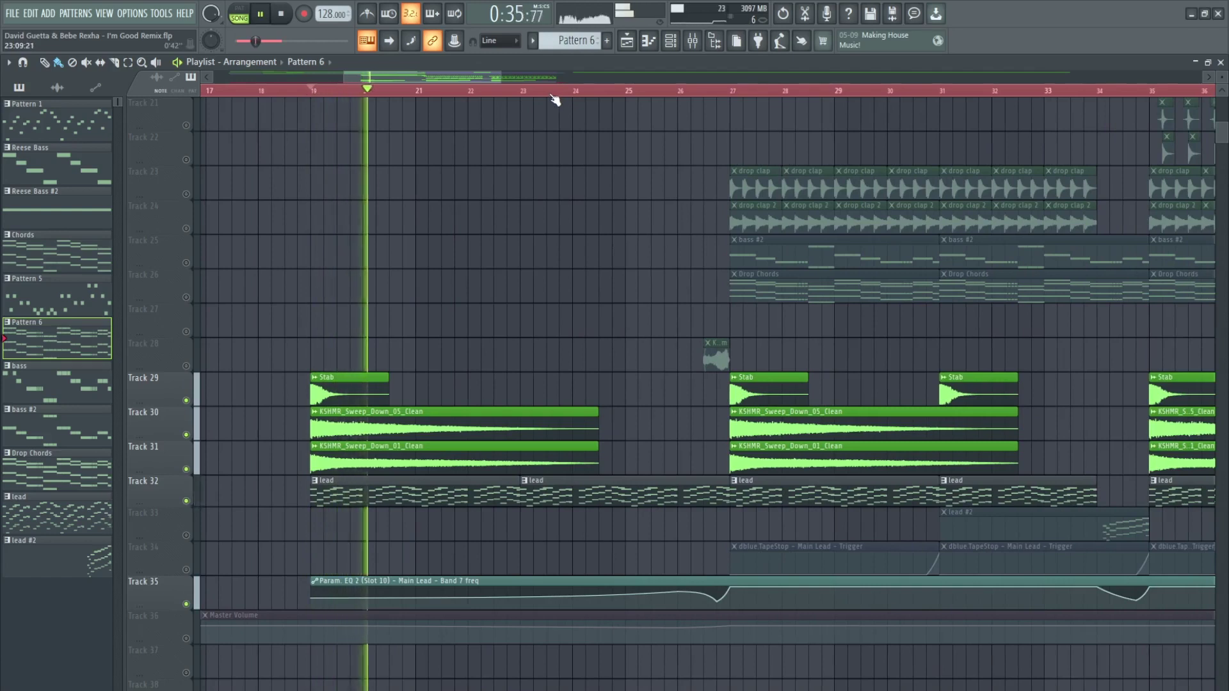
Listen to the lead and follow its EQ automation curve up to about bar 26, then stop playback
{"action": "scroll", "coordinate": [554, 100], "scroll_direction": "down", "scroll_amount": 2}
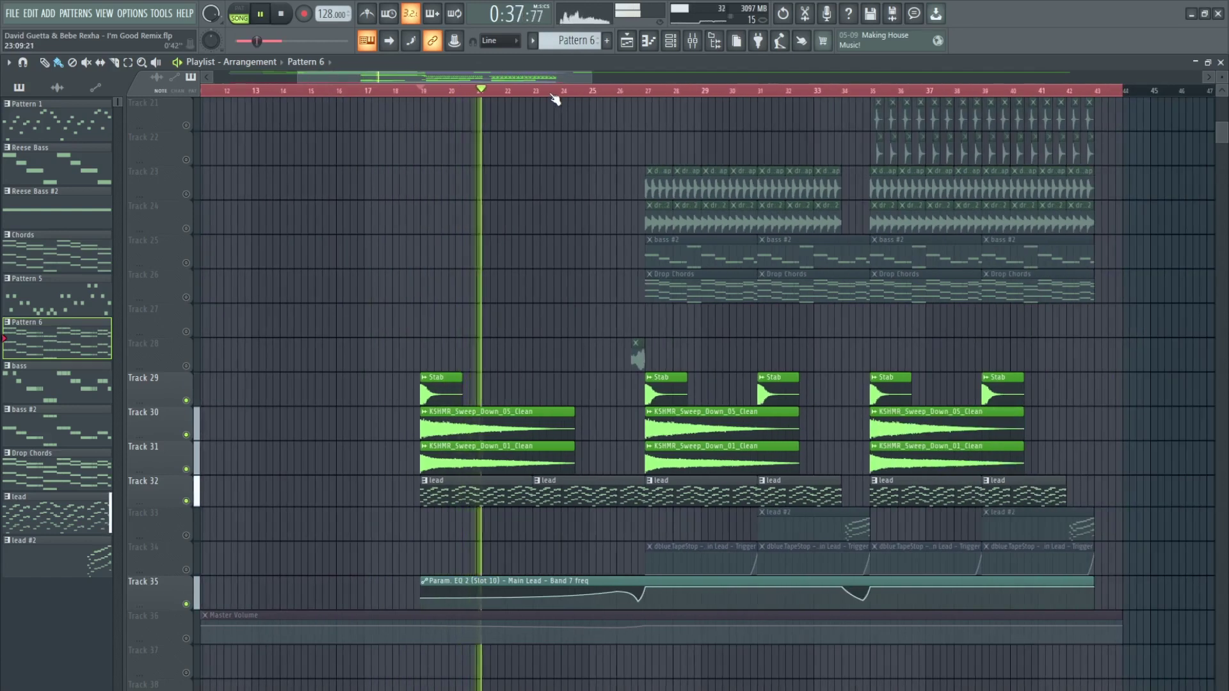
{"action": "scroll", "coordinate": [615, 96], "scroll_direction": "up", "scroll_amount": 2}
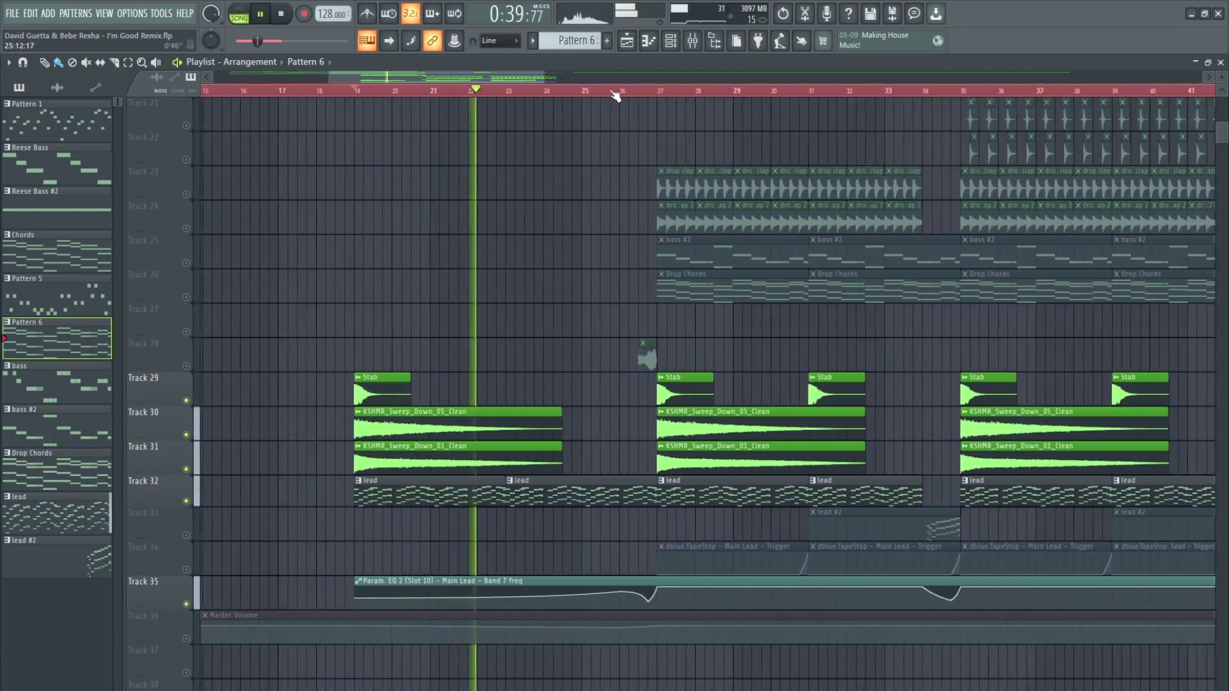
{"action": "scroll", "coordinate": [614, 96], "scroll_direction": "up", "scroll_amount": 1}
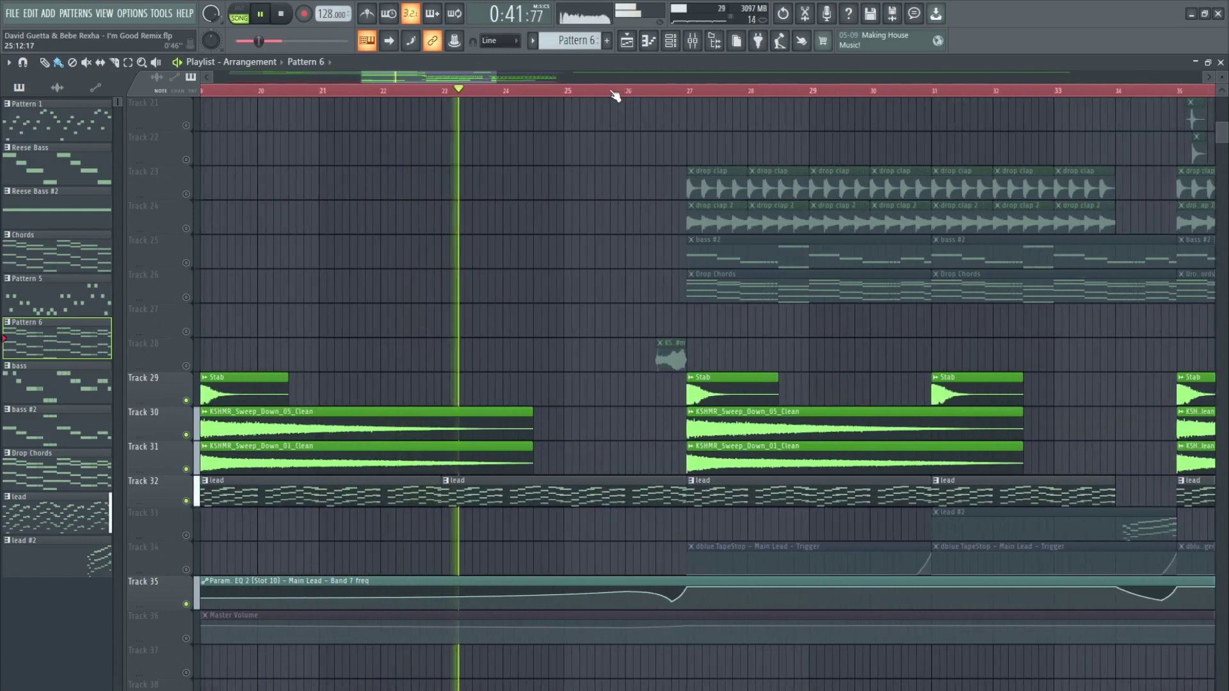
{"action": "scroll", "coordinate": [615, 96], "scroll_direction": "down", "scroll_amount": 2}
{"action": "scroll", "coordinate": [614, 96], "scroll_direction": "down", "scroll_amount": 1}
{"action": "scroll", "coordinate": [650, 96], "scroll_direction": "up", "scroll_amount": 1}
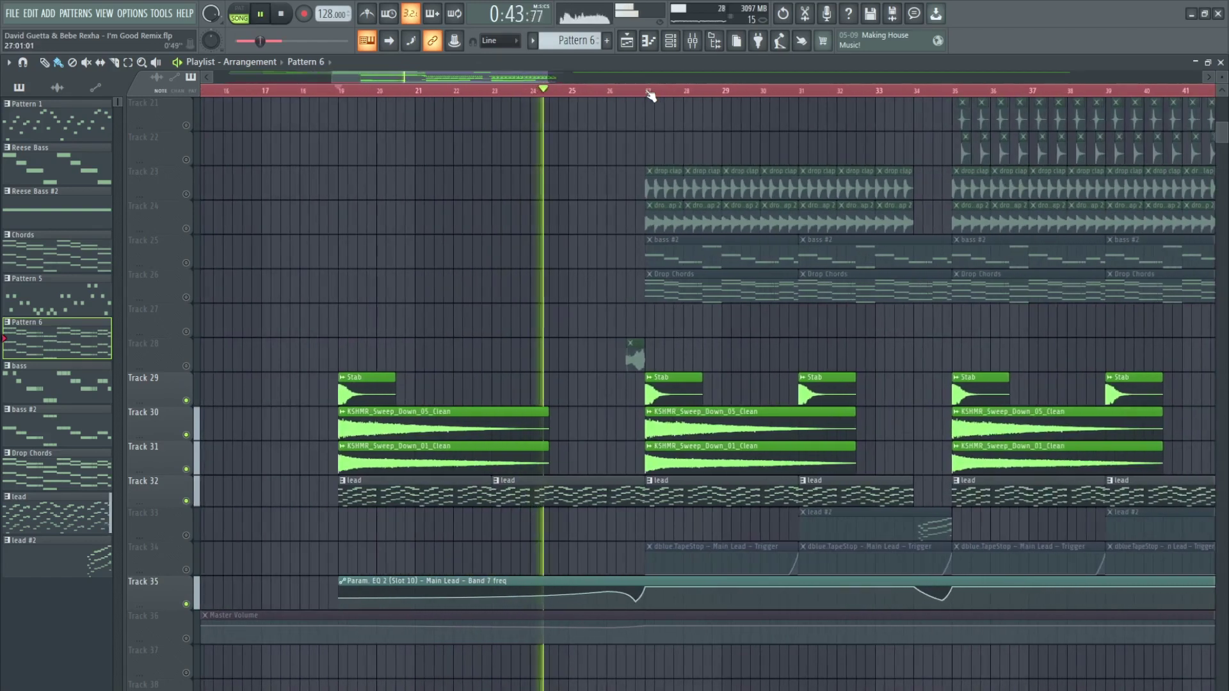
{"action": "scroll", "coordinate": [650, 96], "scroll_direction": "up", "scroll_amount": 1}
{"action": "scroll", "coordinate": [650, 95], "scroll_direction": "up", "scroll_amount": 6}
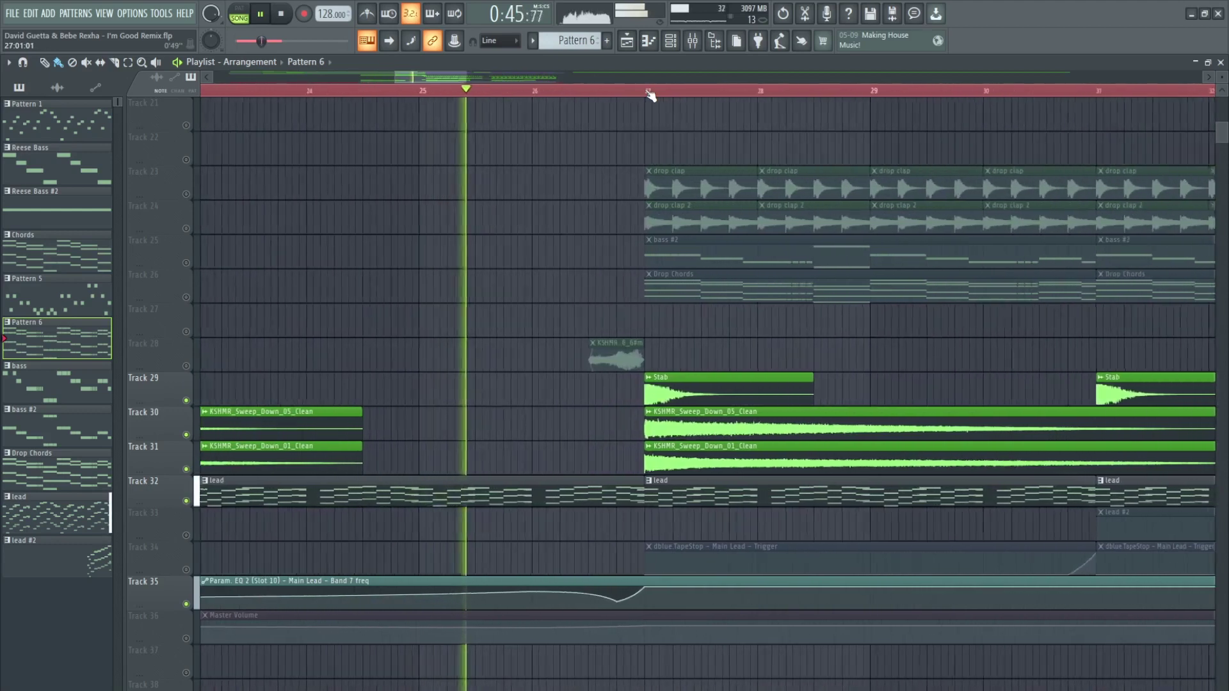
{"action": "scroll", "coordinate": [650, 95], "scroll_direction": "down", "scroll_amount": 5}
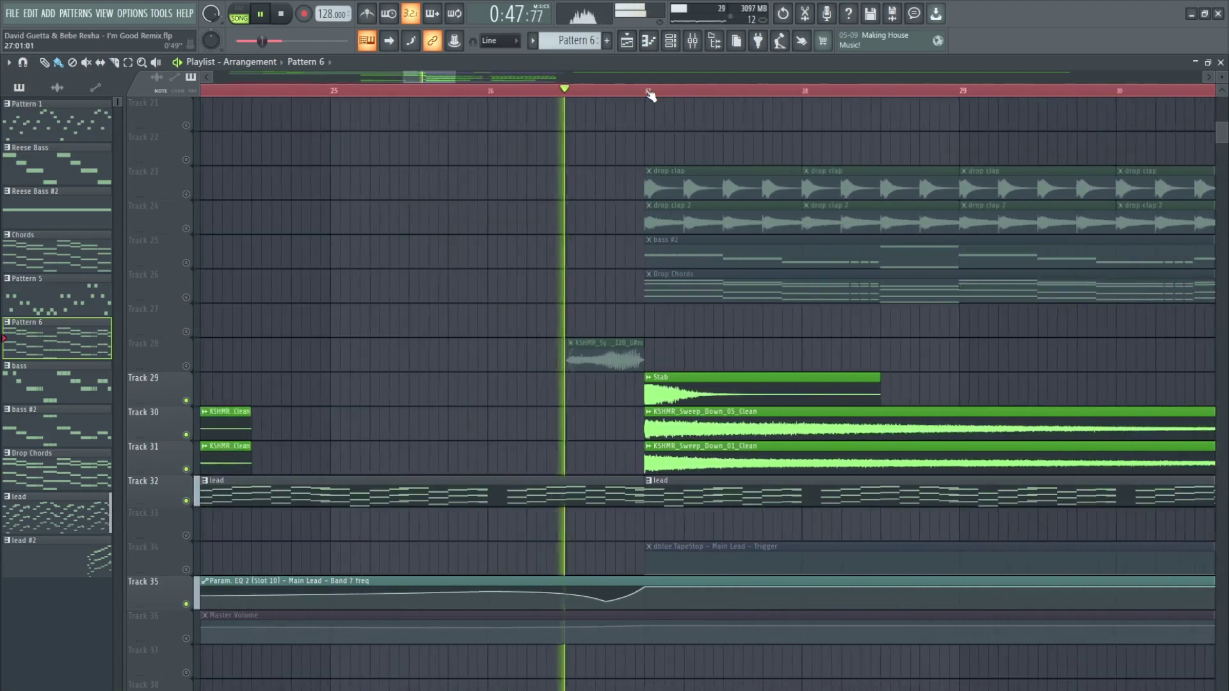
{"action": "key", "text": "space"}
Unmute the tom fill on Track 16 and the KSHMR effect on Track 28, and play them from bar 26
{"action": "scroll", "coordinate": [631, 128], "scroll_direction": "up", "scroll_amount": 5}
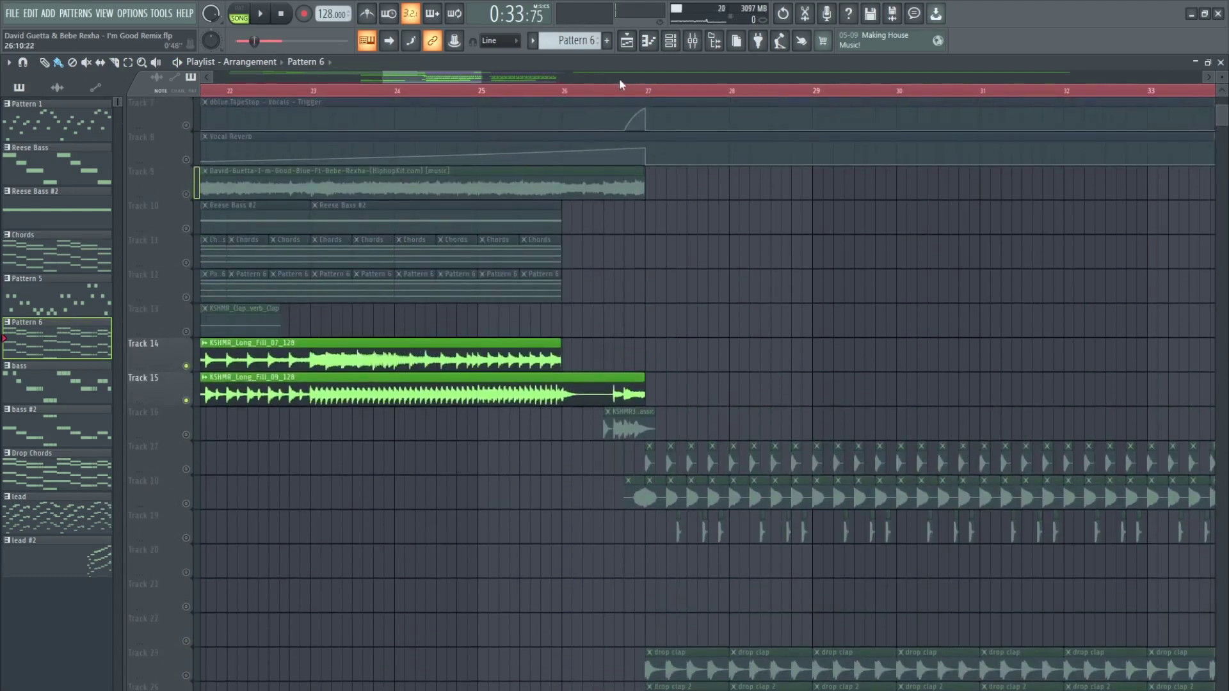
{"action": "left_click", "coordinate": [187, 435]}
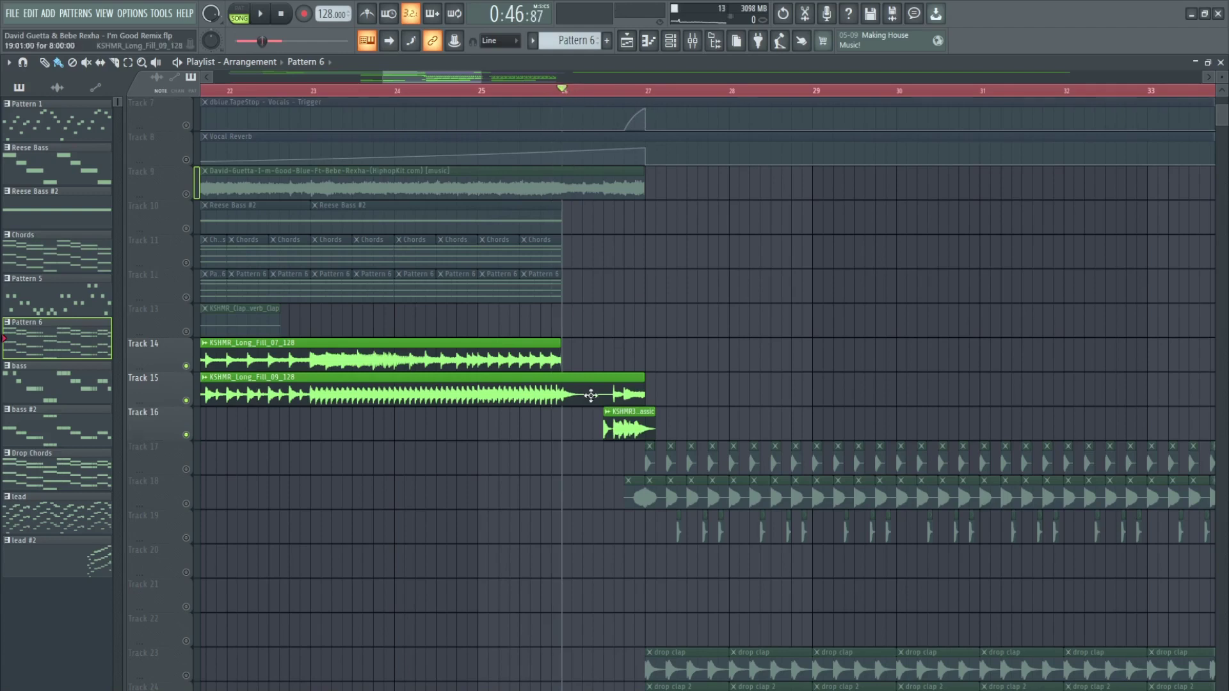
{"action": "scroll", "coordinate": [584, 393], "scroll_direction": "down", "scroll_amount": 3}
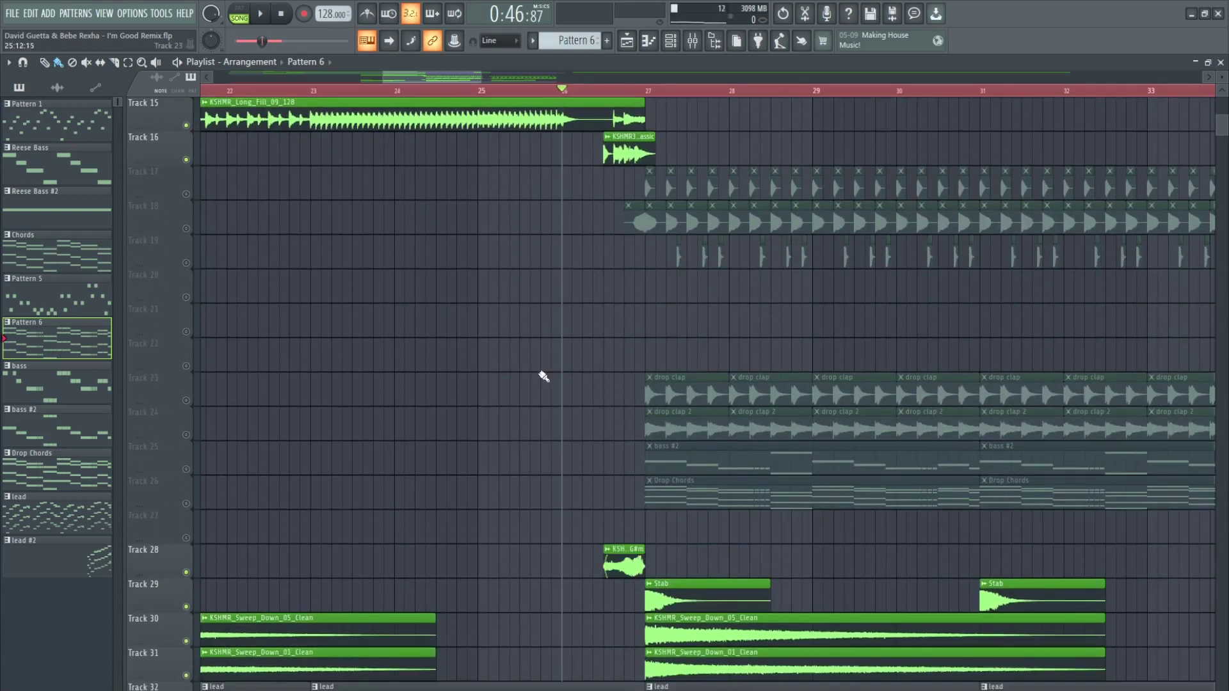
{"action": "scroll", "coordinate": [669, 102], "scroll_direction": "up", "scroll_amount": 2}
{"action": "key", "text": "space"}
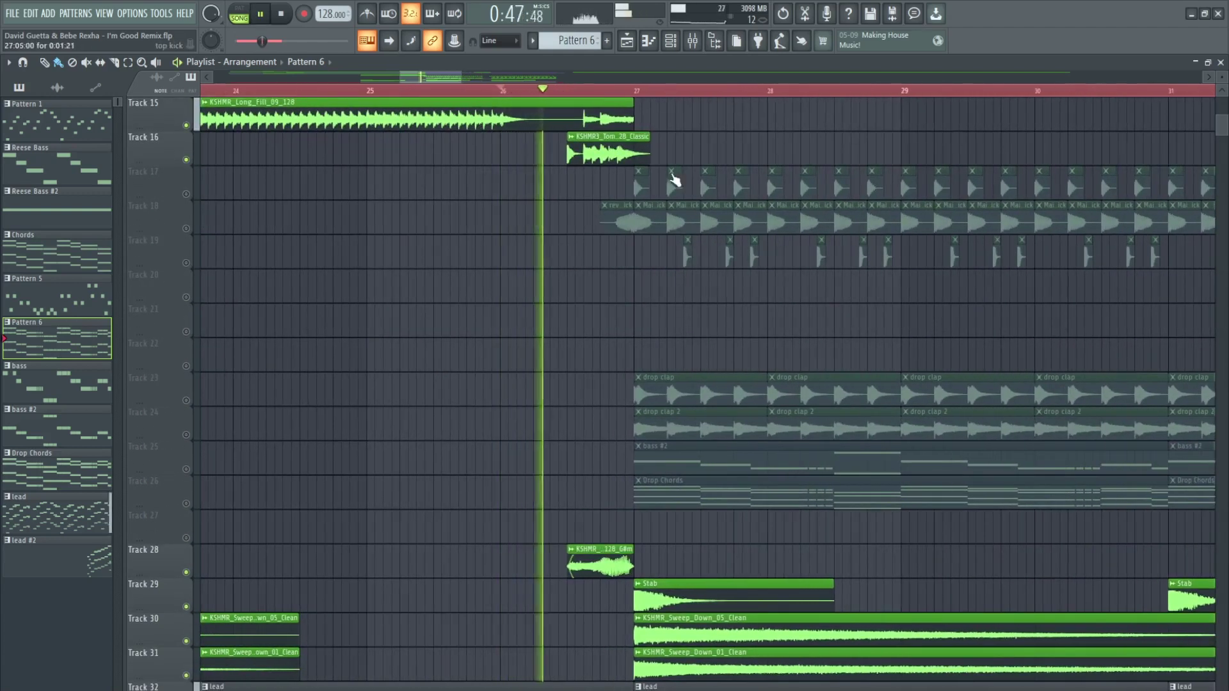
{"action": "key", "text": "space"}
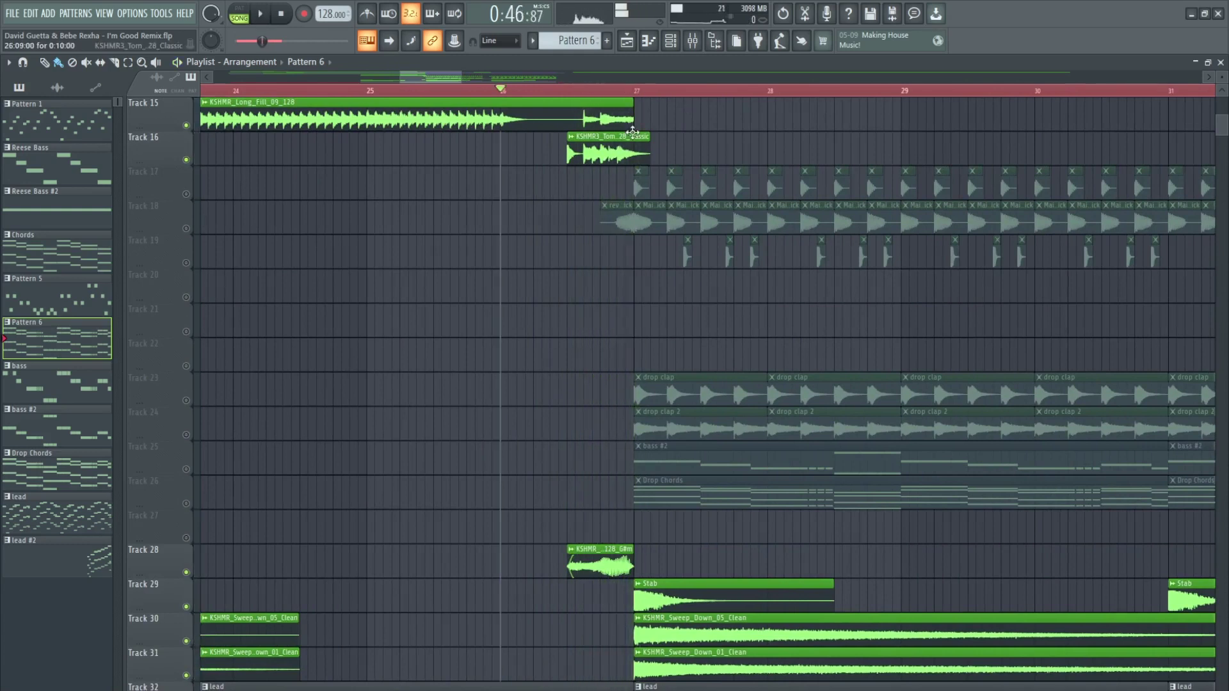
Solo the vocals on Track 5, unmute Track 6 and the Vocal Reverb automation on Track 8, and play from just before bar 20
{"action": "scroll", "coordinate": [644, 135], "scroll_direction": "up", "scroll_amount": 5}
{"action": "scroll", "coordinate": [654, 89], "scroll_direction": "down", "scroll_amount": 2}
{"action": "scroll", "coordinate": [663, 95], "scroll_direction": "down", "scroll_amount": 4}
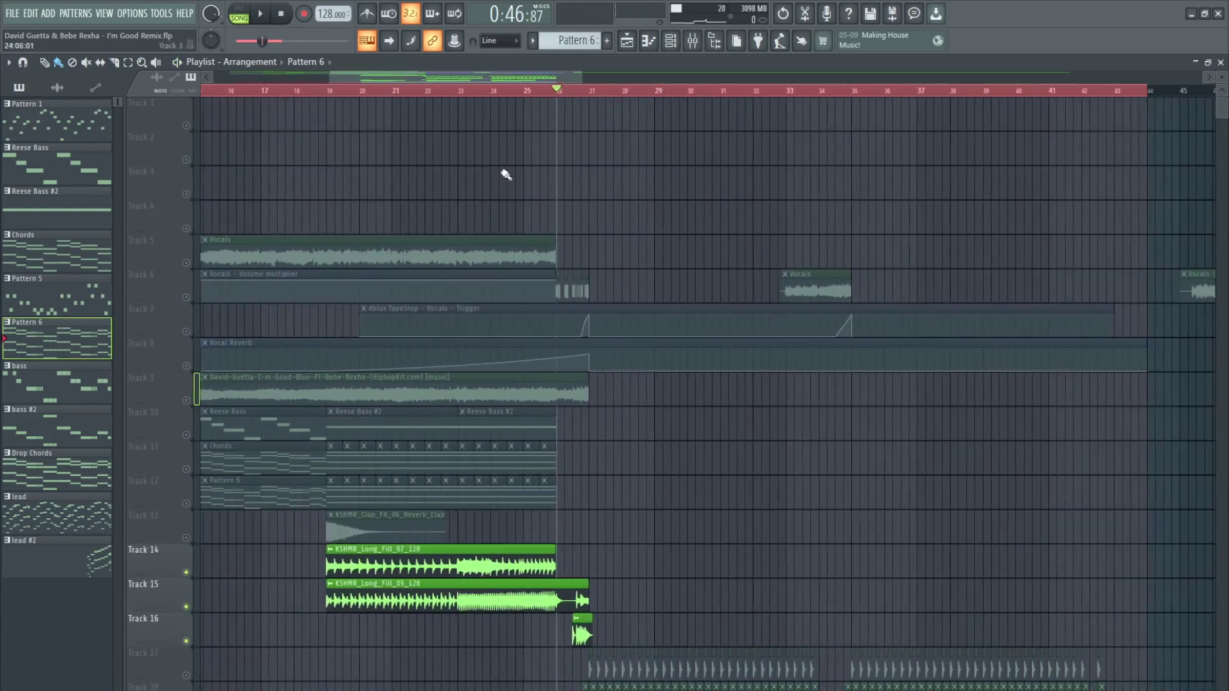
{"action": "left_click", "coordinate": [187, 264]}
{"action": "left_click", "coordinate": [344, 96]}
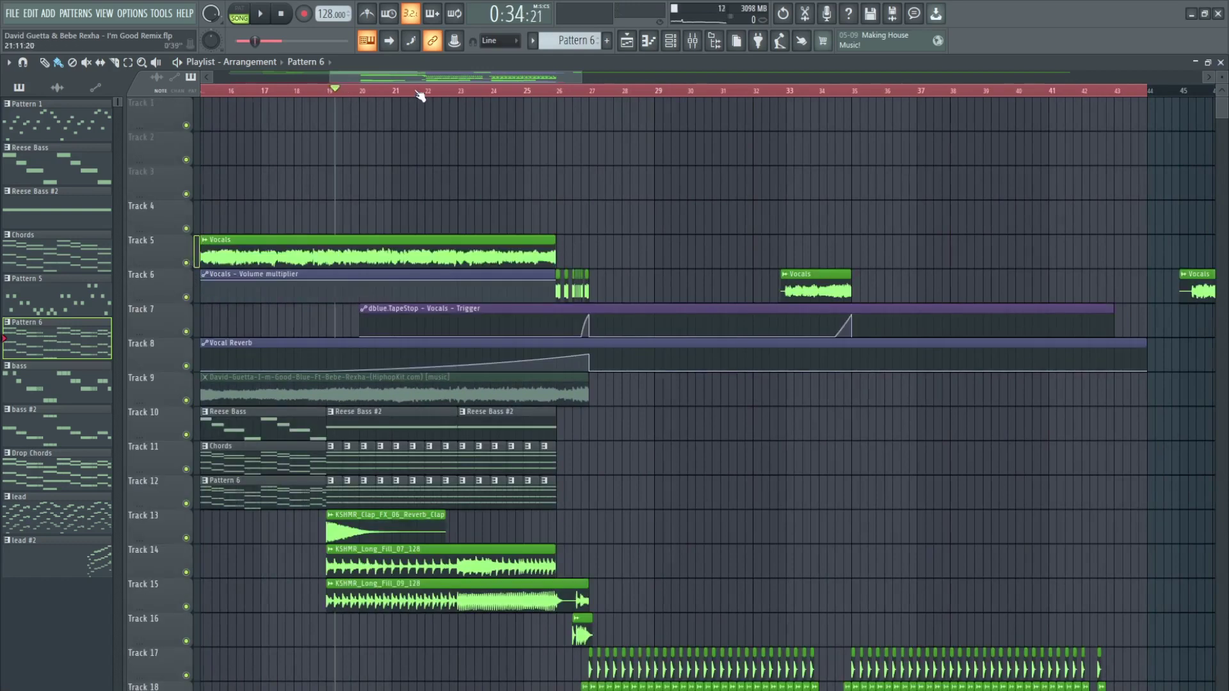
{"action": "scroll", "coordinate": [419, 96], "scroll_direction": "up", "scroll_amount": 2}
{"action": "left_click", "coordinate": [187, 263], "text": "ctrl"}
{"action": "left_click", "coordinate": [187, 366]}
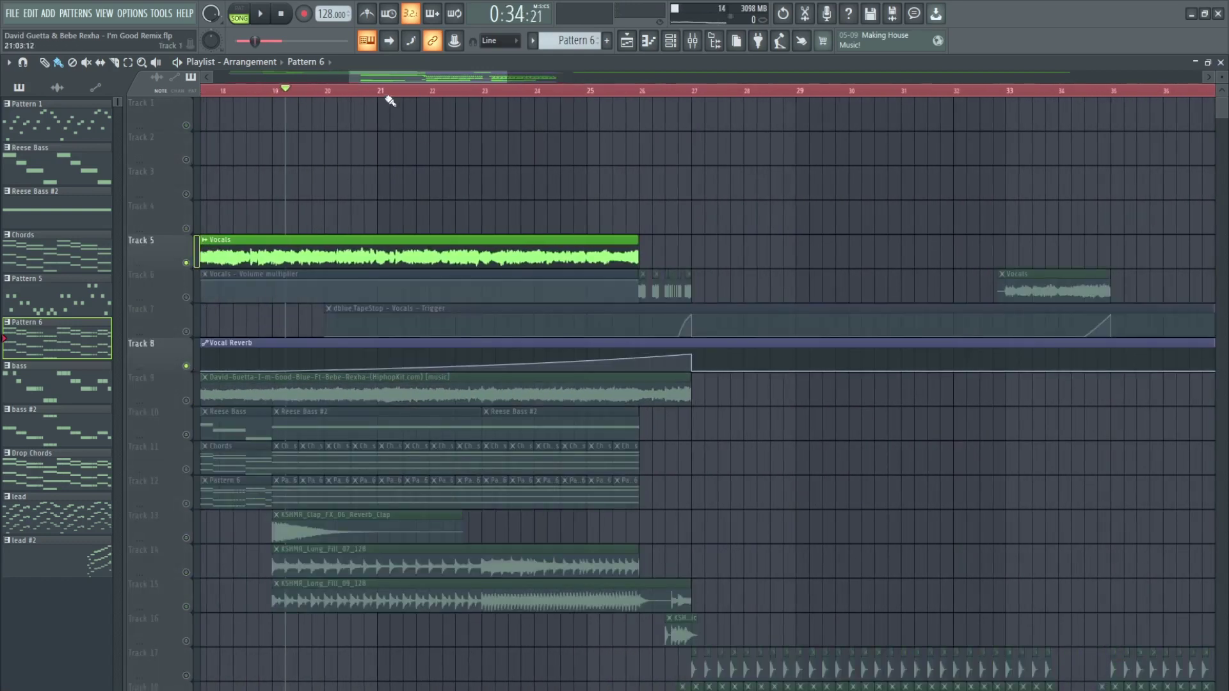
{"action": "left_click", "coordinate": [186, 297]}
{"action": "key", "text": "space"}
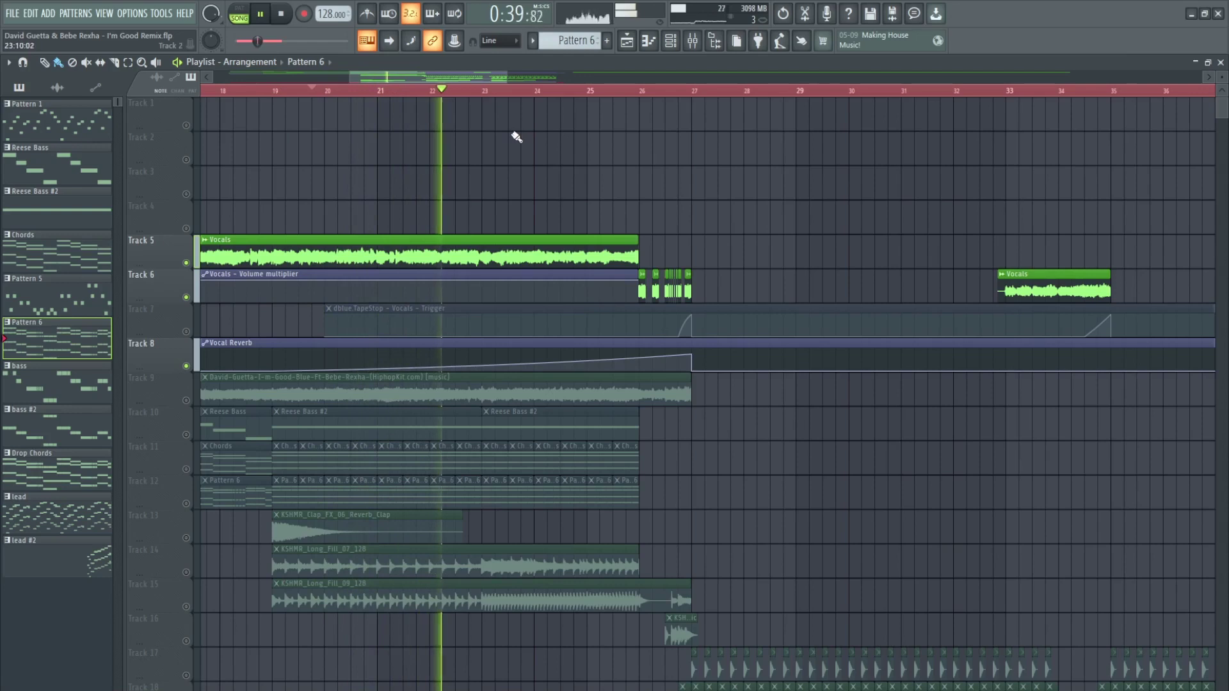
View Fruity Reeverb 2 on the Vocals mixer track during playback, then stop the song and close the plugin
{"action": "left_click", "coordinate": [697, 43]}
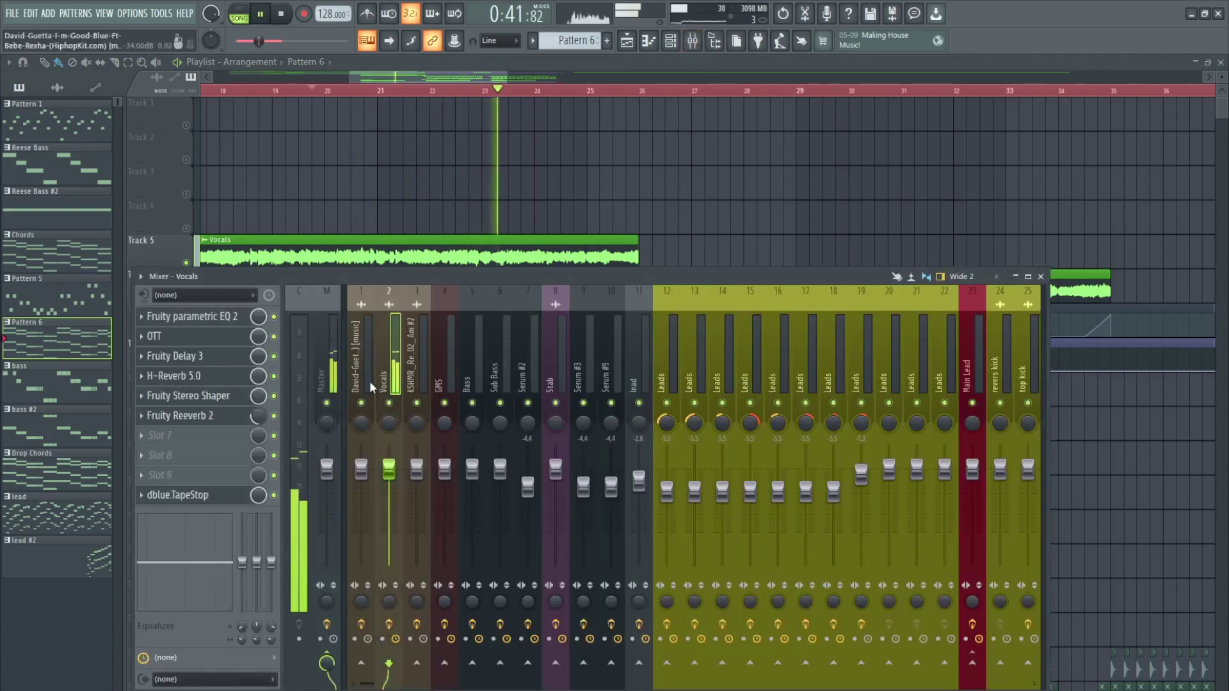
{"action": "left_click", "coordinate": [219, 424]}
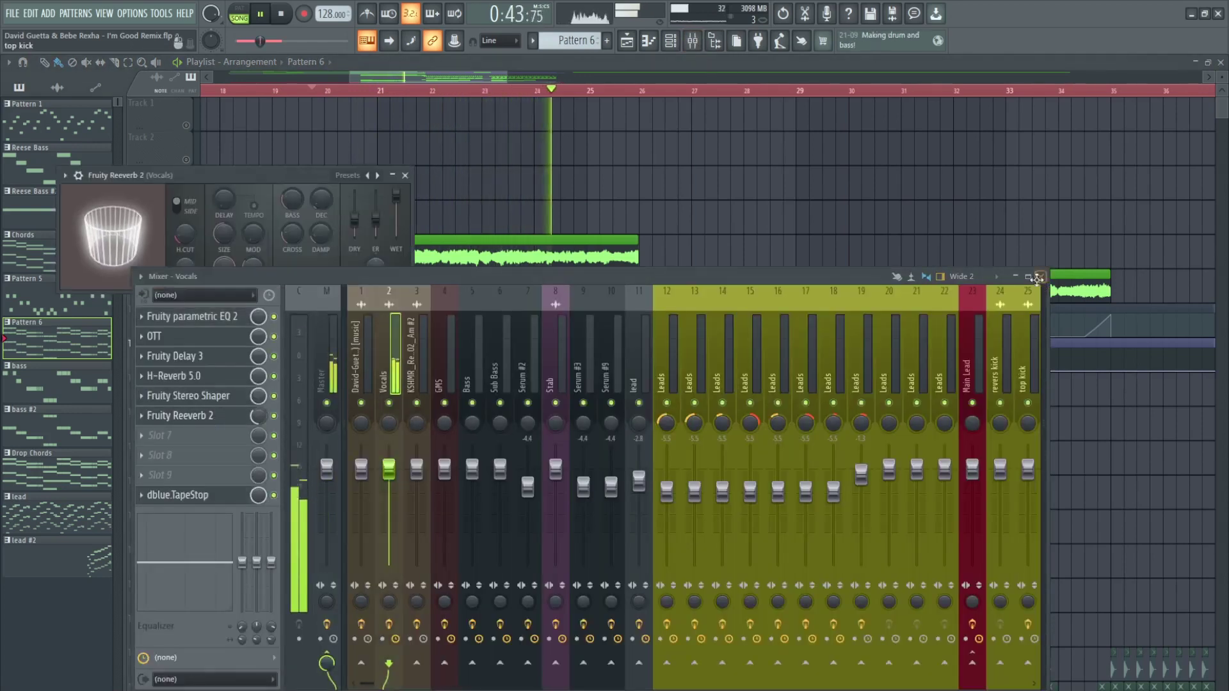
{"action": "key", "text": "F9"}
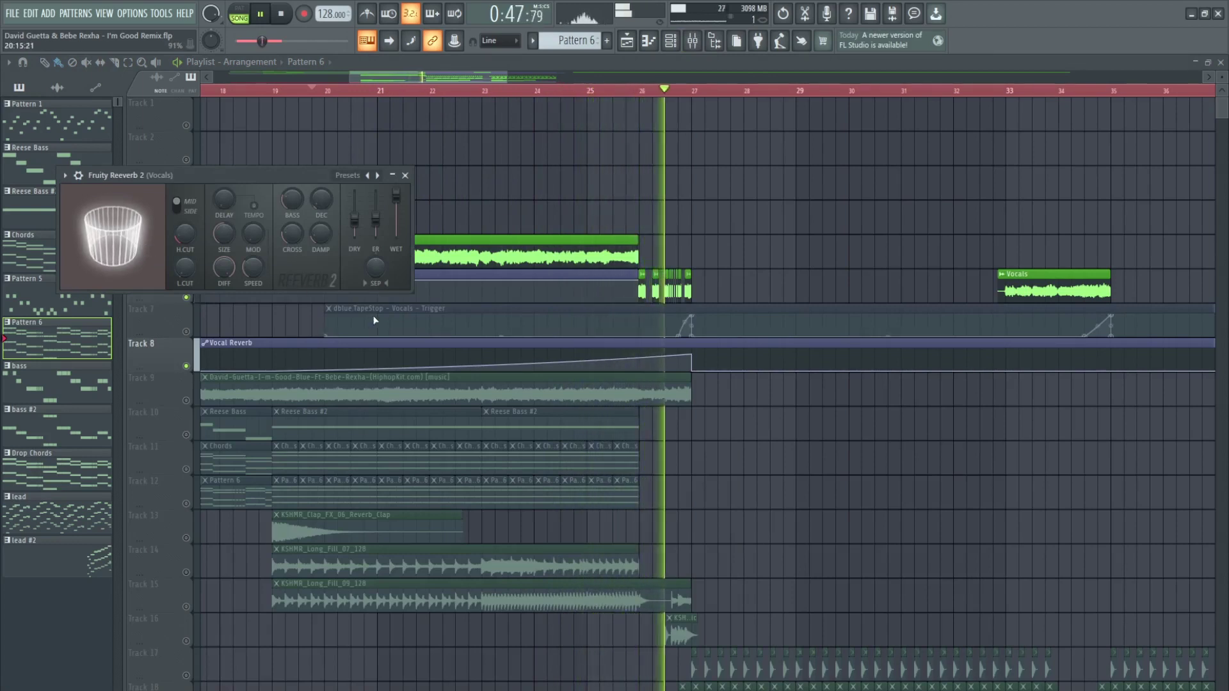
{"action": "key", "text": "space"}
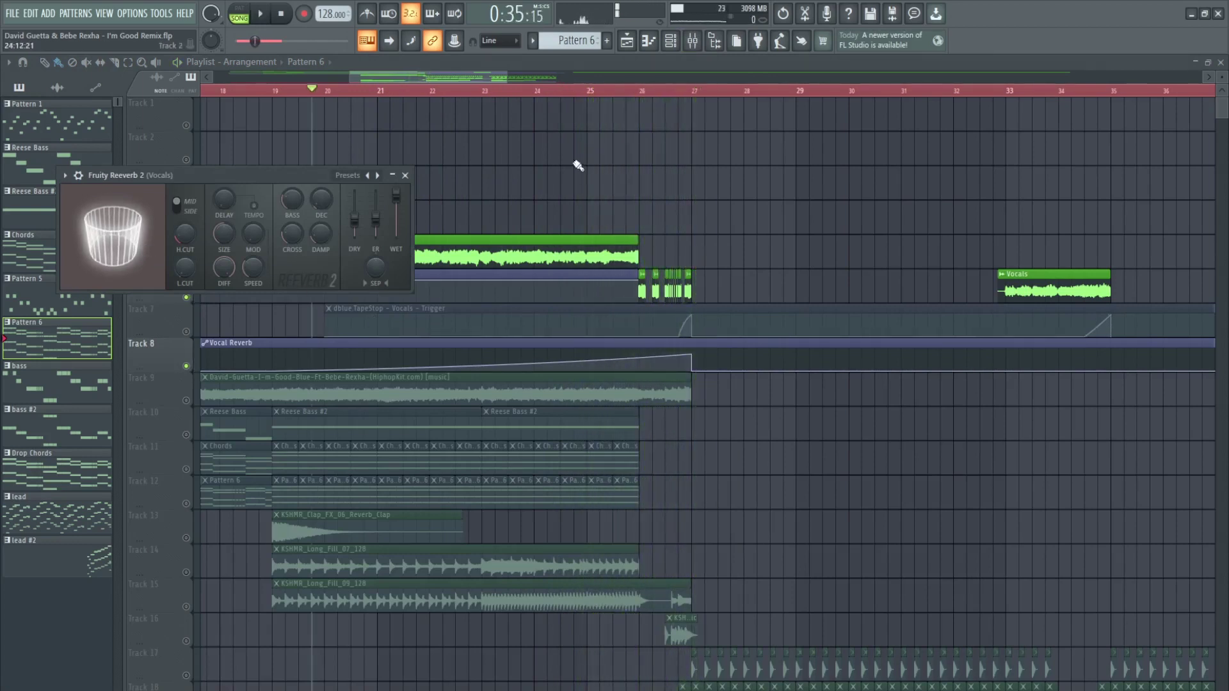
{"action": "left_click", "coordinate": [405, 176]}
Restore all playlist tracks, then solo the kick clips on Track 17 and play them at the drop around bar 27
{"action": "right_click", "coordinate": [188, 333]}
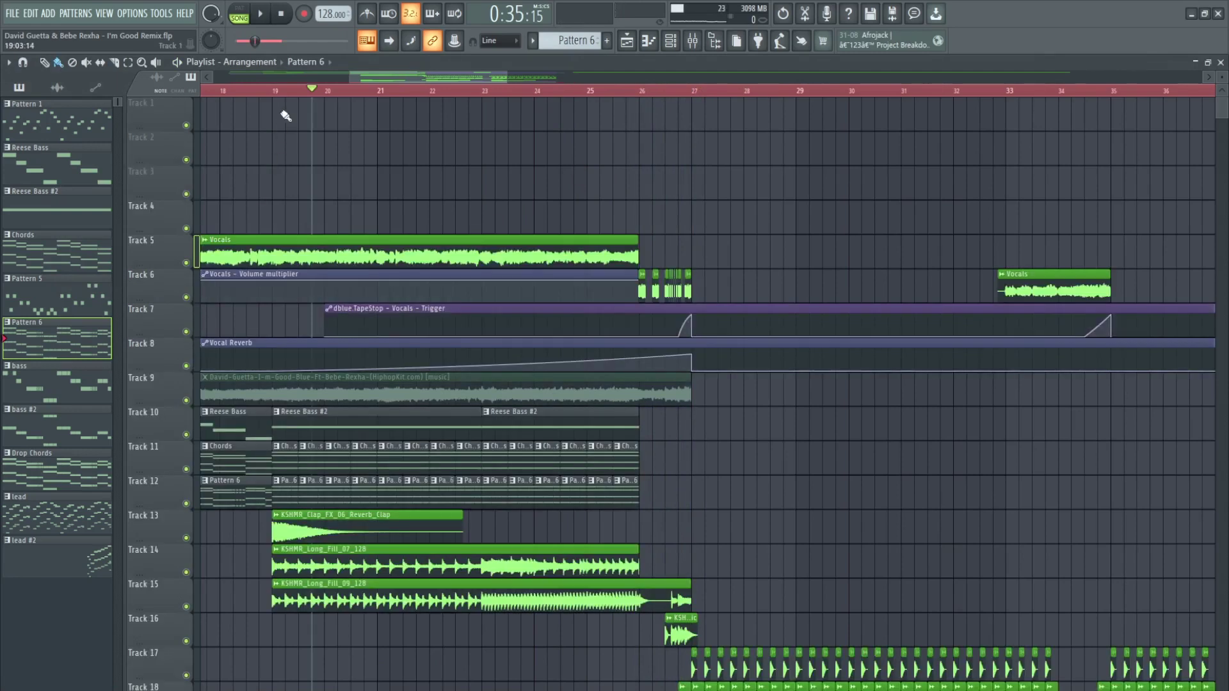
{"action": "scroll", "coordinate": [287, 94], "scroll_direction": "down", "scroll_amount": 3}
{"action": "scroll", "coordinate": [456, 100], "scroll_direction": "up", "scroll_amount": 3}
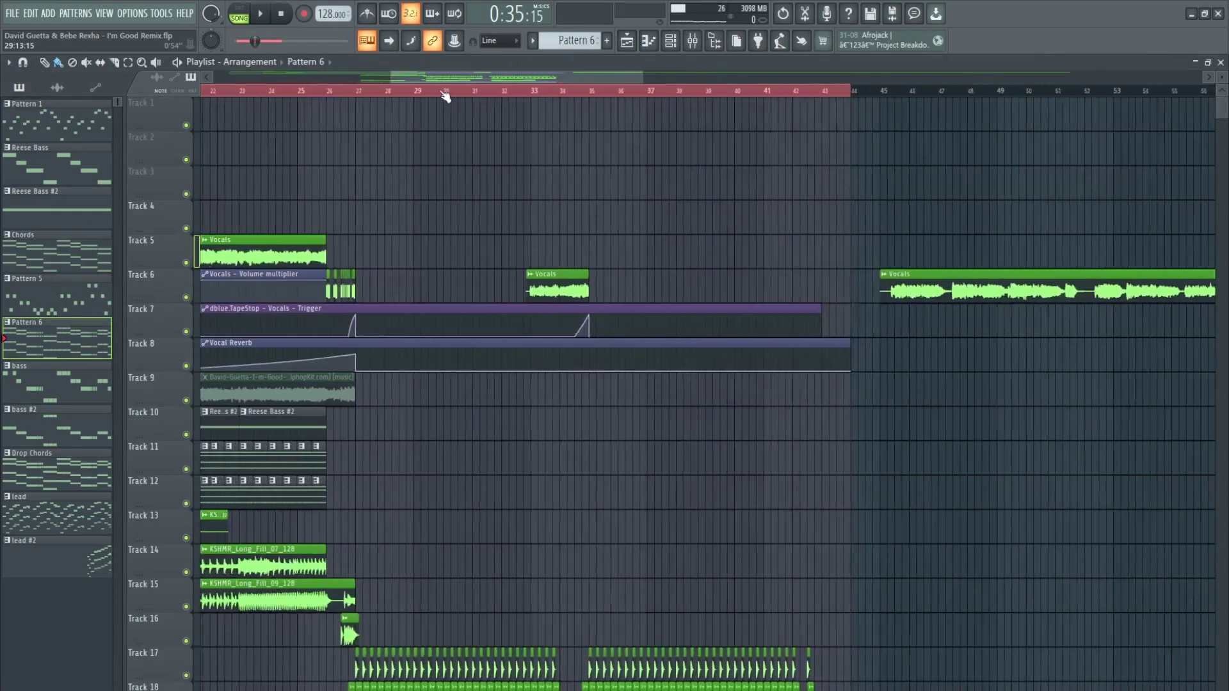
{"action": "scroll", "coordinate": [461, 241], "scroll_direction": "down", "scroll_amount": 5}
{"action": "scroll", "coordinate": [333, 112], "scroll_direction": "up", "scroll_amount": 5}
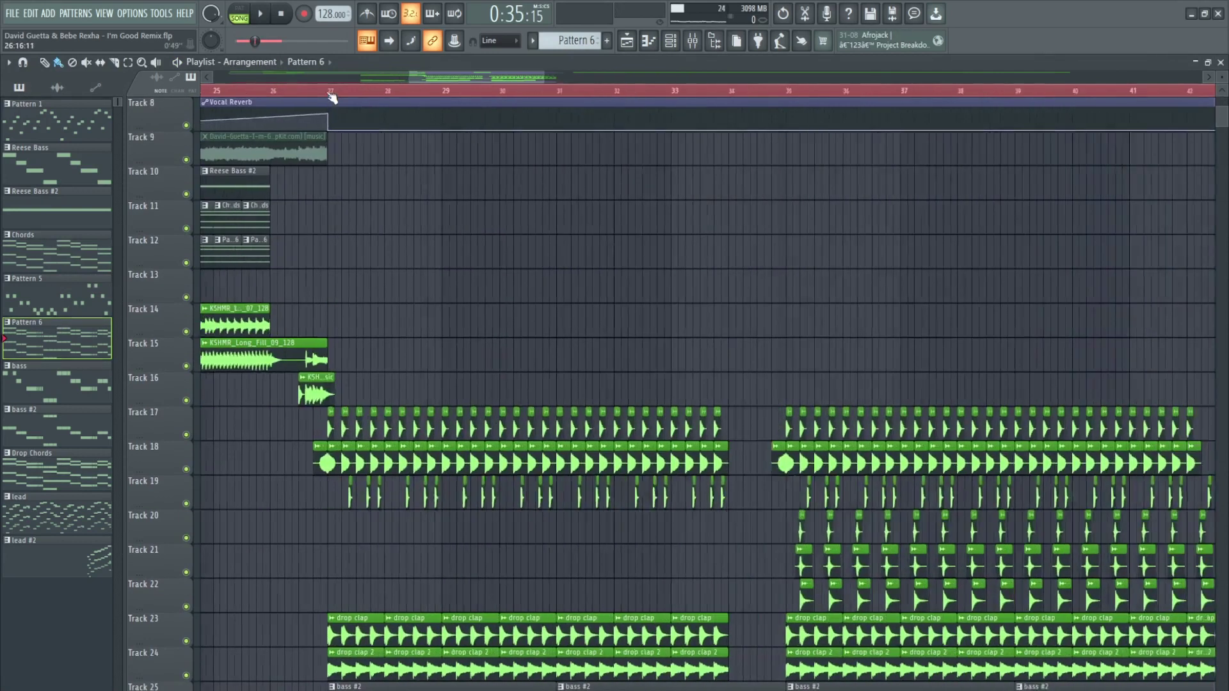
{"action": "right_click", "coordinate": [187, 435]}
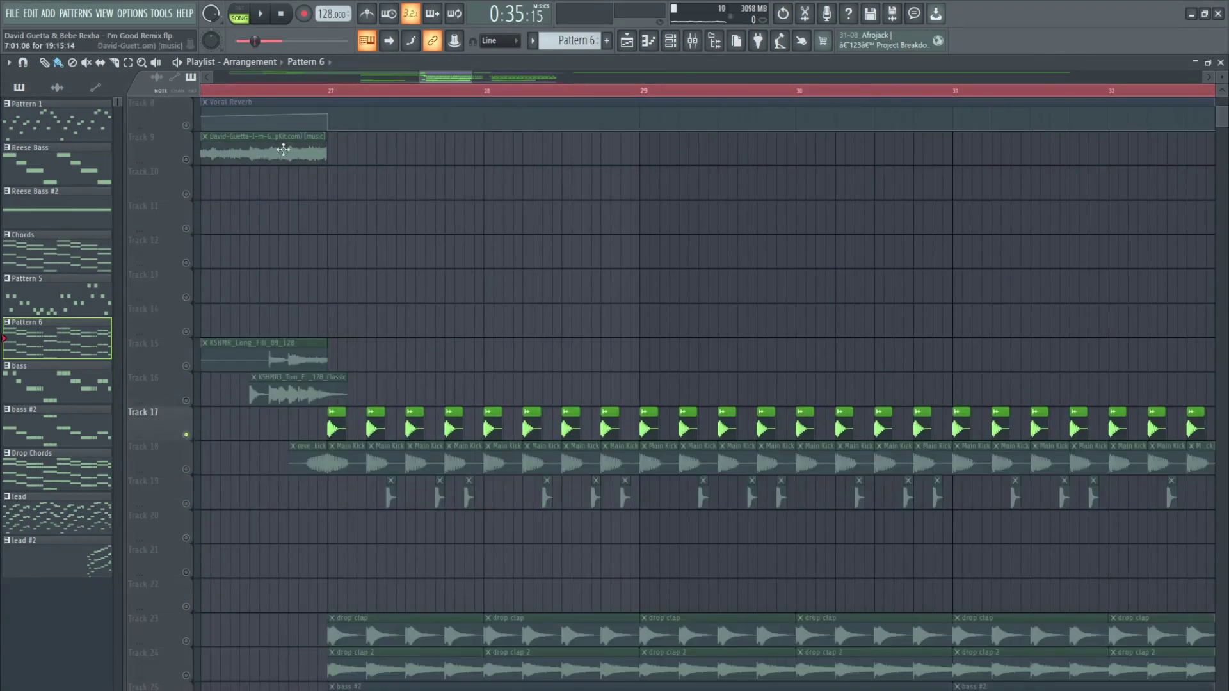
{"action": "key", "text": "space"}
{"action": "key", "text": "space"}
Unmute the reverse kick and Main Kick clips on Track 18 and play both kick layers from just before bar 27
{"action": "left_click", "coordinate": [187, 469]}
{"action": "key", "text": "space"}
{"action": "key", "text": "space"}
{"action": "scroll", "coordinate": [286, 423], "scroll_direction": "down", "scroll_amount": 4}
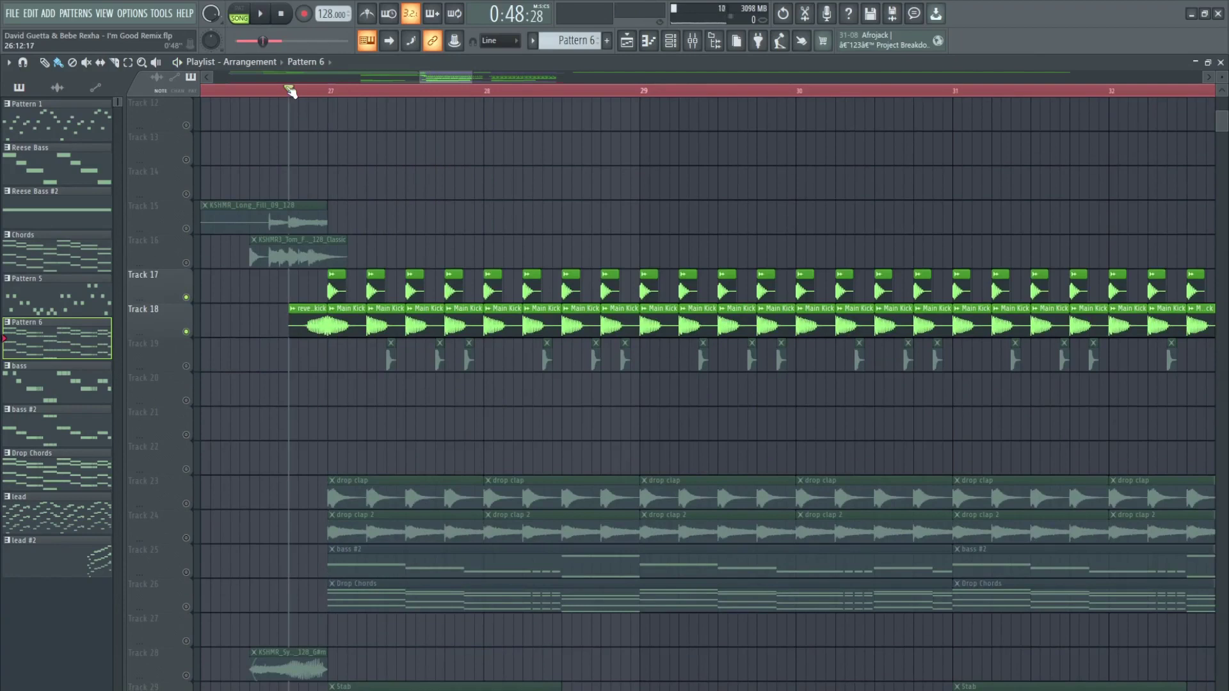
{"action": "key", "text": "space"}
{"action": "key", "text": "space"}
Unmute the short clips on Track 19, play them with the kicks from just before bar 27, and stop playback
{"action": "left_click", "coordinate": [186, 367]}
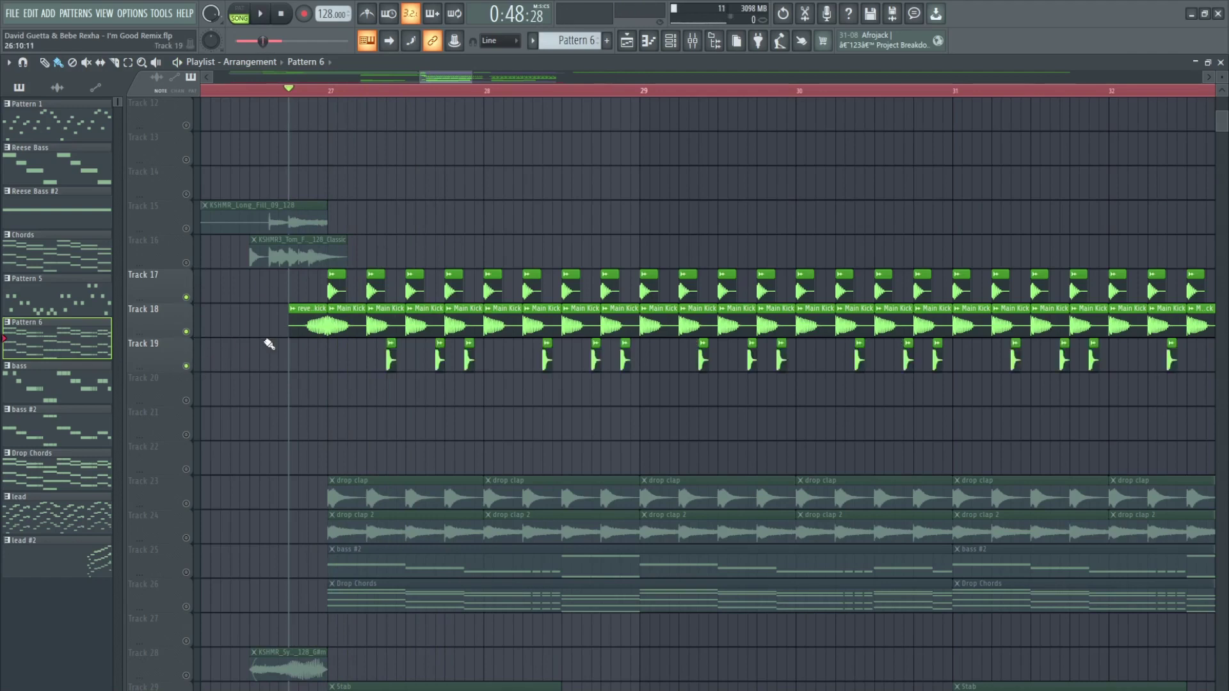
{"action": "key", "text": "space"}
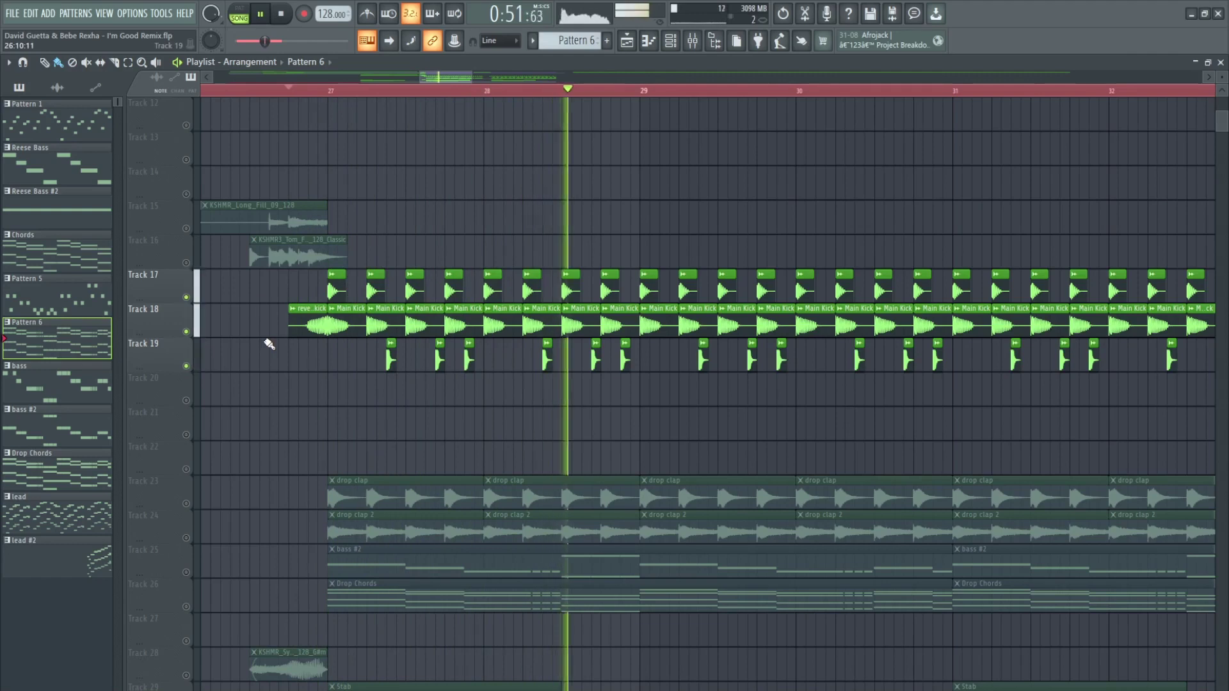
{"action": "key", "text": "space"}
{"action": "scroll", "coordinate": [247, 384], "scroll_direction": "down", "scroll_amount": 2}
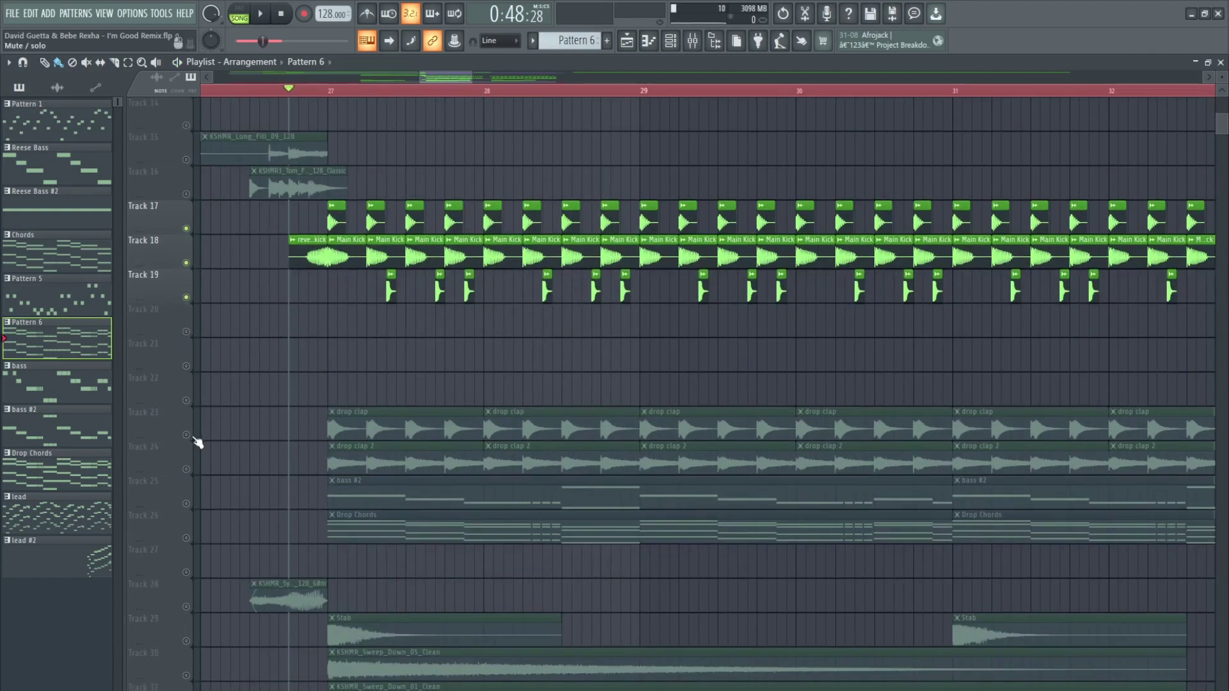
Unmute drop clap on Track 23 and drop clap 2 on Track 24, bringing the second layer in during playback with the kicks, and stop
{"action": "left_click", "coordinate": [186, 435]}
{"action": "left_click", "coordinate": [186, 469]}
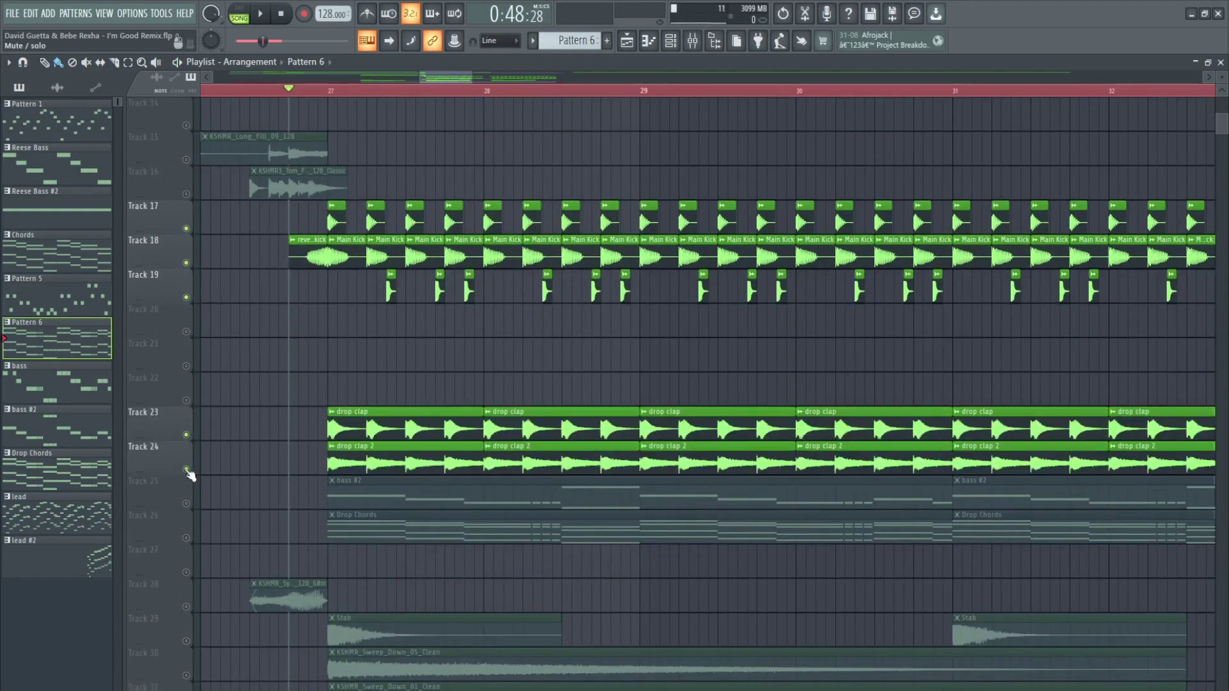
{"action": "left_click", "coordinate": [187, 469]}
{"action": "key", "text": "space"}
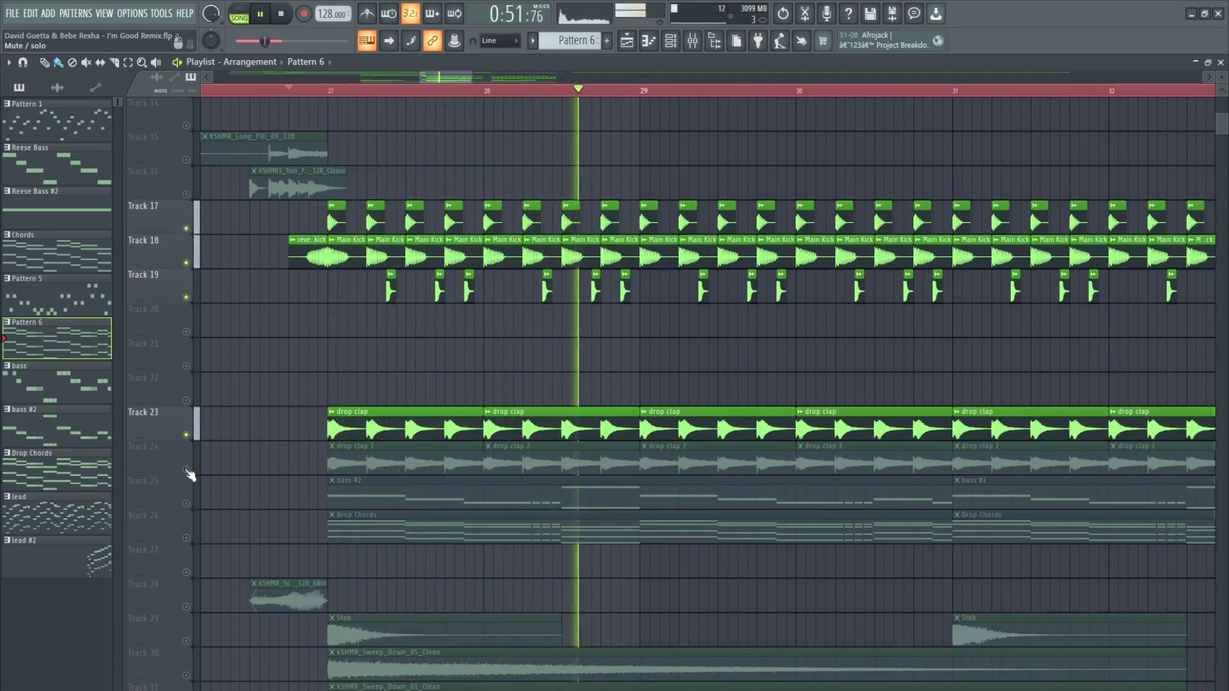
{"action": "left_click", "coordinate": [187, 469]}
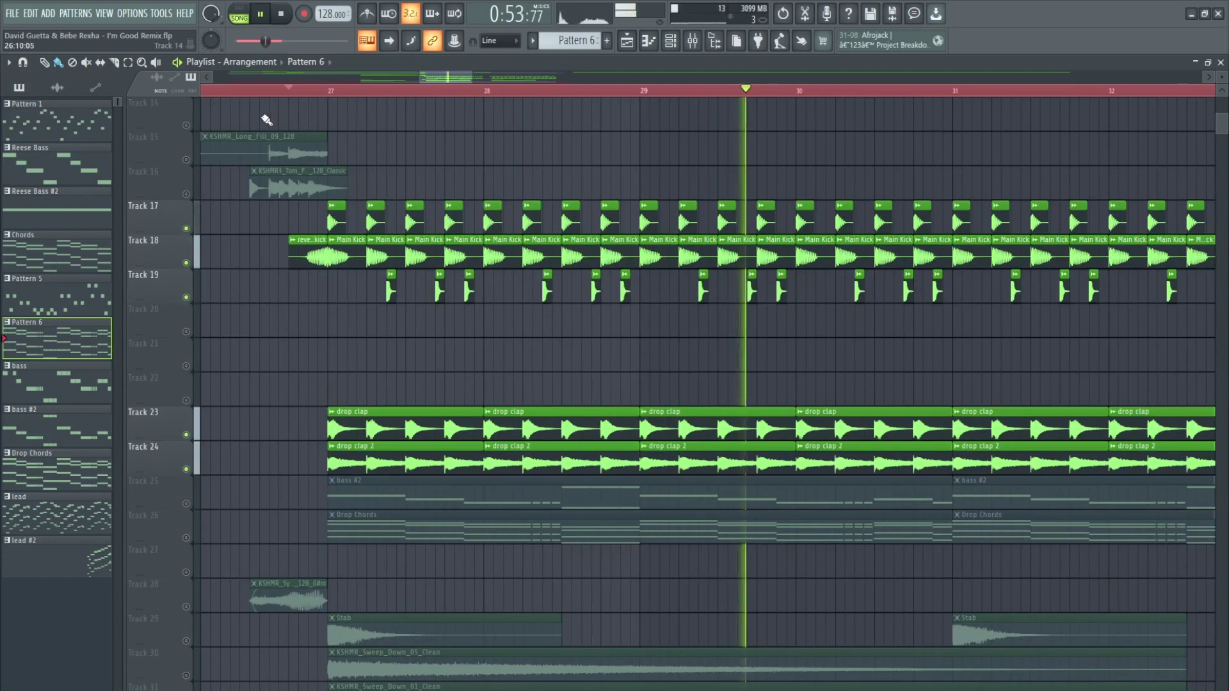
{"action": "scroll", "coordinate": [266, 120], "scroll_direction": "down", "scroll_amount": 5}
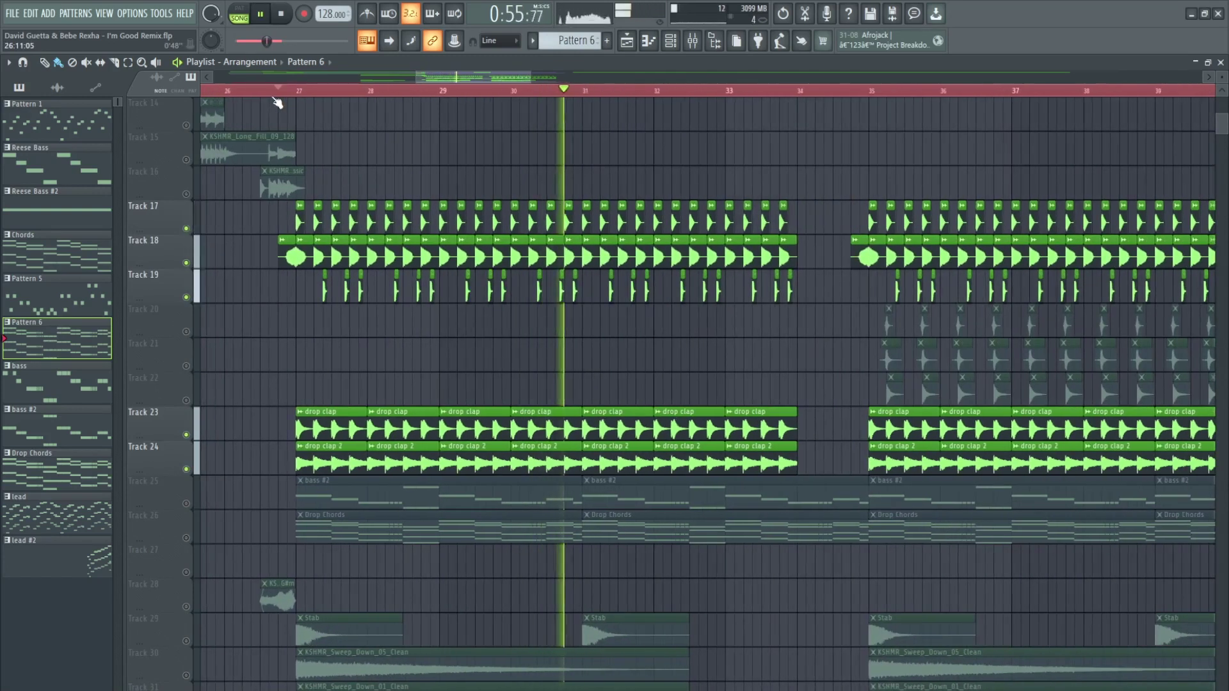
{"action": "key", "text": "space"}
Play the second drop section from just before bar 35 while unmuting the clap layers on Tracks 20, 21 and 22, and stop playback
{"action": "scroll", "coordinate": [277, 103], "scroll_direction": "down", "scroll_amount": 1}
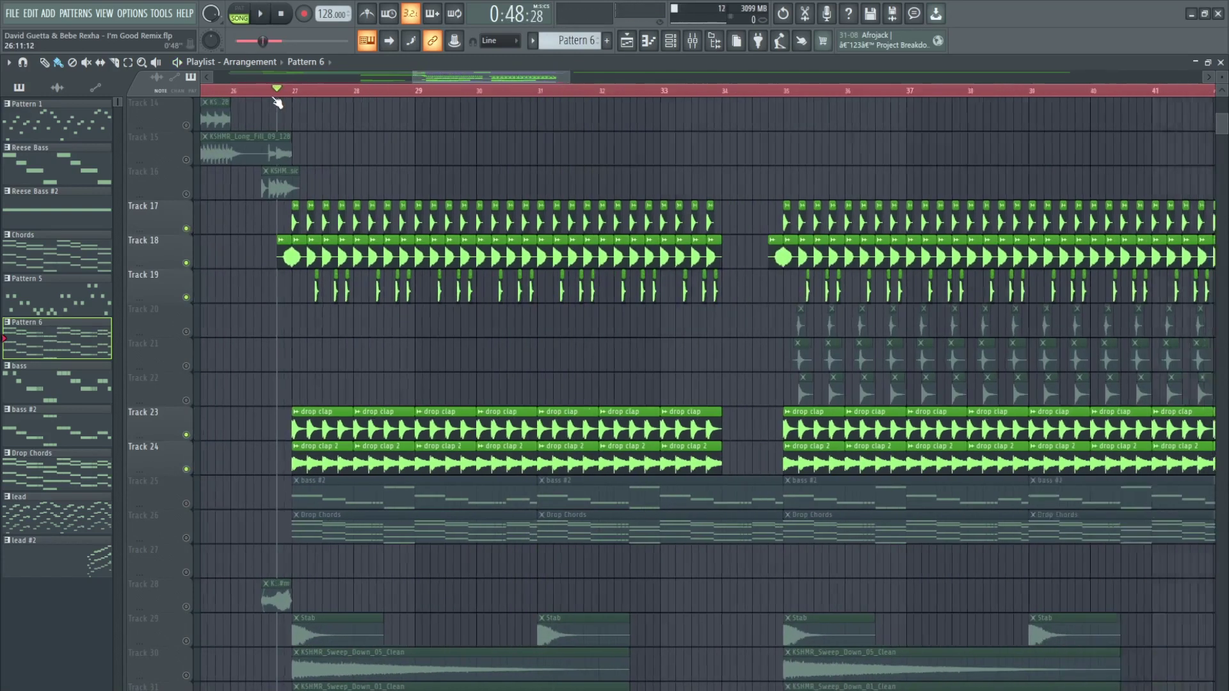
{"action": "scroll", "coordinate": [277, 103], "scroll_direction": "down", "scroll_amount": 2}
{"action": "scroll", "coordinate": [758, 95], "scroll_direction": "up", "scroll_amount": 4}
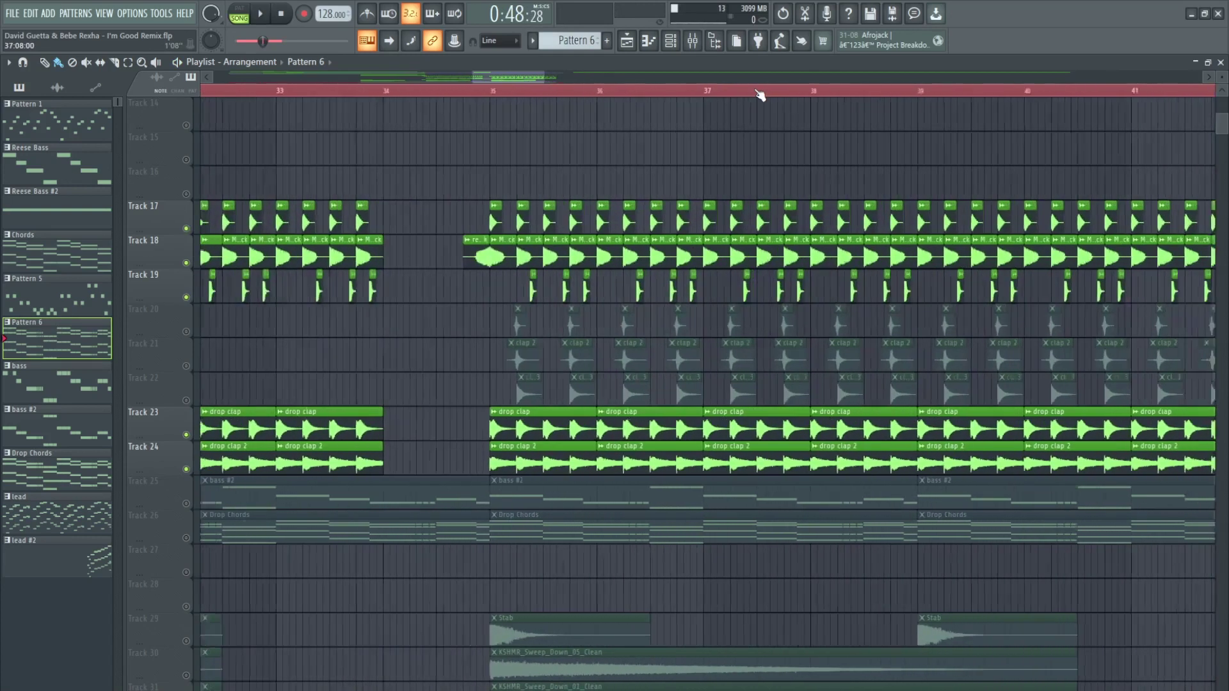
{"action": "key", "text": "space"}
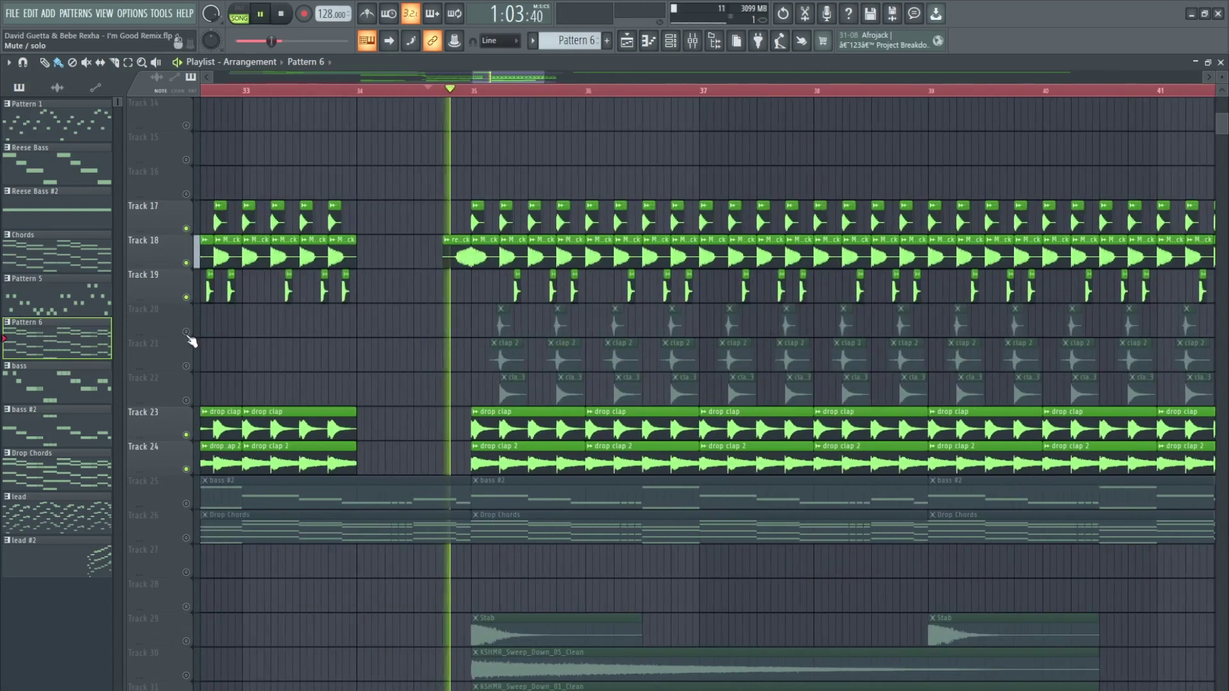
{"action": "left_click", "coordinate": [186, 331]}
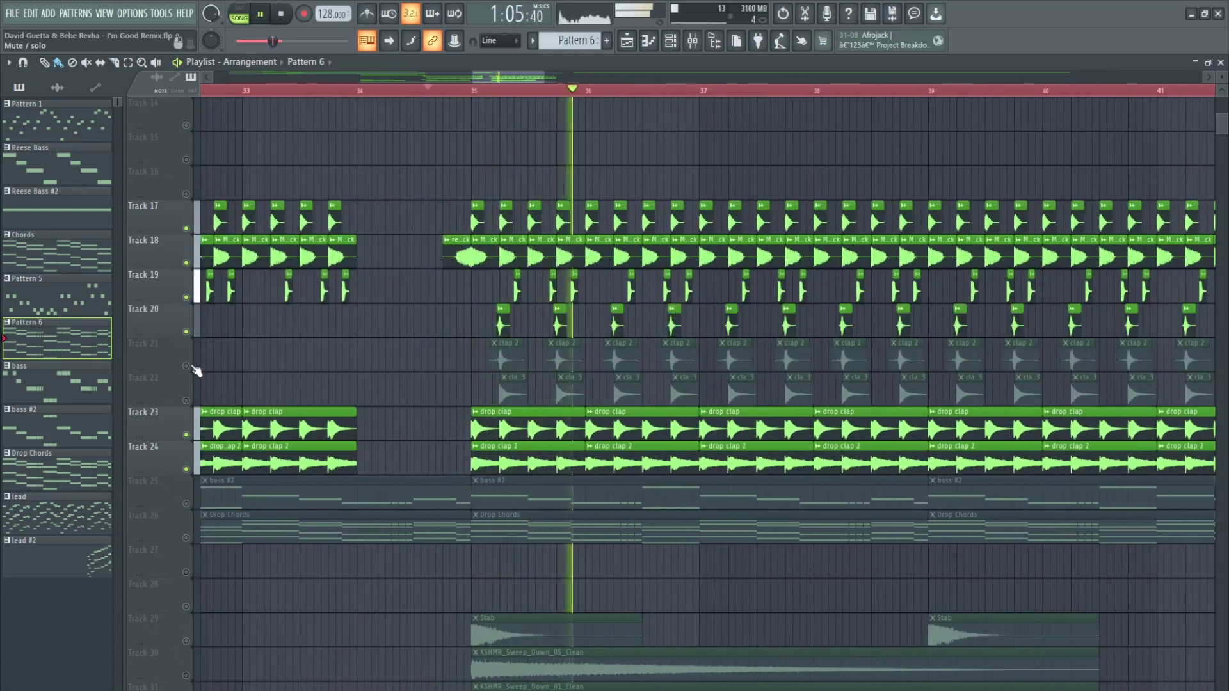
{"action": "left_click", "coordinate": [186, 366]}
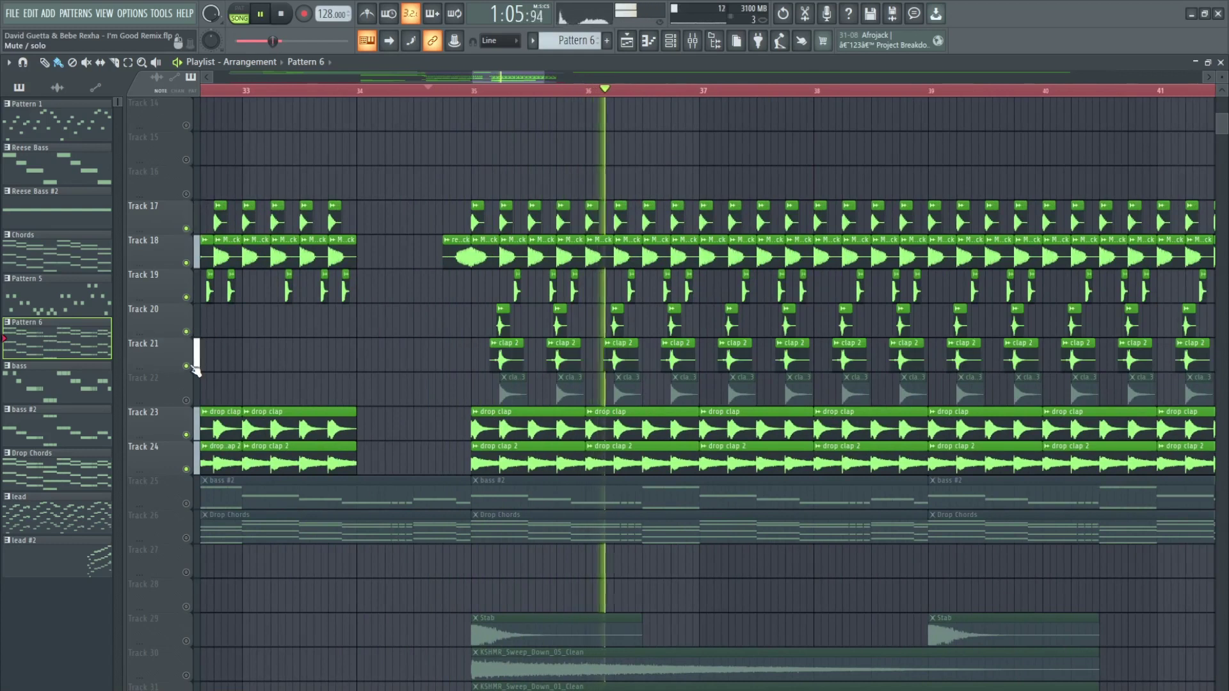
{"action": "left_click", "coordinate": [186, 400]}
{"action": "scroll", "coordinate": [386, 98], "scroll_direction": "down", "scroll_amount": 2}
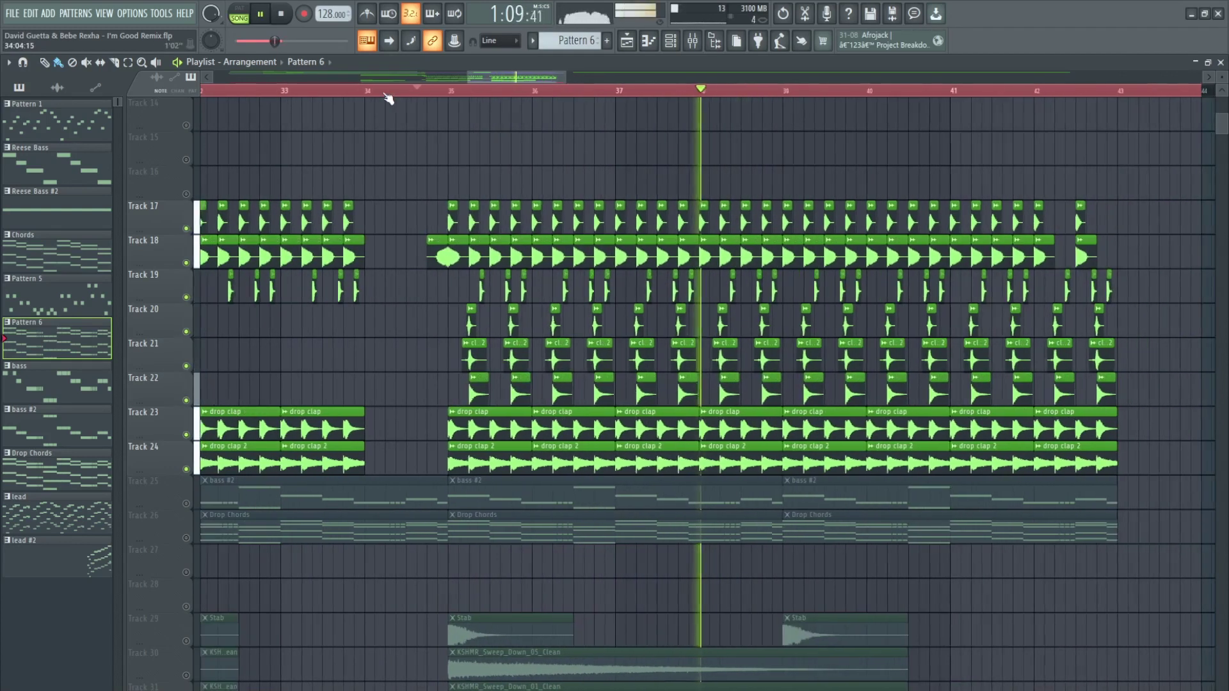
{"action": "key", "text": "space"}
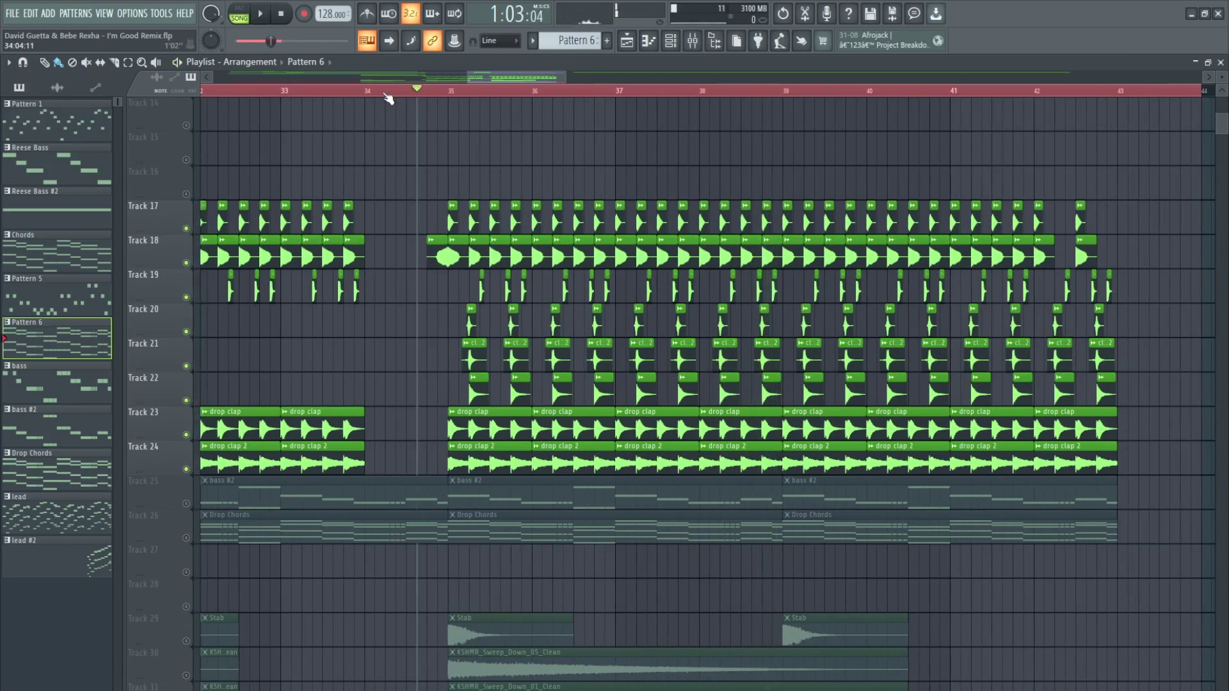
Open the bass #2 pattern from Track 25 and show its Sub Bass notes in the piano roll
{"action": "scroll", "coordinate": [388, 98], "scroll_direction": "down", "scroll_amount": 6}
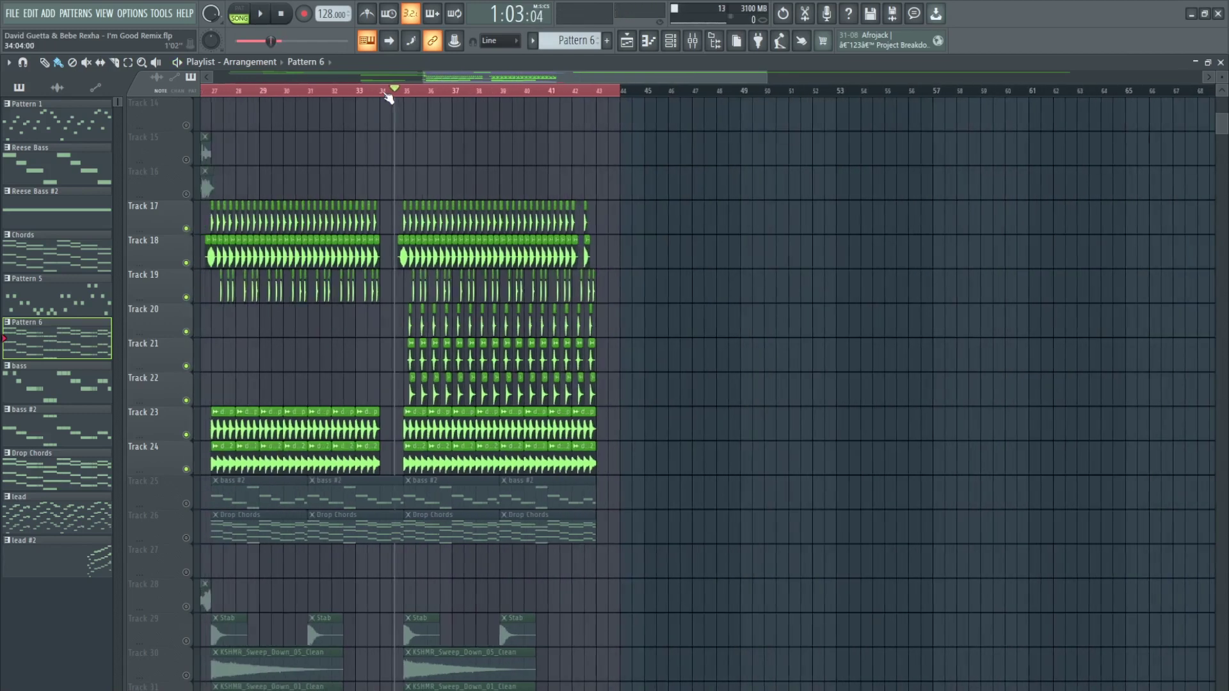
{"action": "scroll", "coordinate": [213, 99], "scroll_direction": "up", "scroll_amount": 5}
{"action": "scroll", "coordinate": [213, 99], "scroll_direction": "up", "scroll_amount": 2}
{"action": "scroll", "coordinate": [377, 384], "scroll_direction": "down", "scroll_amount": 5}
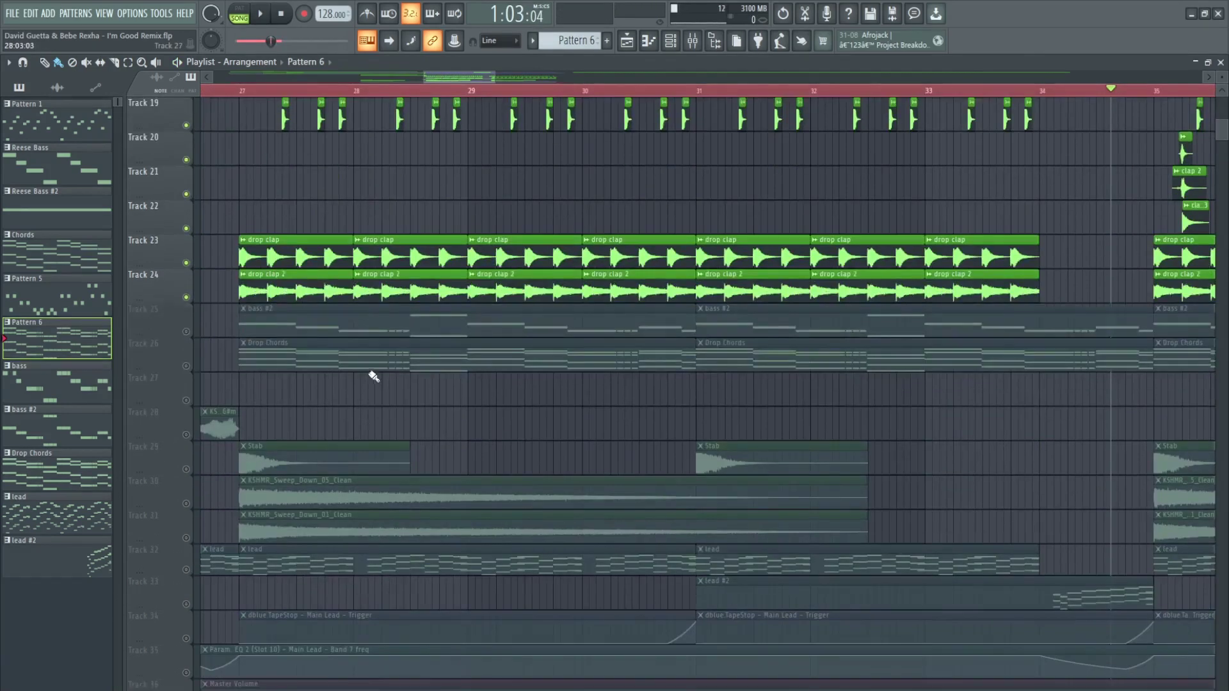
{"action": "double_click", "coordinate": [351, 327]}
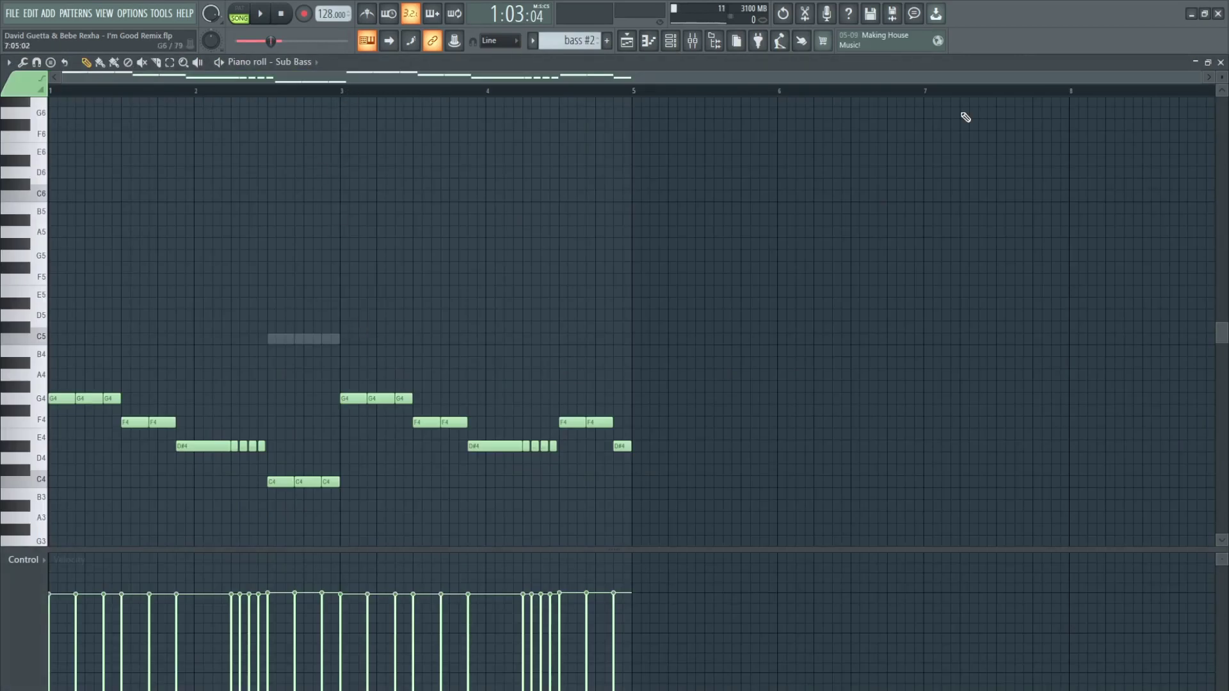
{"action": "left_click", "coordinate": [1220, 63]}
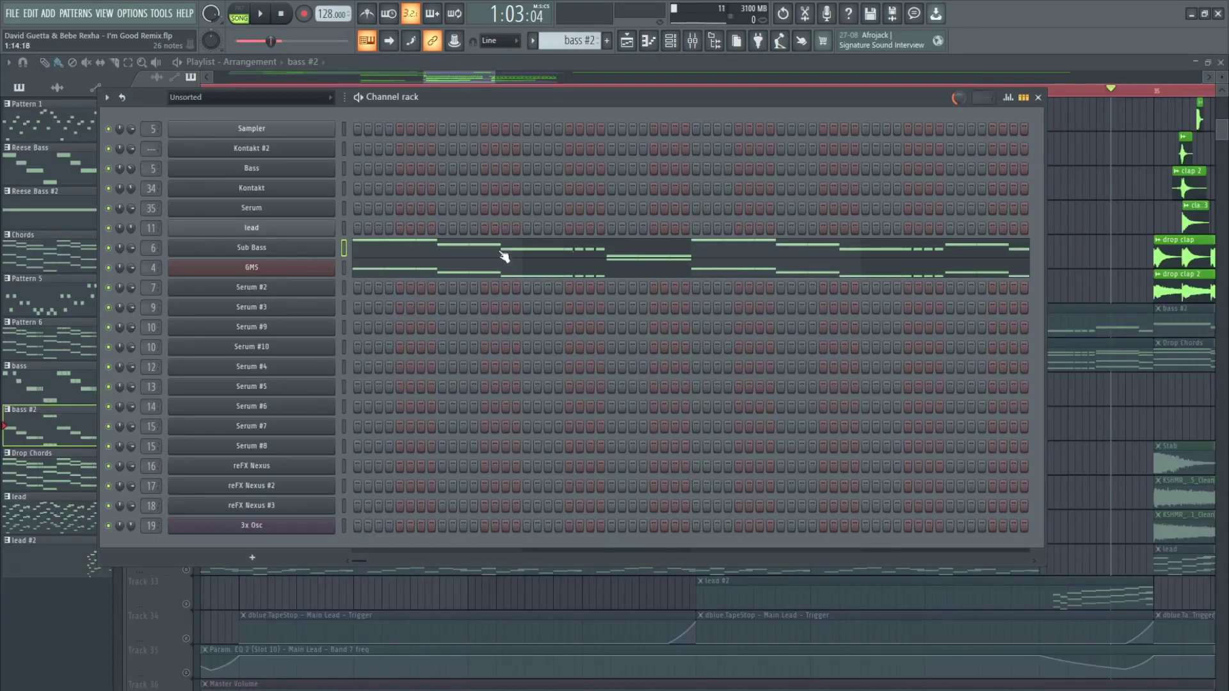
{"action": "left_click", "coordinate": [400, 253]}
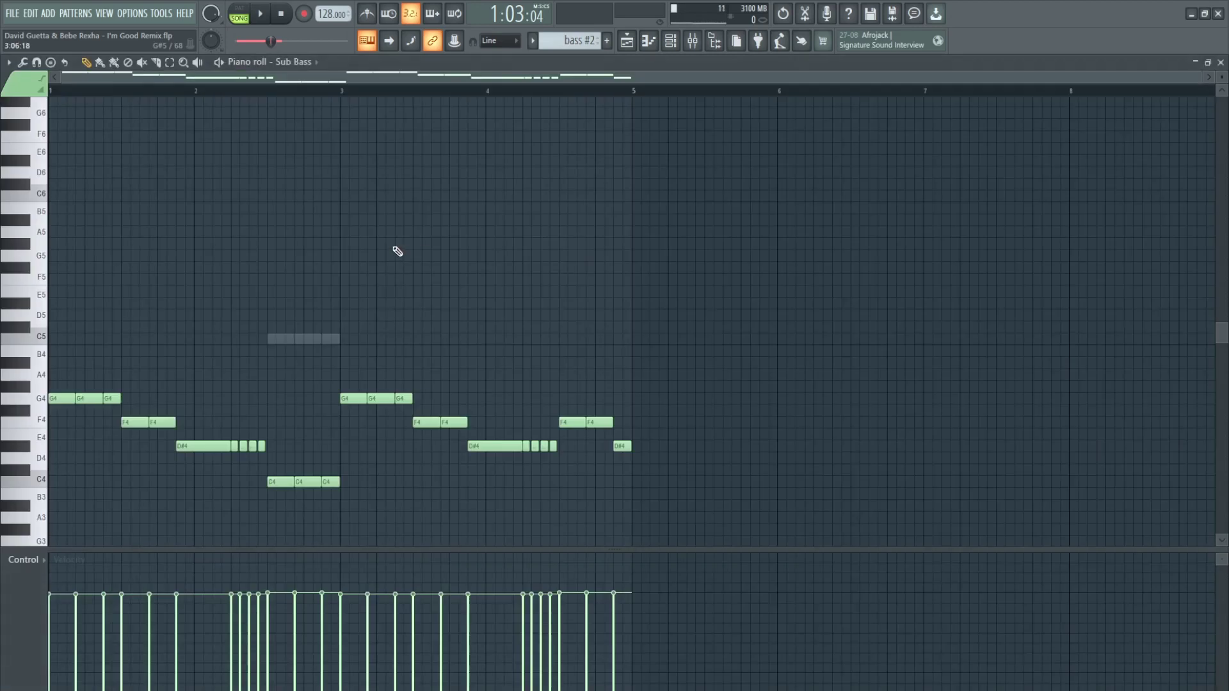
Play the bass #2 pattern while viewing the Sub Bass channel's Nexus plugin beside the notes, and stop playback
{"action": "left_click", "coordinate": [219, 66]}
{"action": "left_click", "coordinate": [671, 42]}
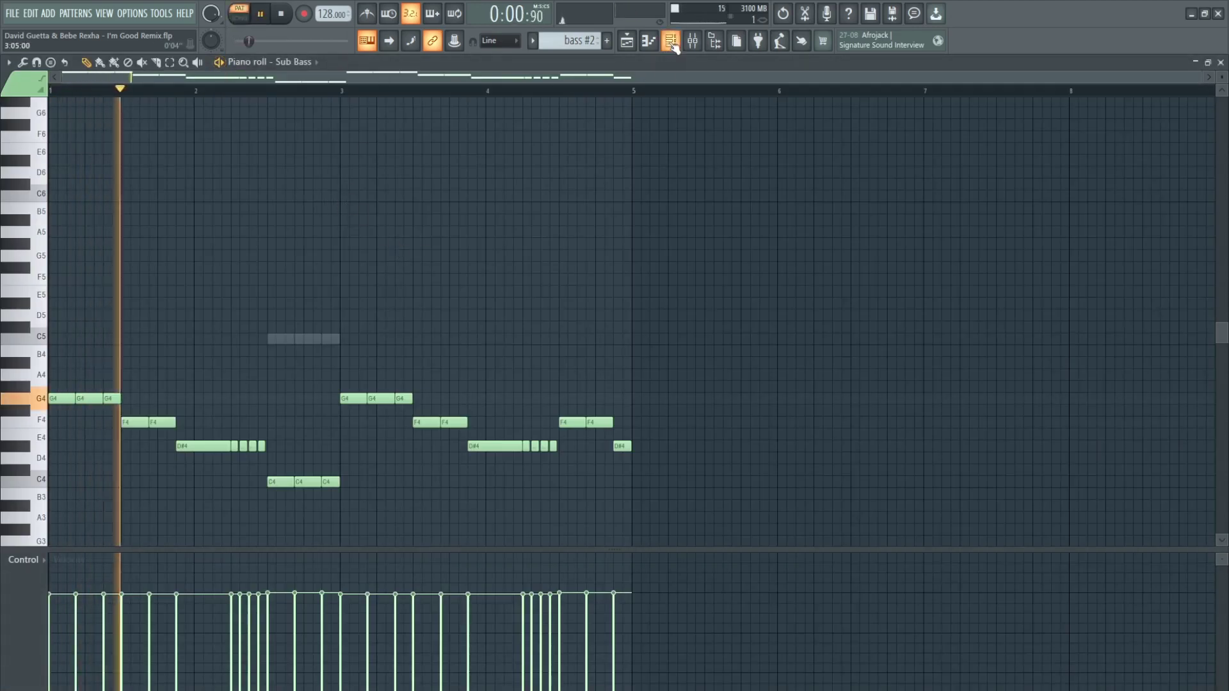
{"action": "left_click", "coordinate": [302, 250]}
{"action": "left_click", "coordinate": [1037, 98]}
{"action": "left_click_drag", "start_coordinate": [447, 141], "coordinate": [1059, 161]}
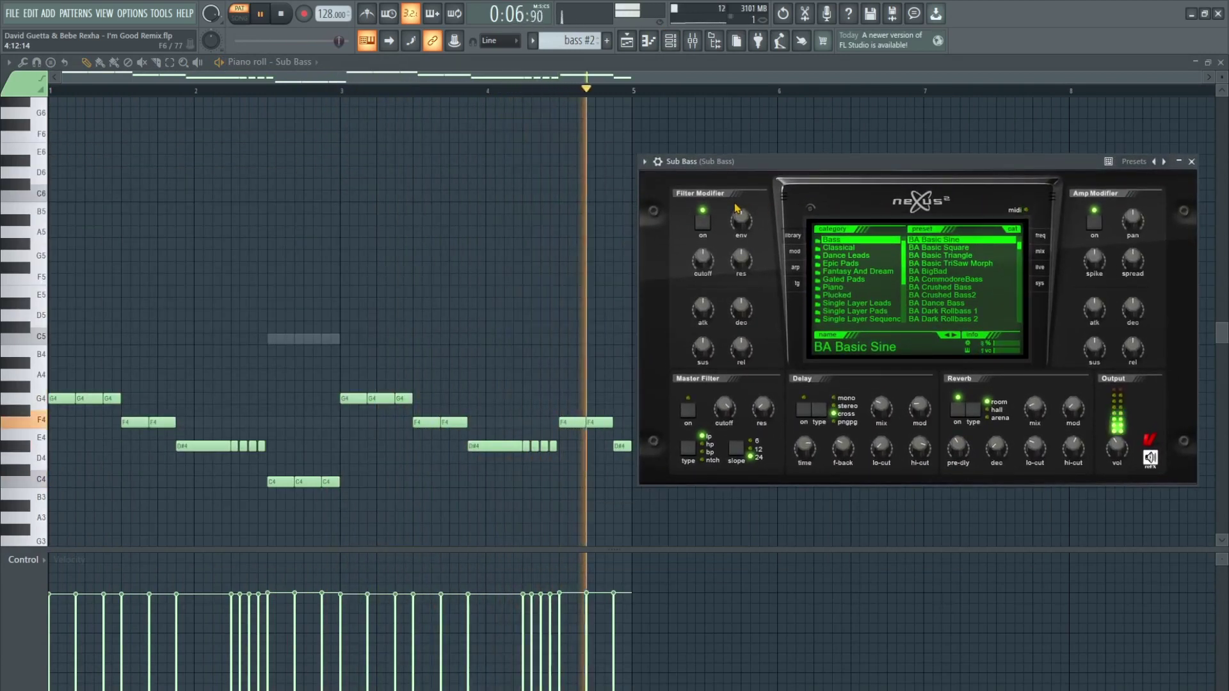
{"action": "key", "text": "space"}
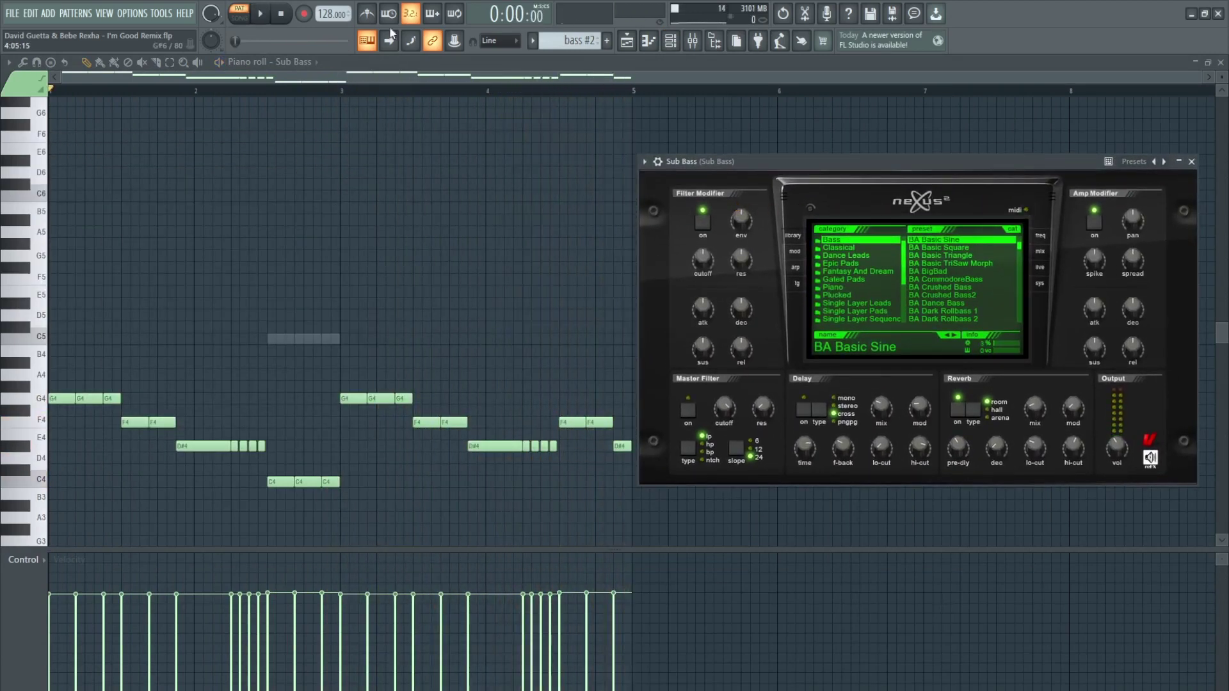
View the GMS channel's synthesizer settings from the channel rack and close the plugin
{"action": "left_click", "coordinate": [673, 45]}
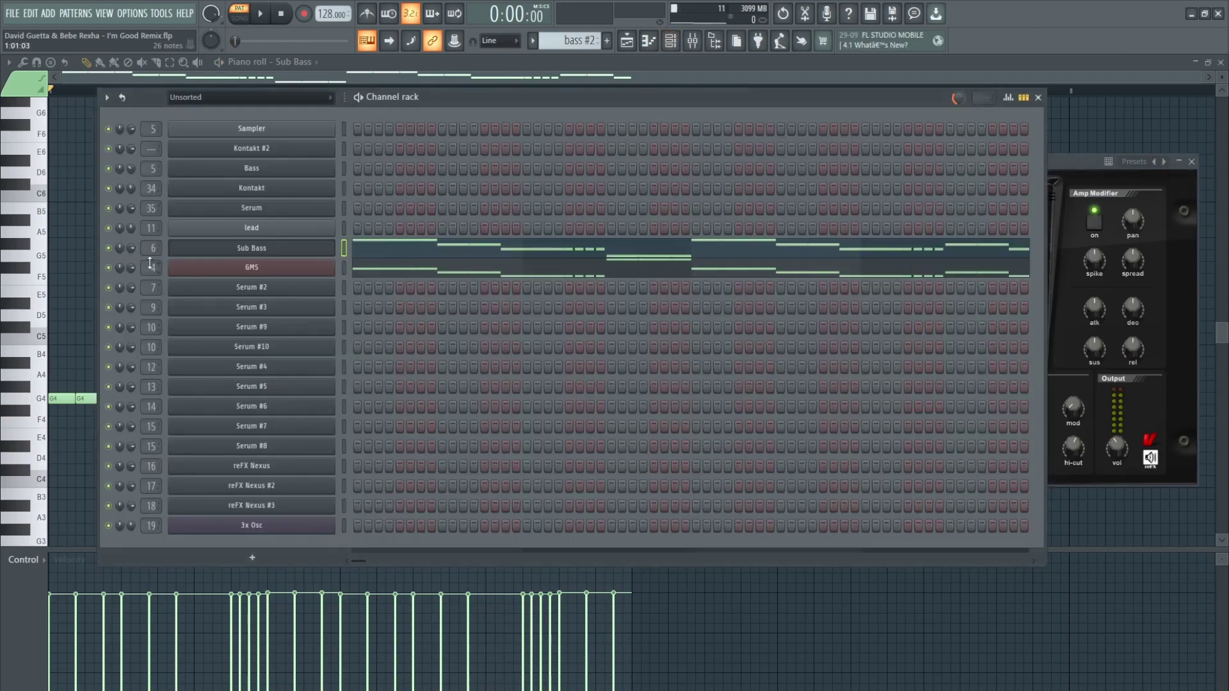
{"action": "left_click", "coordinate": [286, 277]}
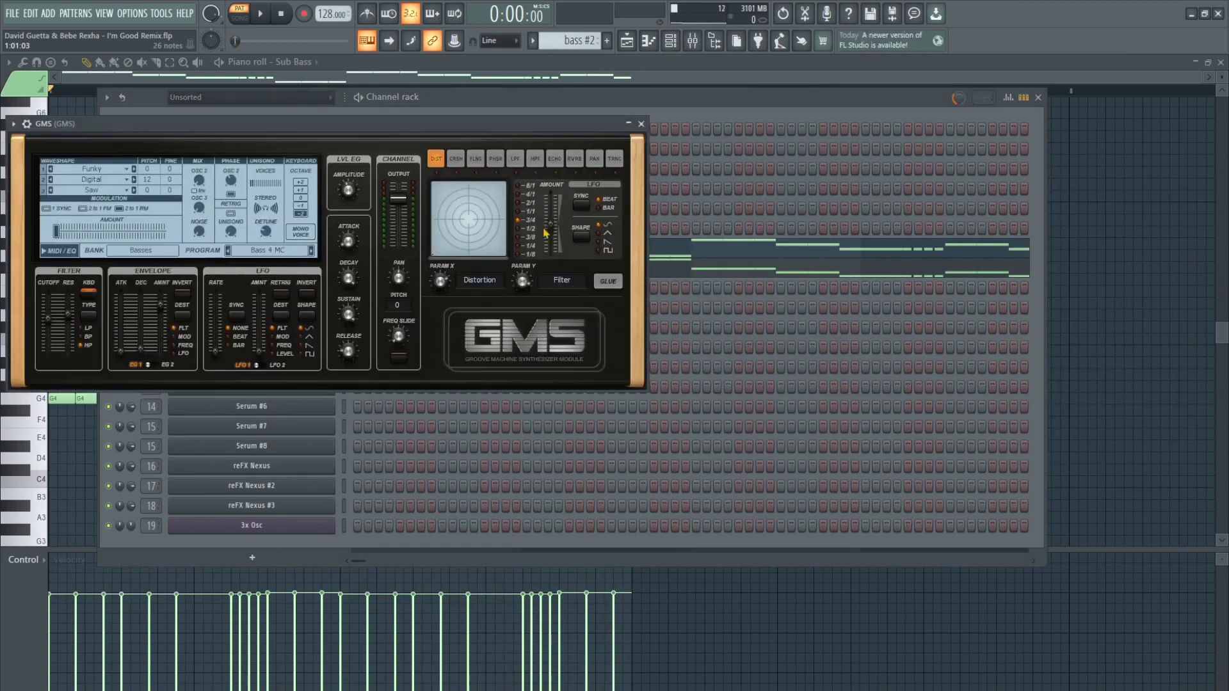
{"action": "left_click", "coordinate": [641, 124]}
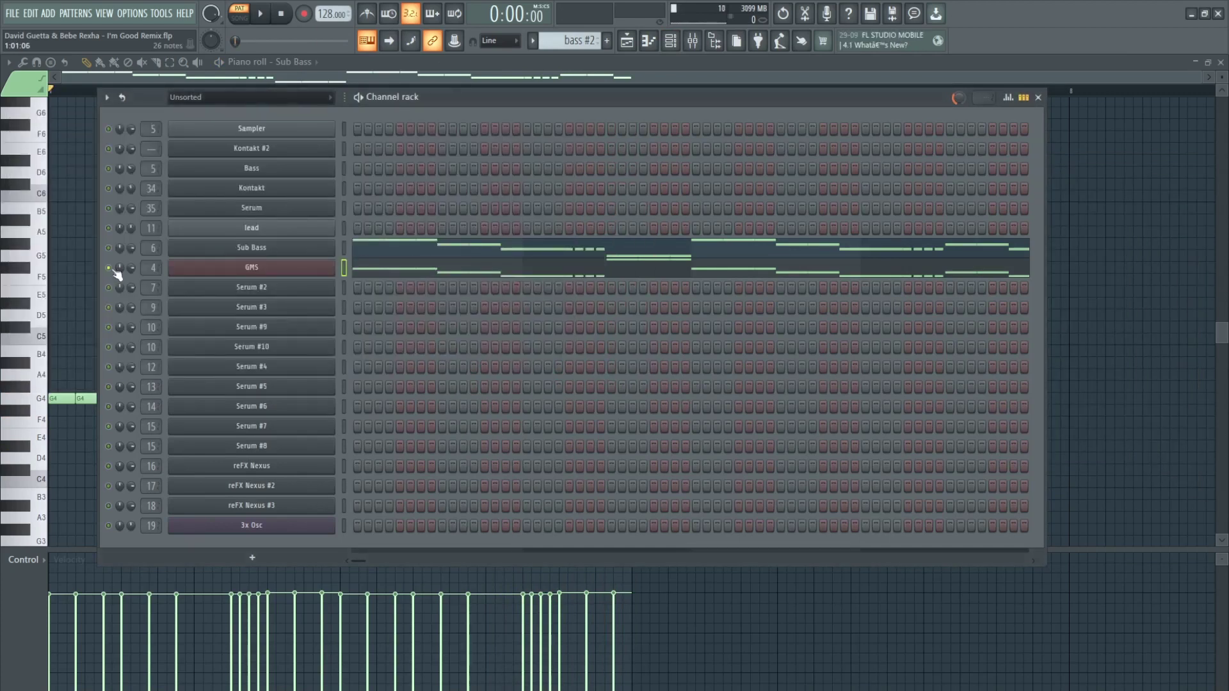
Play the soloed GMS channel's bass #2 notes in the piano roll, and stop playback
{"action": "left_click", "coordinate": [411, 268]}
{"action": "key", "text": "space"}
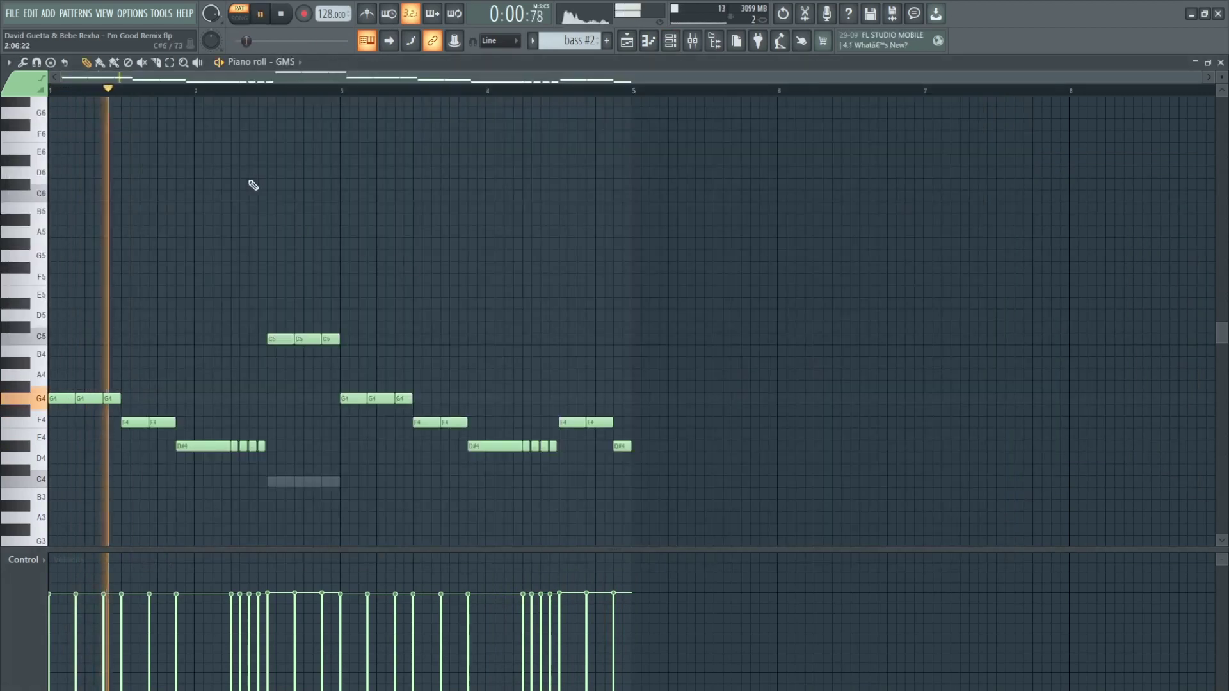
{"action": "scroll", "coordinate": [253, 190], "scroll_direction": "down", "scroll_amount": 1}
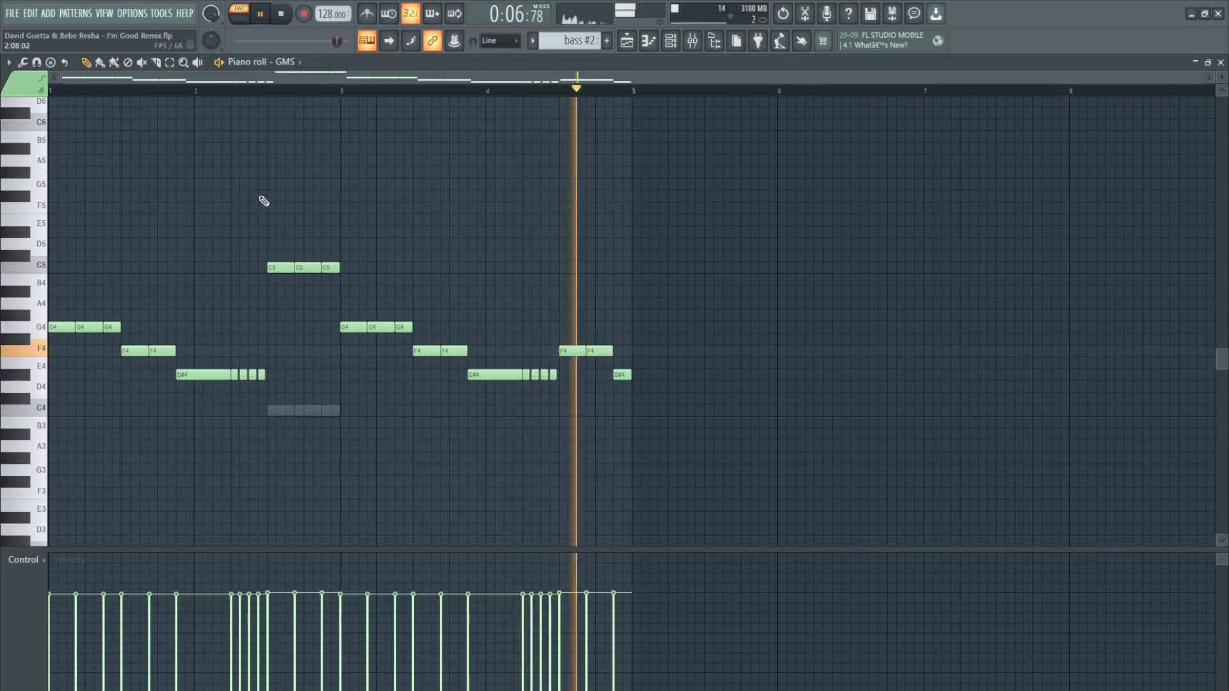
{"action": "key", "text": "space"}
Close the piano roll, show the GMS mixer track below the channel rack, and play the GMS bass through its effects
{"action": "left_click", "coordinate": [1220, 63]}
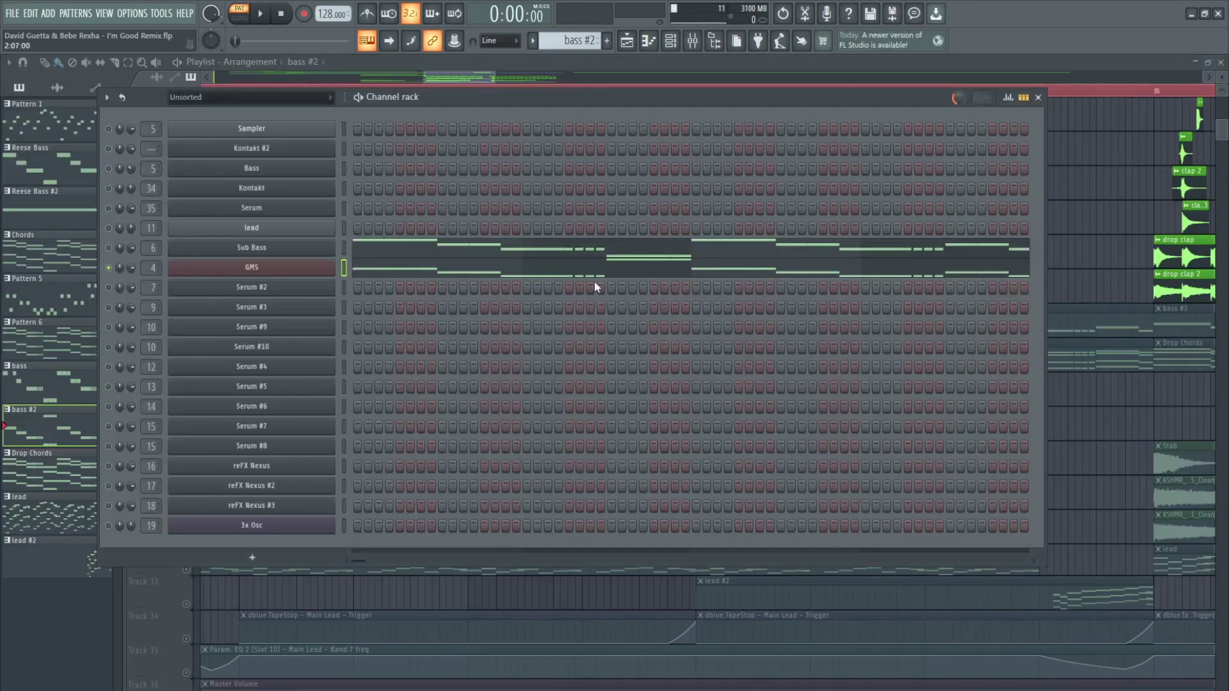
{"action": "double_click", "coordinate": [151, 268]}
{"action": "left_click_drag", "start_coordinate": [434, 276], "coordinate": [716, 289]}
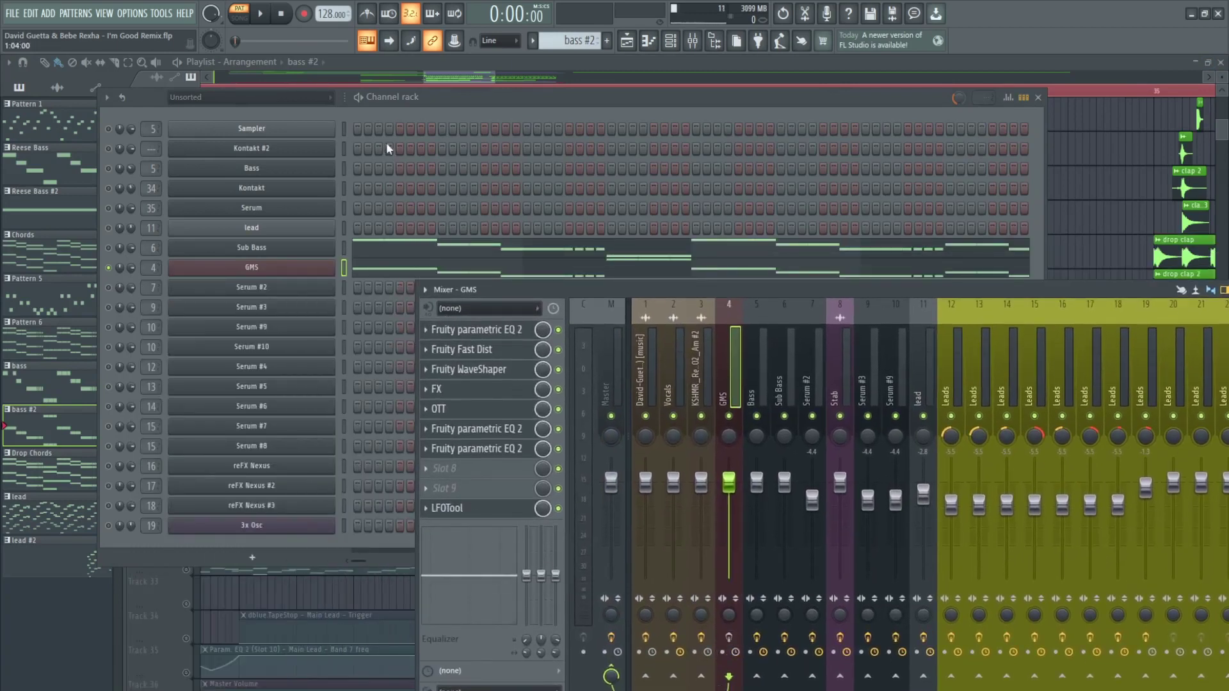
{"action": "key", "text": "space"}
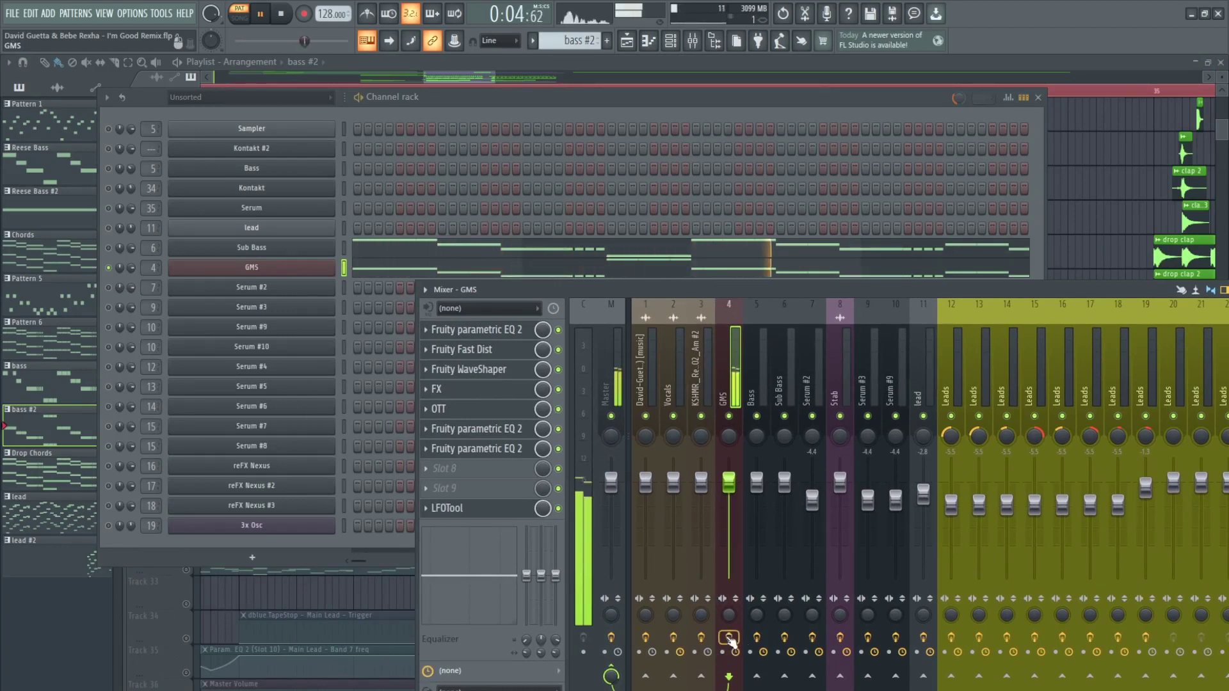
{"action": "key", "text": "space"}
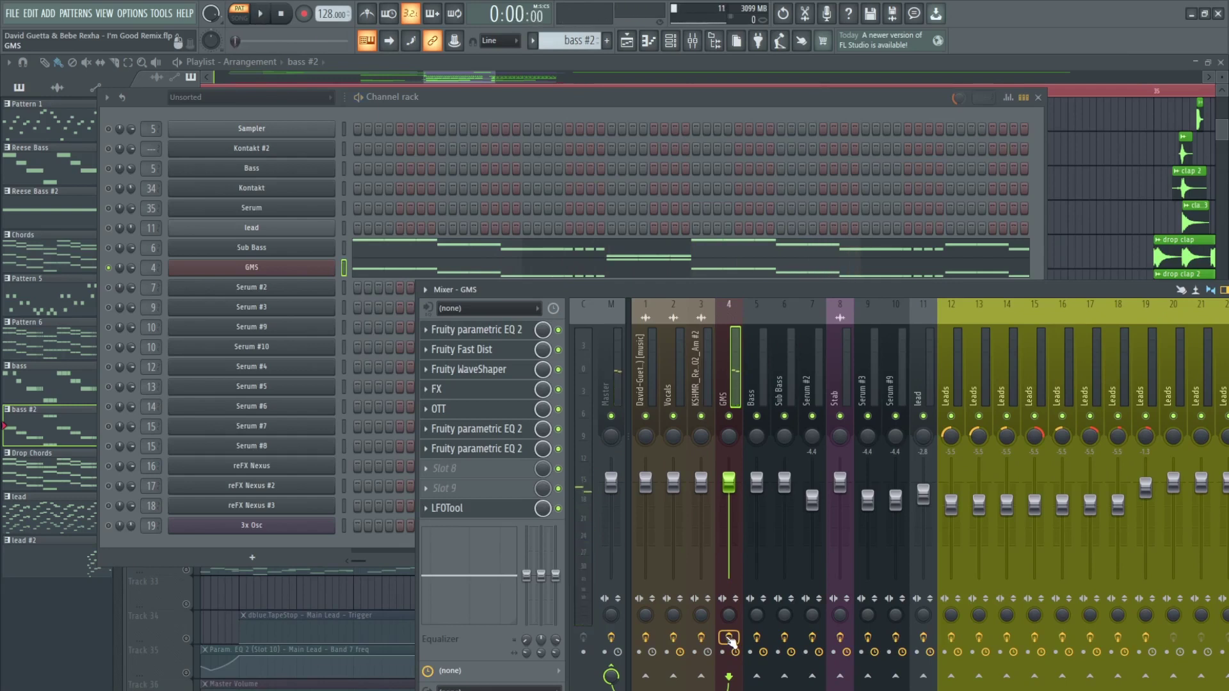
View the first Fruity parametric EQ 2 and Fruity Fast Dist on the GMS mixer track, placing both clear of the effect slots
{"action": "left_click", "coordinate": [507, 331]}
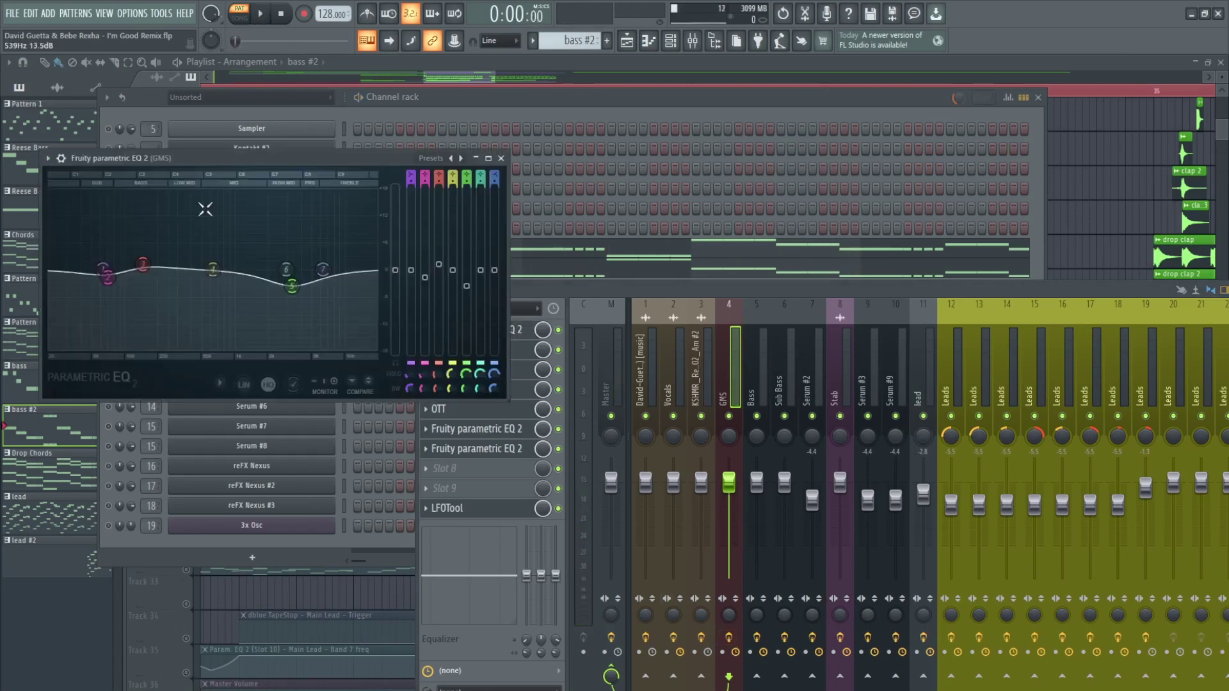
{"action": "left_click_drag", "start_coordinate": [211, 156], "coordinate": [727, 187]}
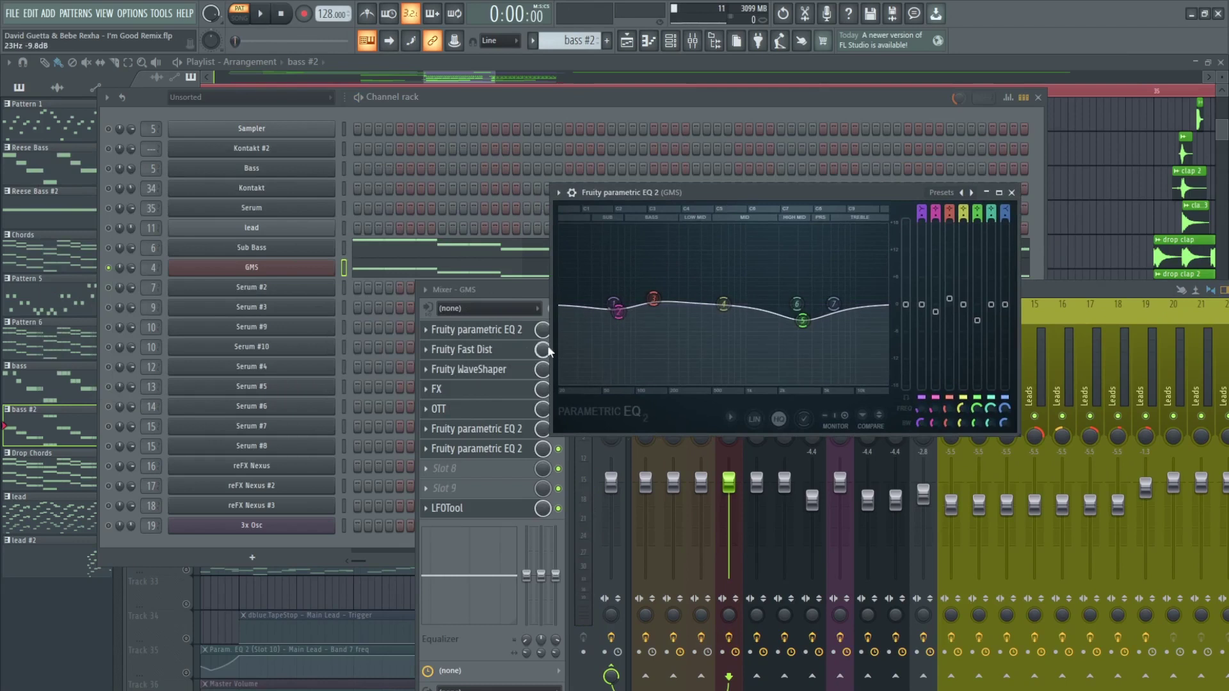
{"action": "left_click", "coordinate": [490, 351]}
{"action": "left_click_drag", "start_coordinate": [146, 175], "coordinate": [724, 243]}
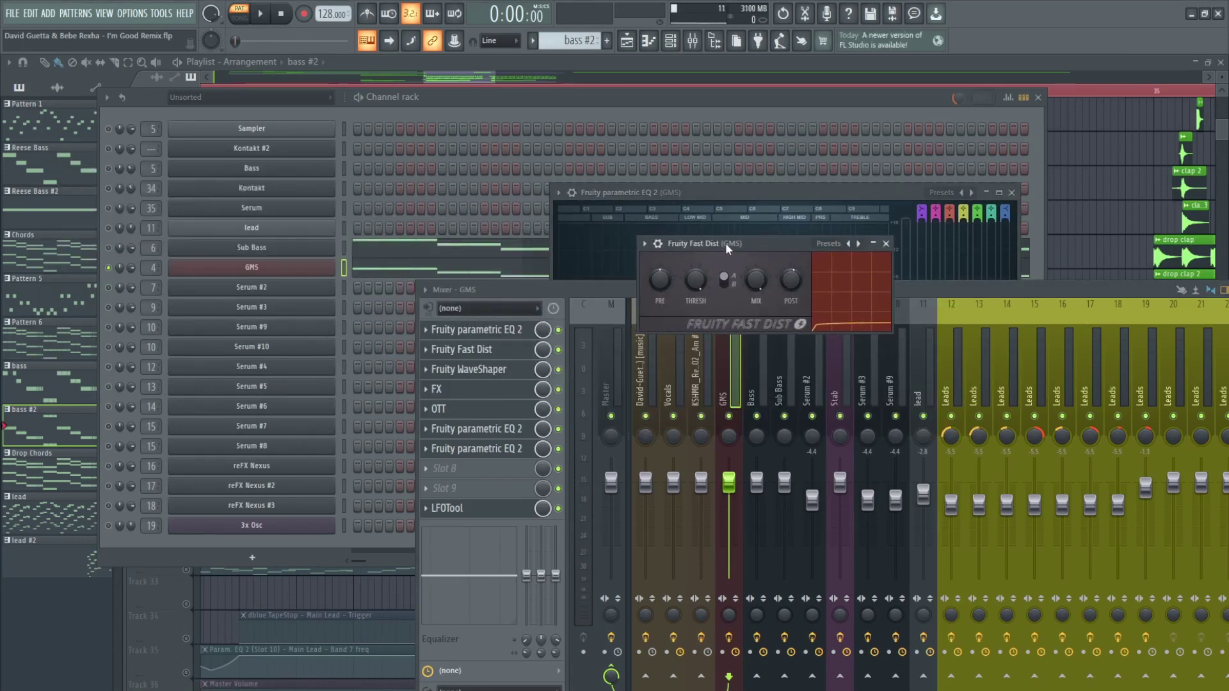
View the Fruity WaveShaper, FX and OTT plugins on the GMS mixer track, placing each window beside the effect slots
{"action": "left_click", "coordinate": [481, 371]}
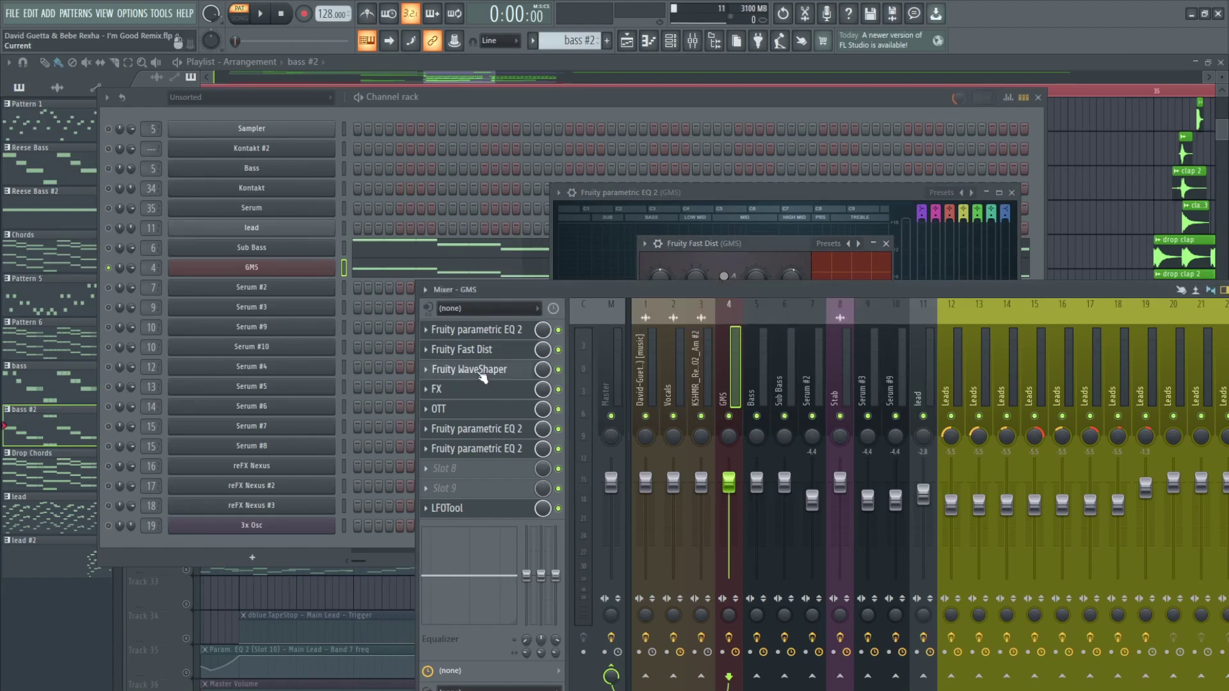
{"action": "left_click_drag", "start_coordinate": [131, 192], "coordinate": [768, 259]}
{"action": "left_click", "coordinate": [467, 392]}
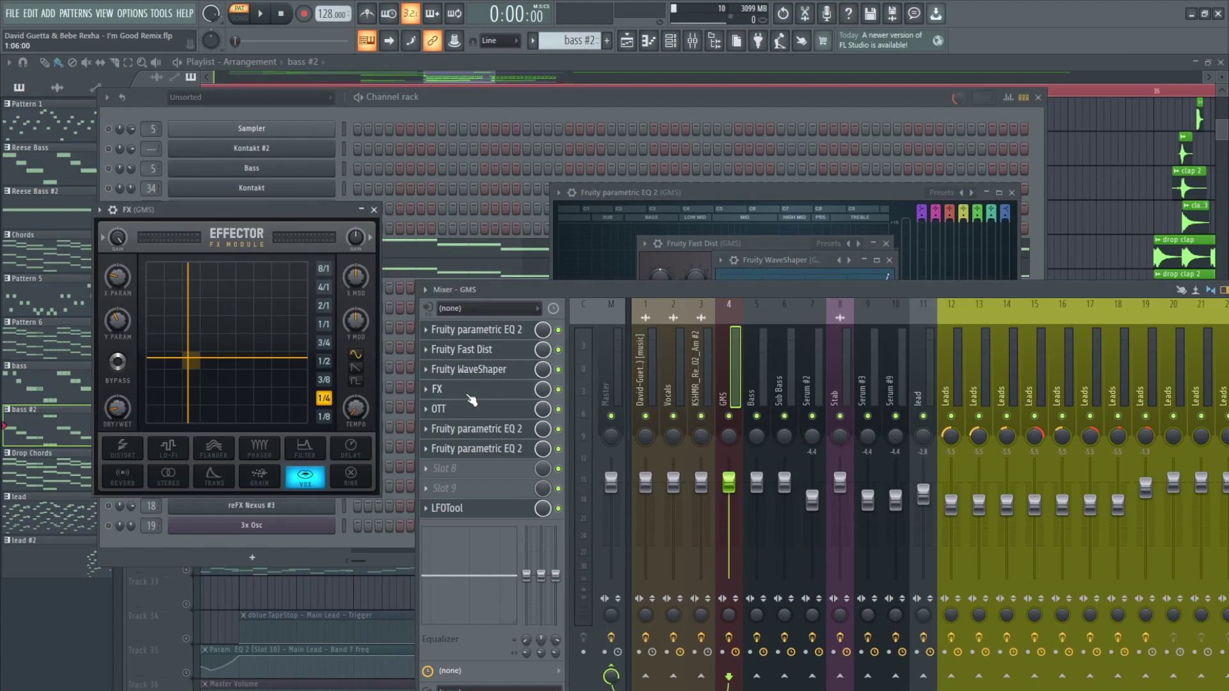
{"action": "left_click_drag", "start_coordinate": [184, 213], "coordinate": [690, 286]}
{"action": "left_click", "coordinate": [473, 416]}
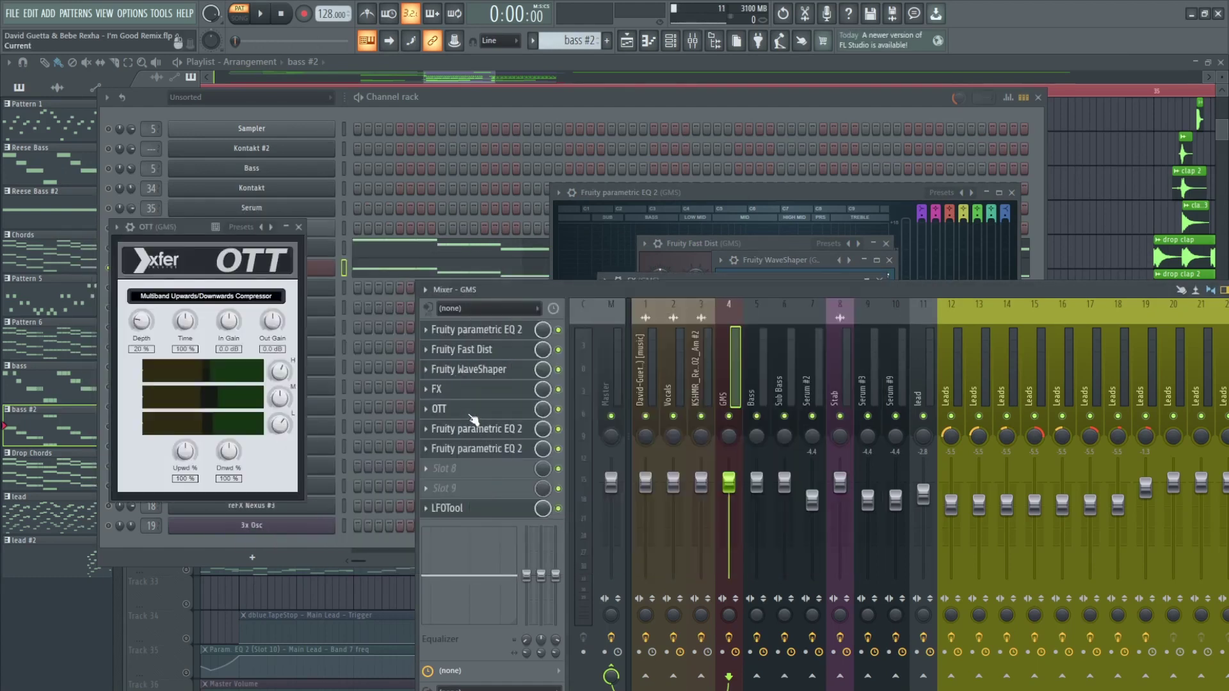
{"action": "left_click_drag", "start_coordinate": [183, 227], "coordinate": [728, 275]}
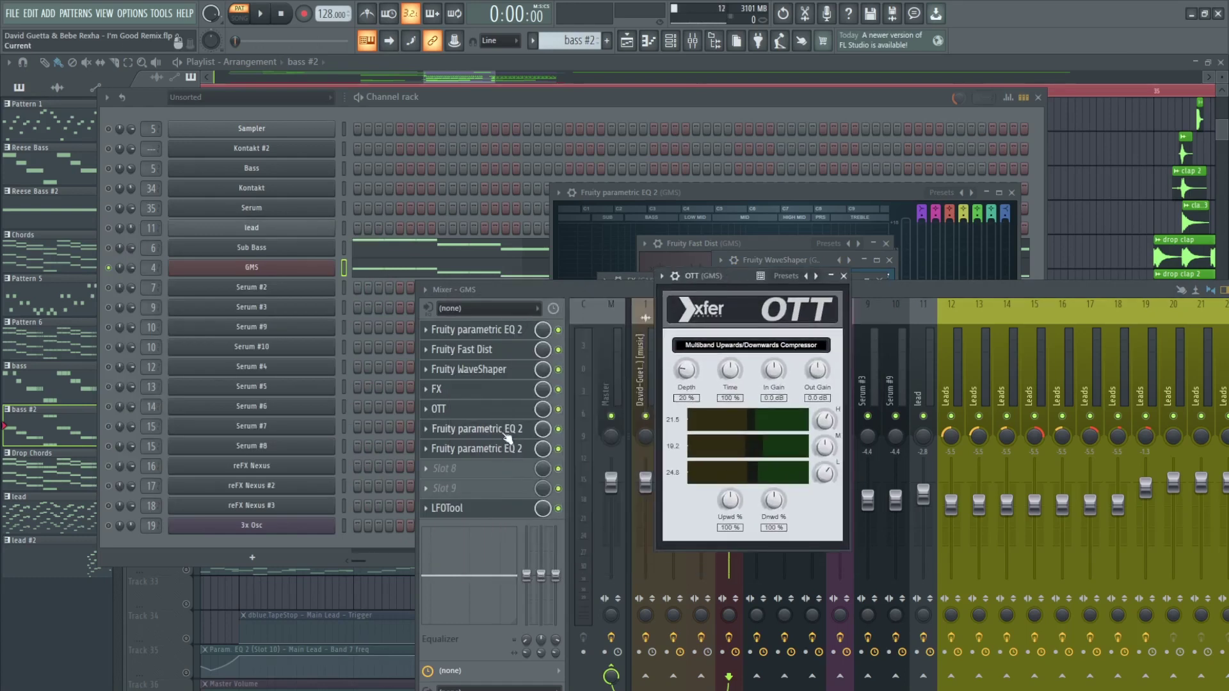
View the last two Fruity parametric EQ 2 instances and LFOTool on the GMS mixer track, and close LFOTool
{"action": "left_click", "coordinate": [506, 433]}
{"action": "left_click", "coordinate": [709, 293]}
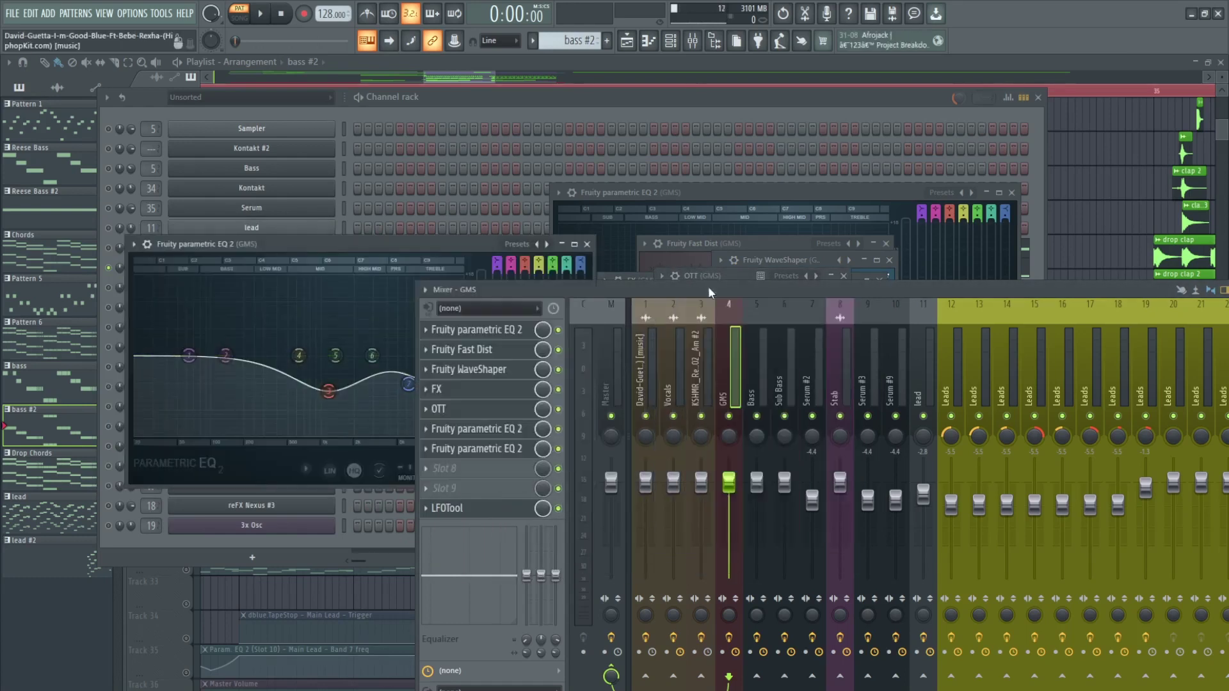
{"action": "left_click", "coordinate": [495, 452]}
{"action": "left_click_drag", "start_coordinate": [250, 137], "coordinate": [660, 242]}
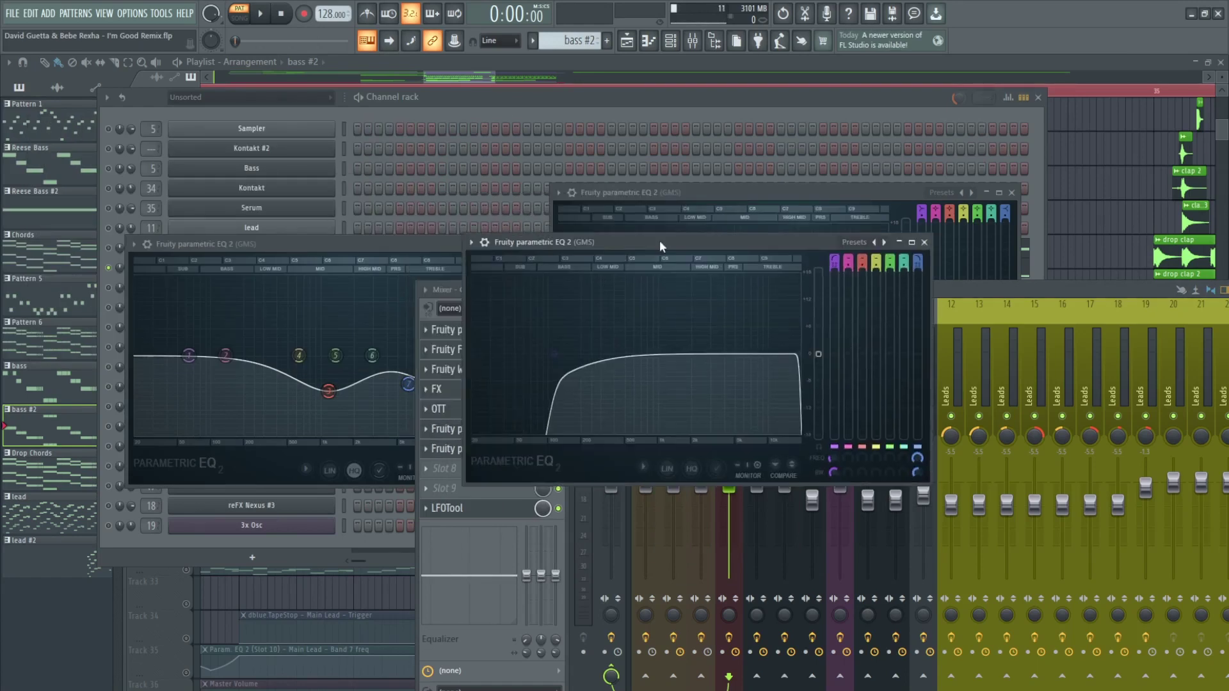
{"action": "left_click", "coordinate": [450, 510]}
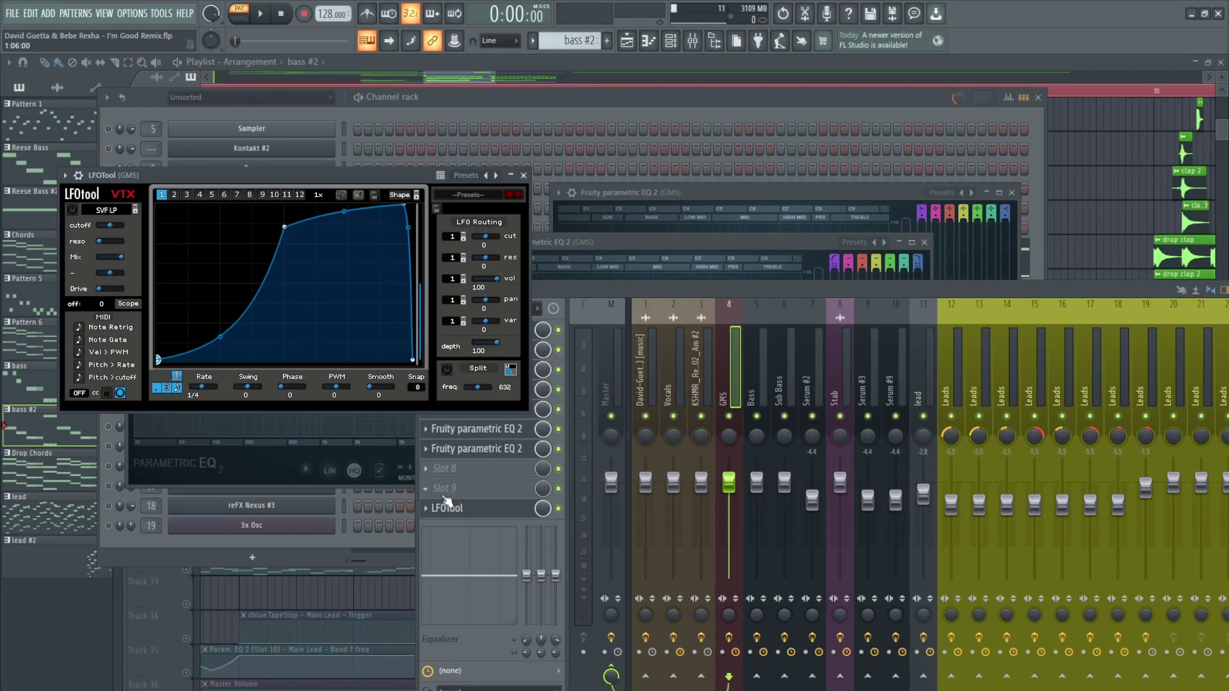
{"action": "left_click", "coordinate": [523, 176]}
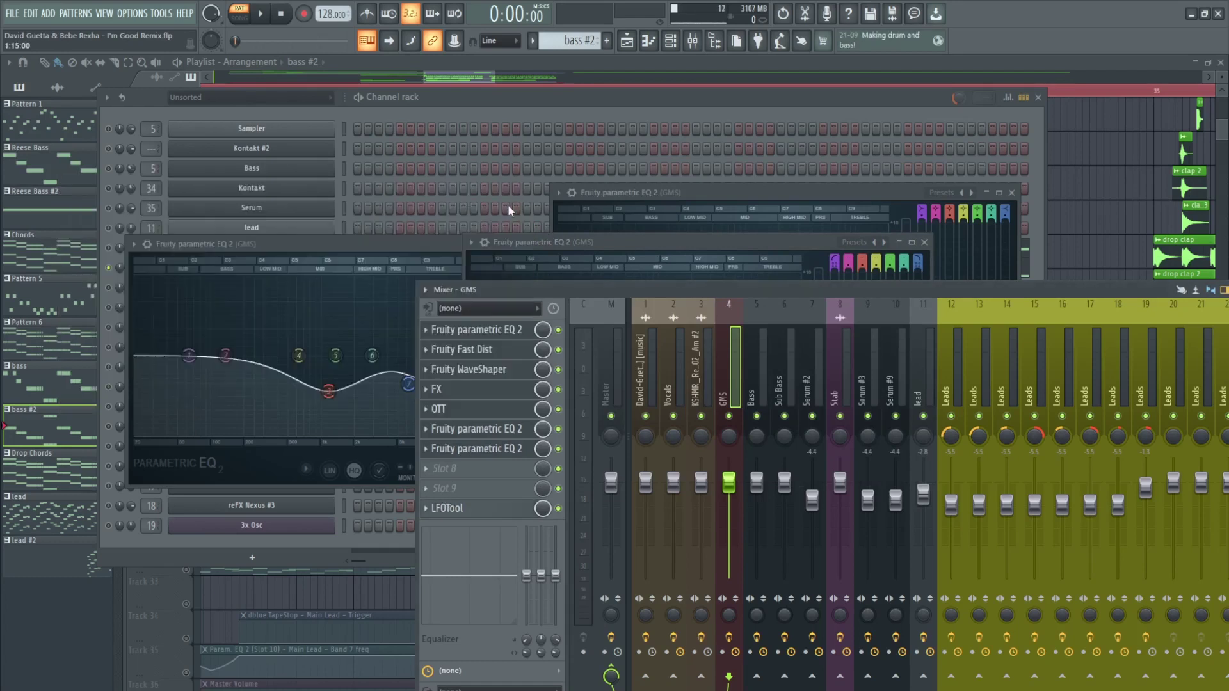
Bring the channel rack to the front, play the bass #2 pattern, and return to the playlist around the drop
{"action": "left_click", "coordinate": [435, 112]}
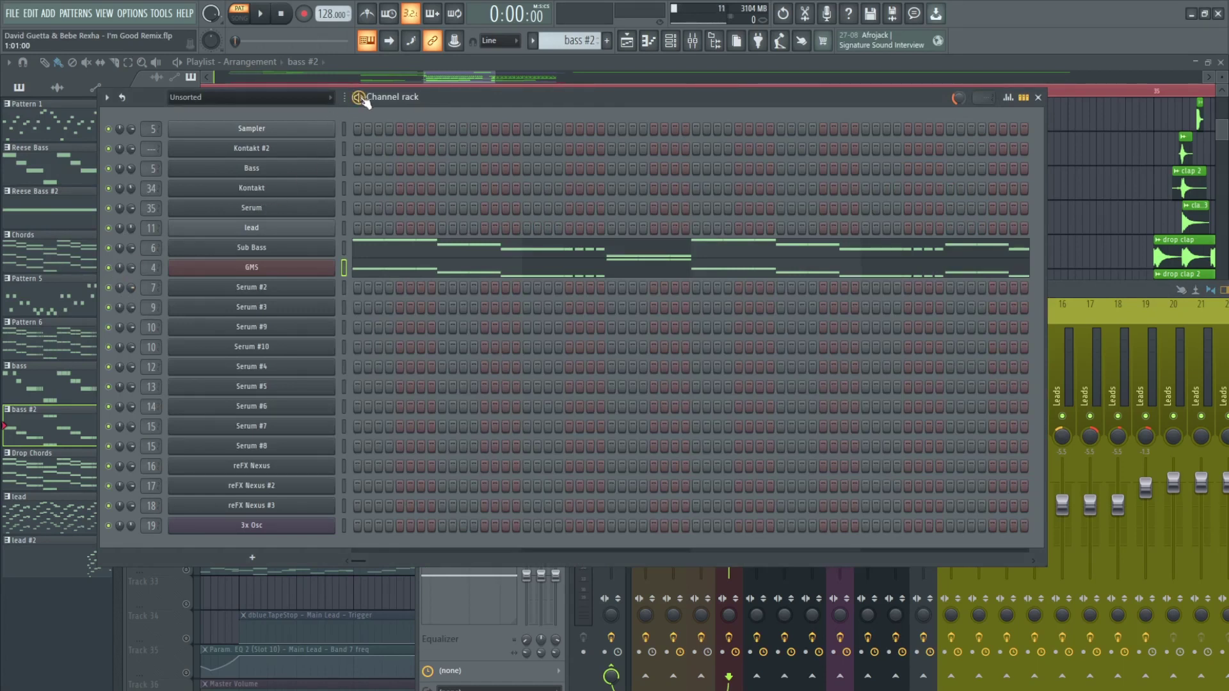
{"action": "key", "text": "space"}
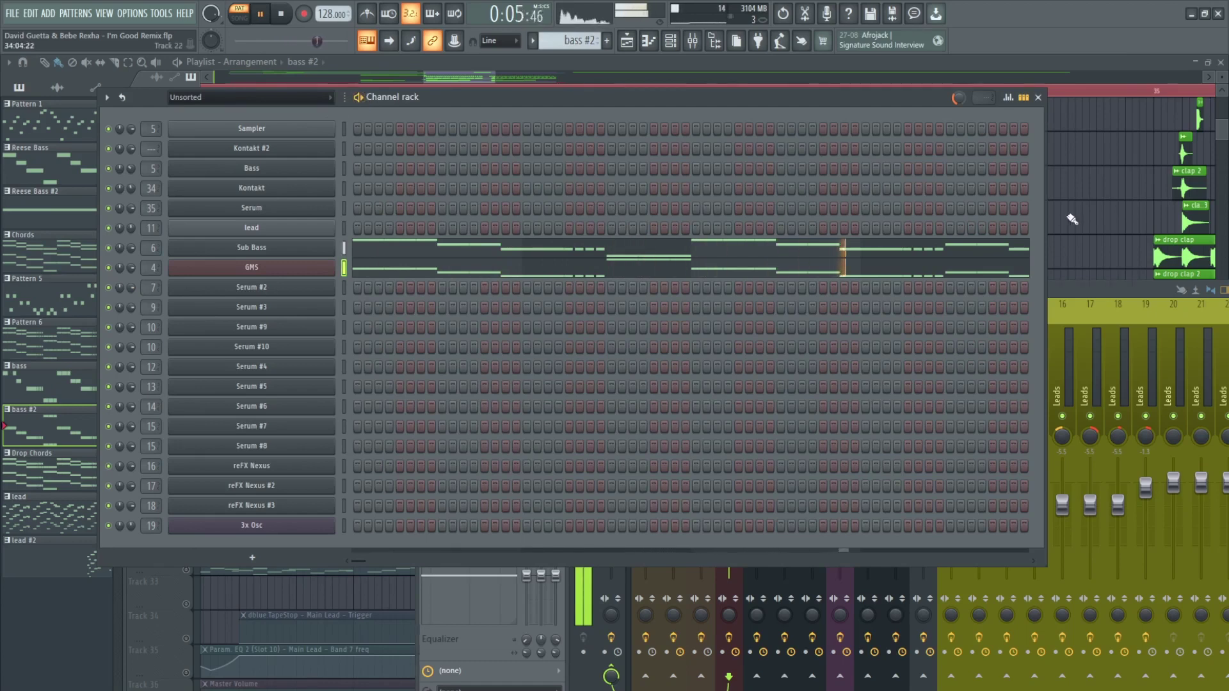
{"action": "key", "text": "F6"}
{"action": "scroll", "coordinate": [491, 96], "scroll_direction": "down", "scroll_amount": 2}
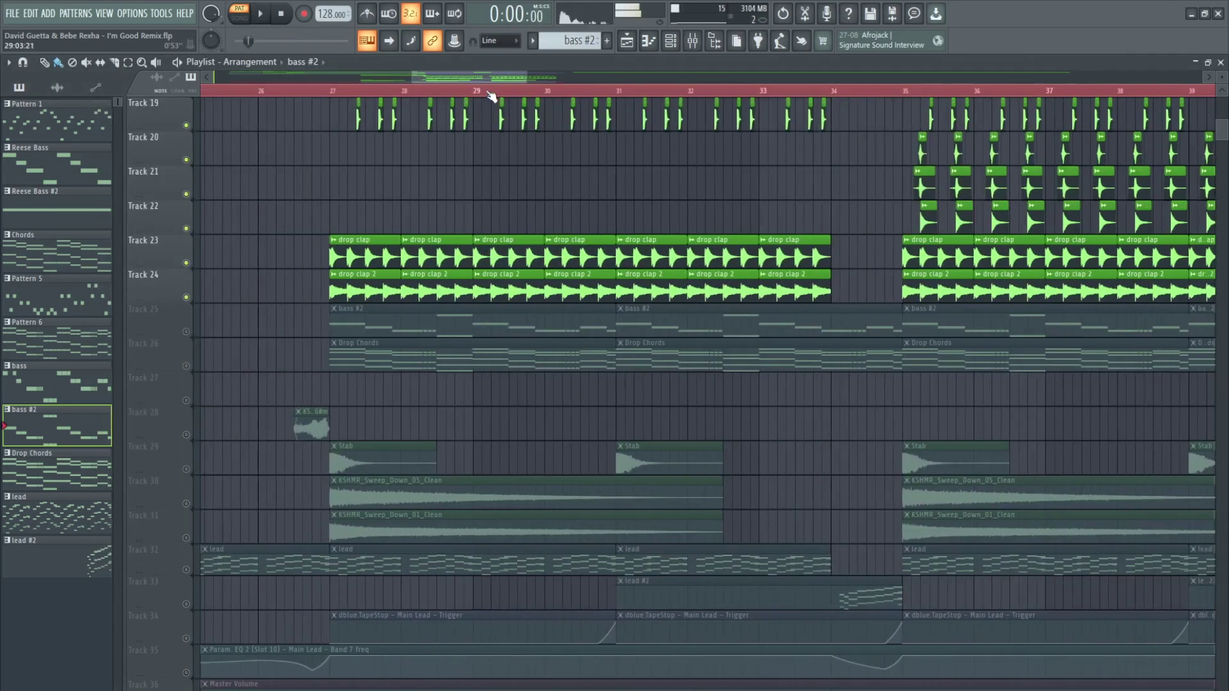
Unmute playlist tracks 25 and 26, and open the Drop Chords pattern's Serum #2 notes in the piano roll
{"action": "left_click", "coordinate": [186, 332]}
{"action": "left_click", "coordinate": [186, 366]}
{"action": "double_click", "coordinate": [376, 362]}
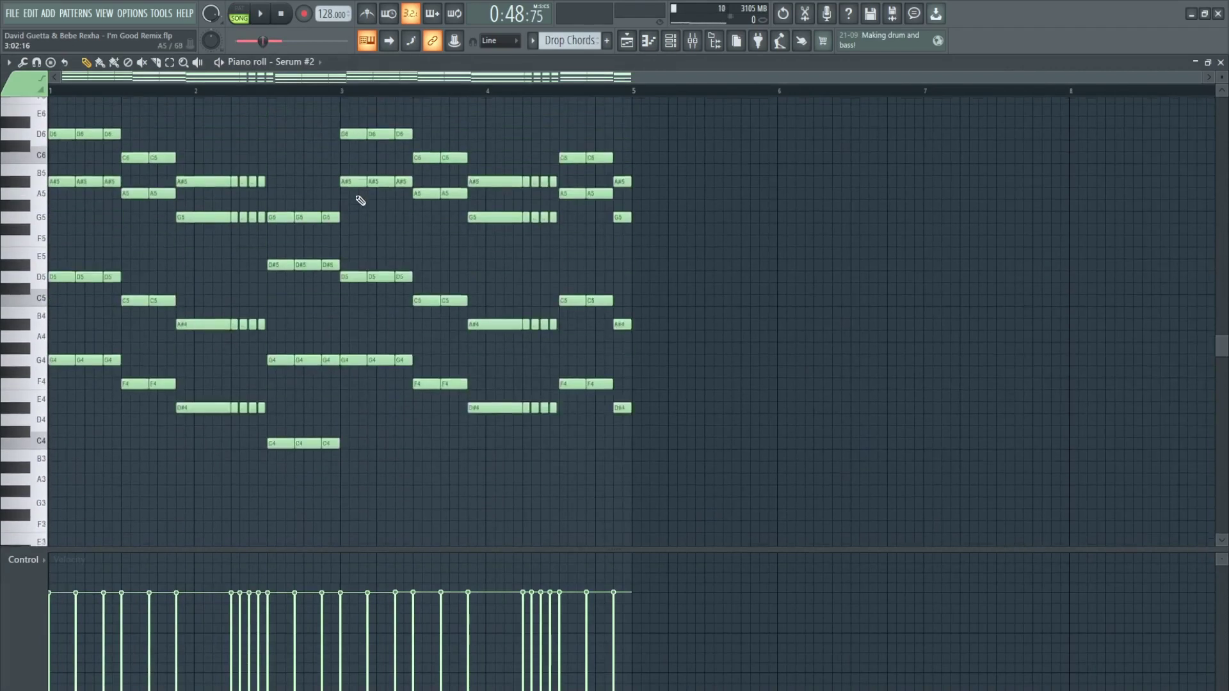
{"action": "scroll", "coordinate": [345, 179], "scroll_direction": "up", "scroll_amount": 2}
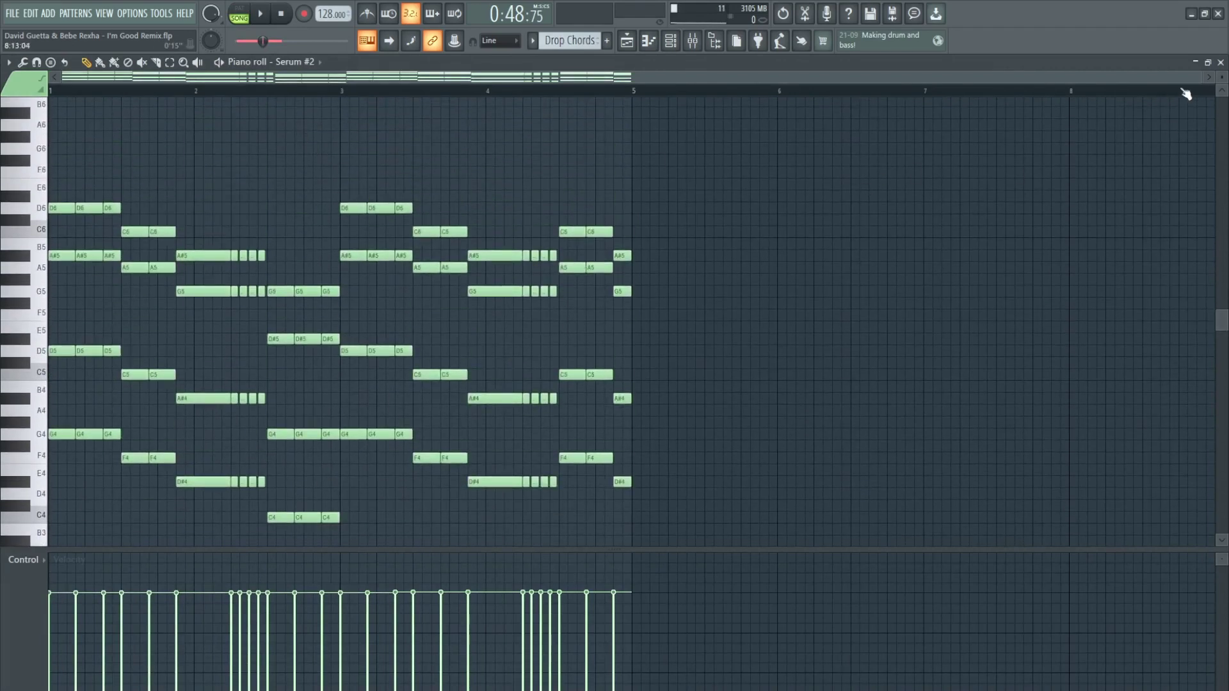
{"action": "left_click_drag", "start_coordinate": [1201, 77], "coordinate": [771, 66]}
{"action": "scroll", "coordinate": [659, 91], "scroll_direction": "down", "scroll_amount": 1}
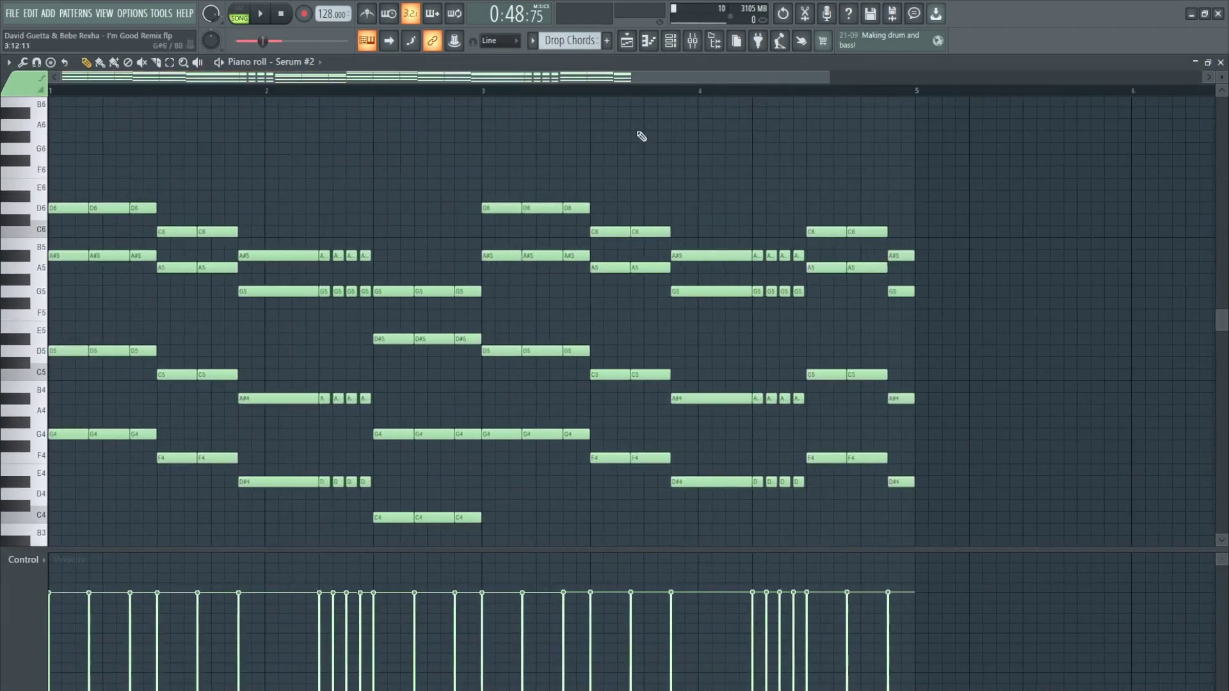
Play the Drop Chords pattern on its own, show its Serum layers in the channel rack, and stop playback
{"action": "scroll", "coordinate": [645, 136], "scroll_direction": "down", "scroll_amount": 1}
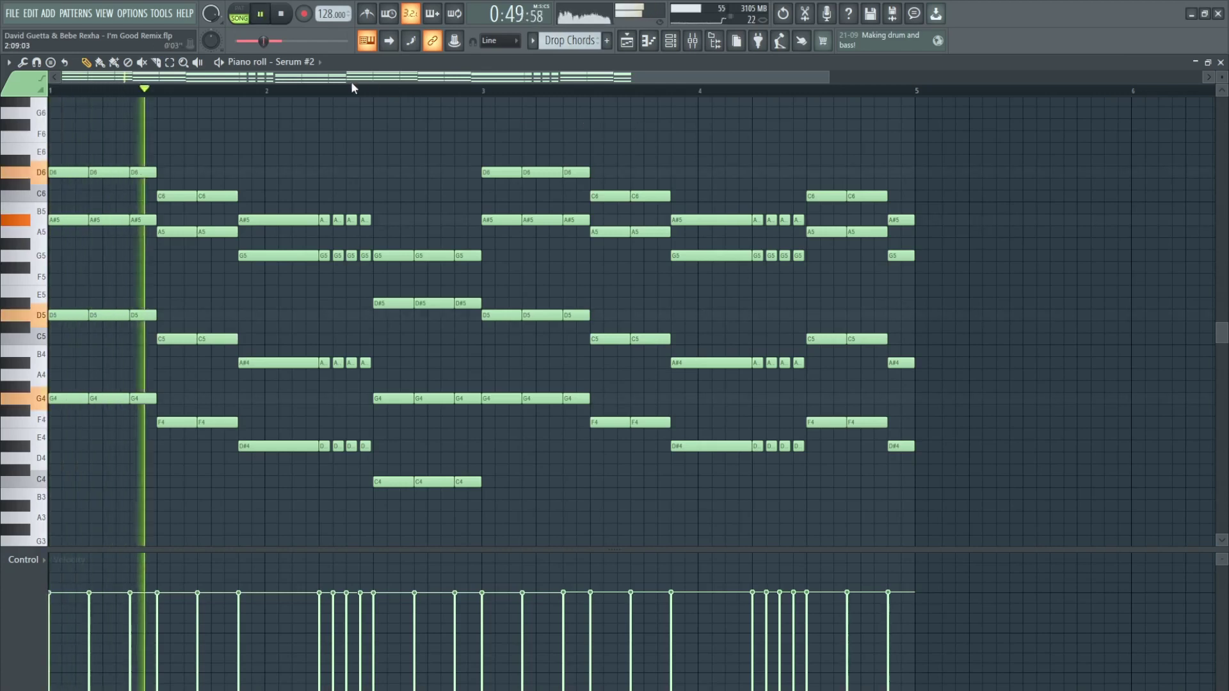
{"action": "left_click", "coordinate": [219, 61]}
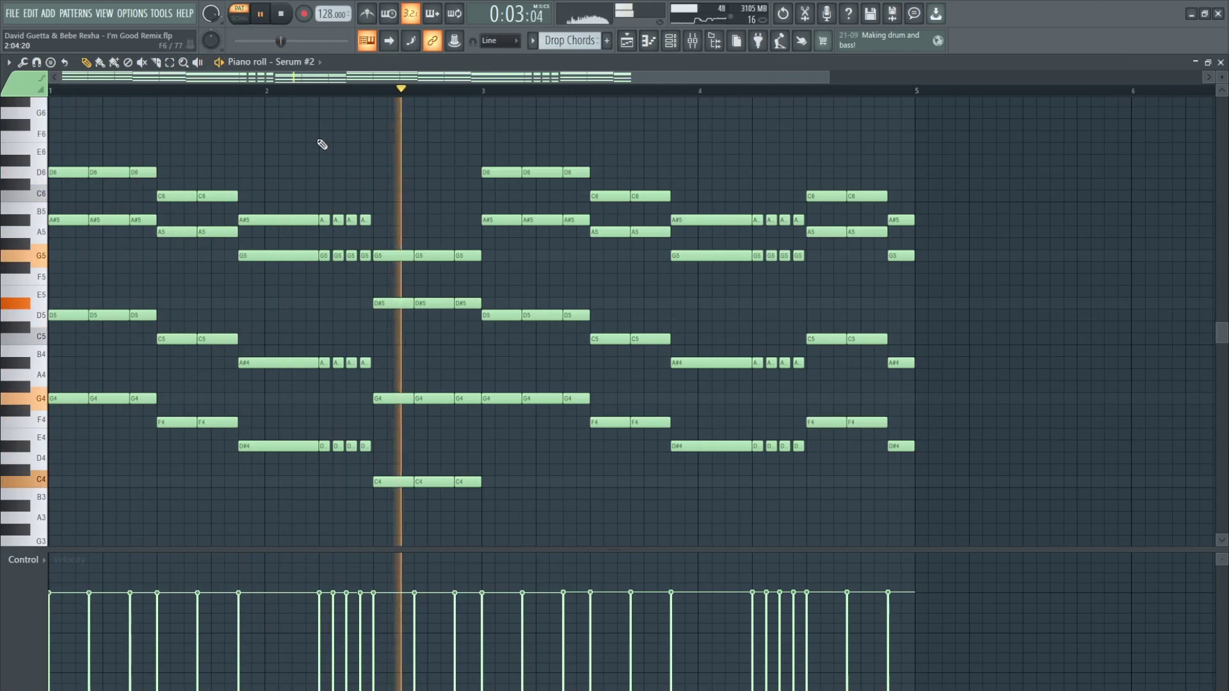
{"action": "scroll", "coordinate": [305, 95], "scroll_direction": "down", "scroll_amount": 2}
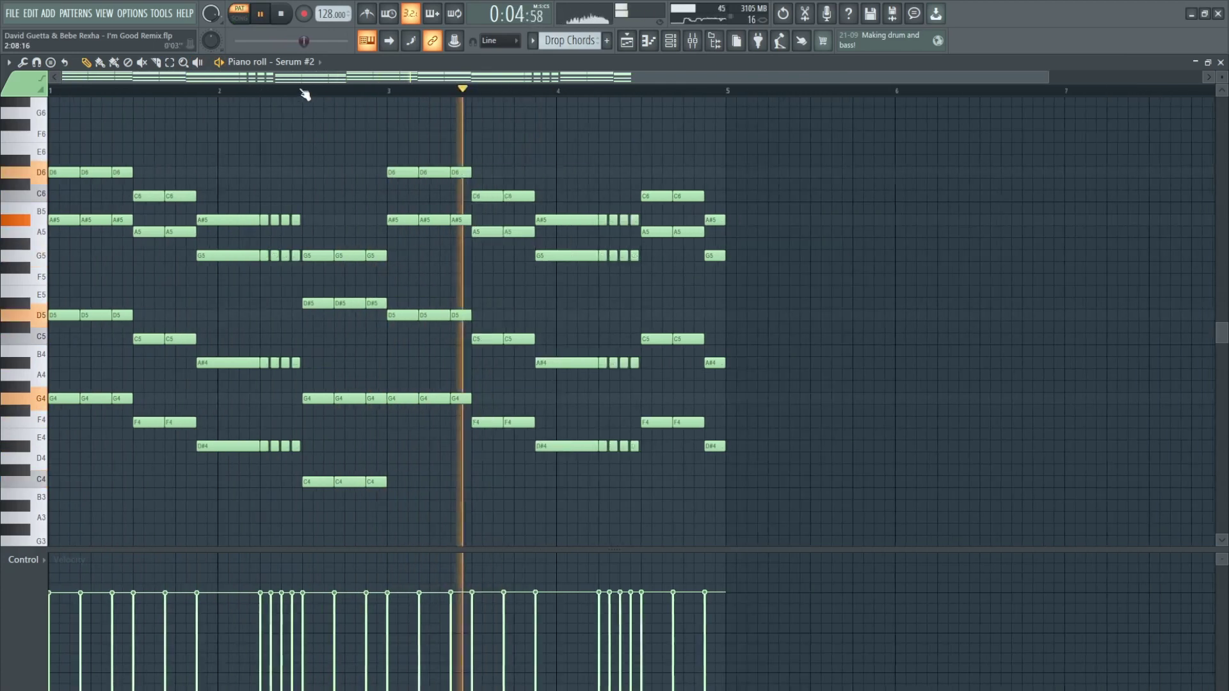
{"action": "left_click", "coordinate": [716, 43]}
{"action": "key", "text": "space"}
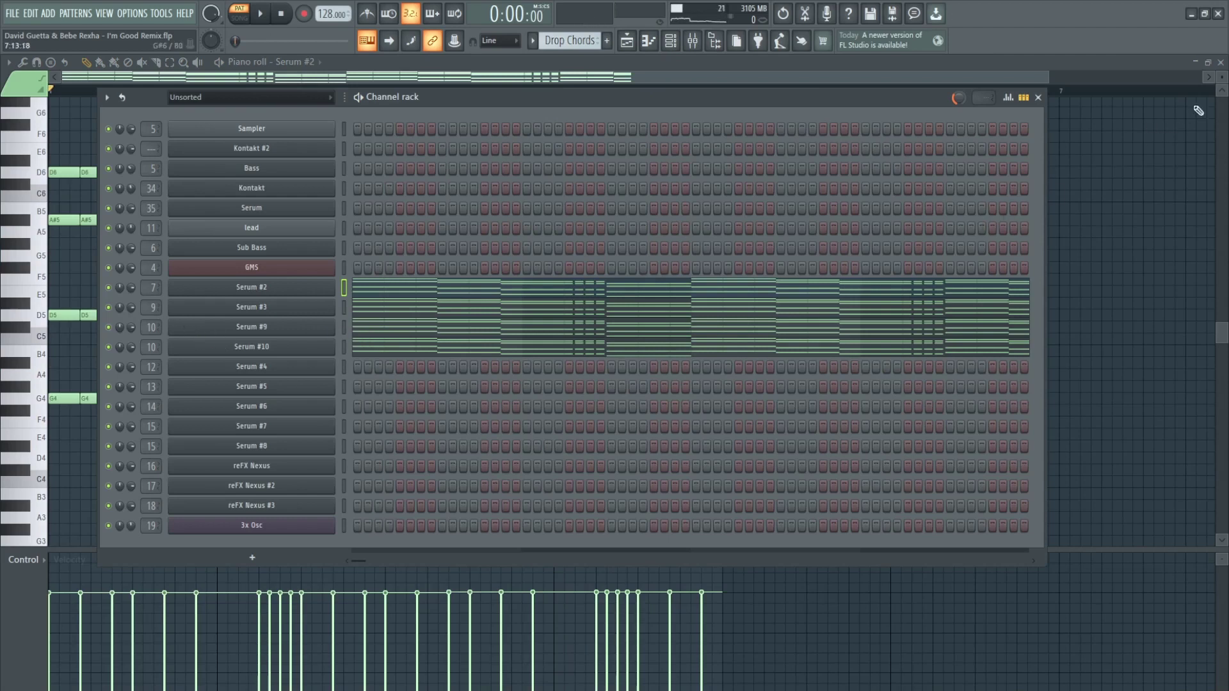
Close the piano roll and unmute playlist tracks 29, 30 and 31 with the stab and sweep-down clips
{"action": "left_click", "coordinate": [1221, 63]}
{"action": "key", "text": "F6"}
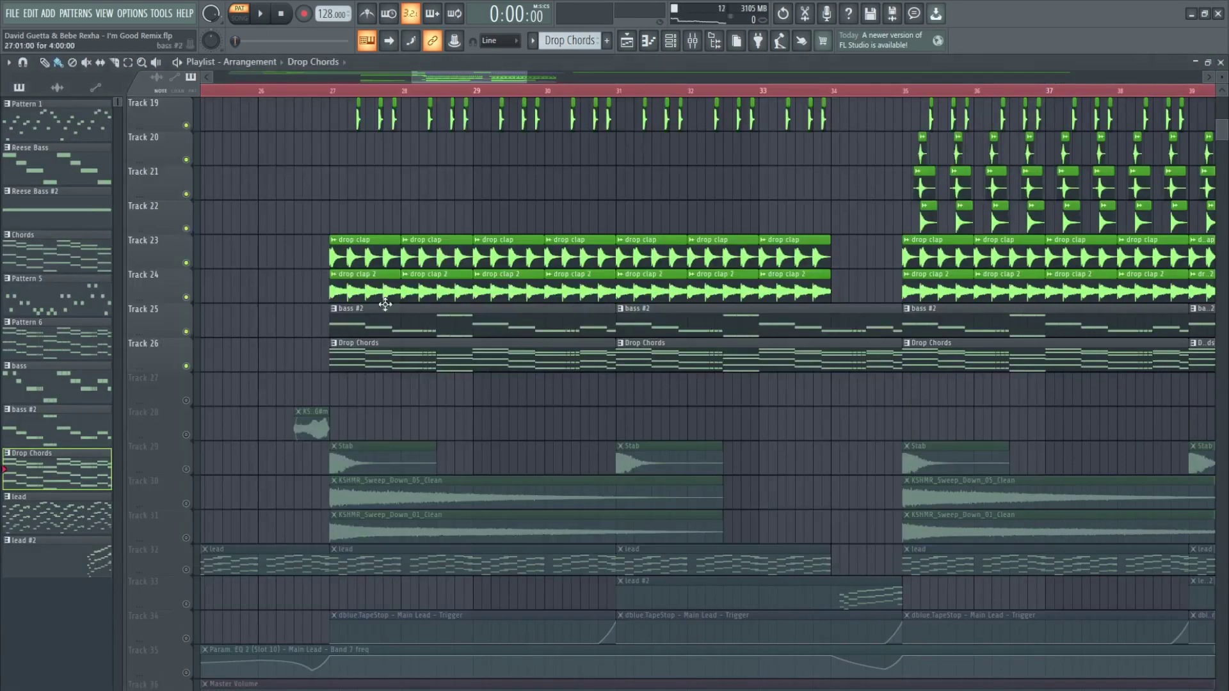
{"action": "scroll", "coordinate": [311, 248], "scroll_direction": "down", "scroll_amount": 5}
{"action": "left_click", "coordinate": [186, 297]}
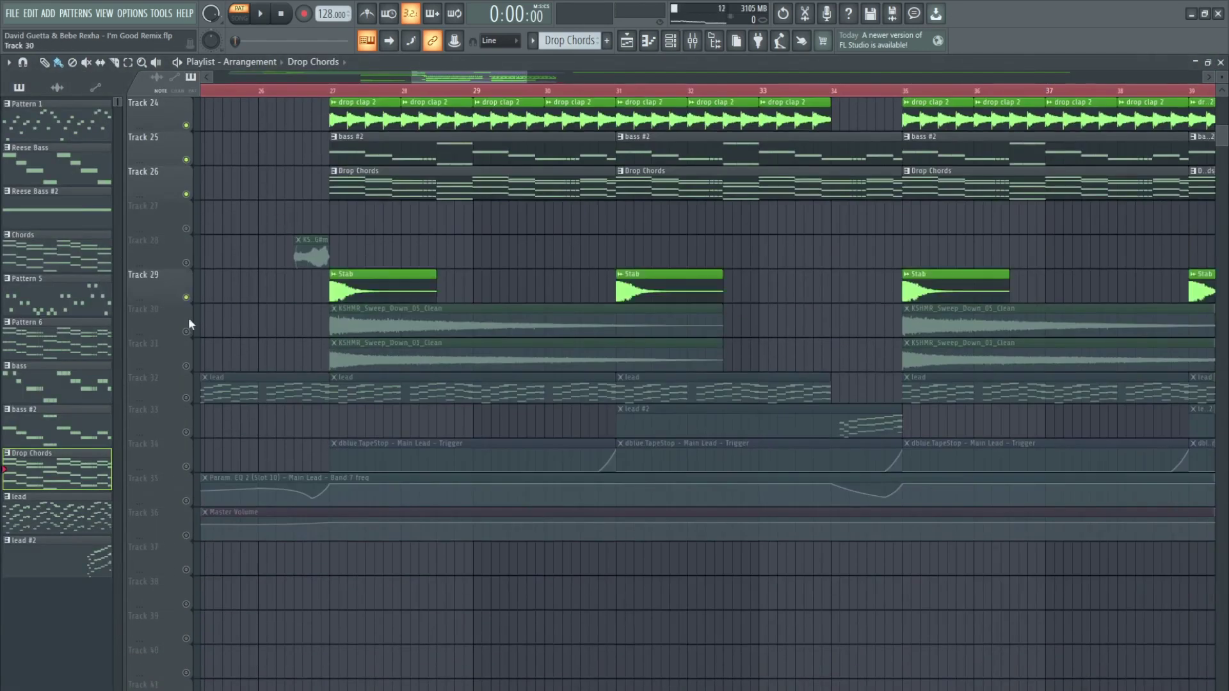
{"action": "left_click", "coordinate": [186, 332]}
{"action": "left_click", "coordinate": [185, 366]}
{"action": "scroll", "coordinate": [334, 102], "scroll_direction": "down", "scroll_amount": 3}
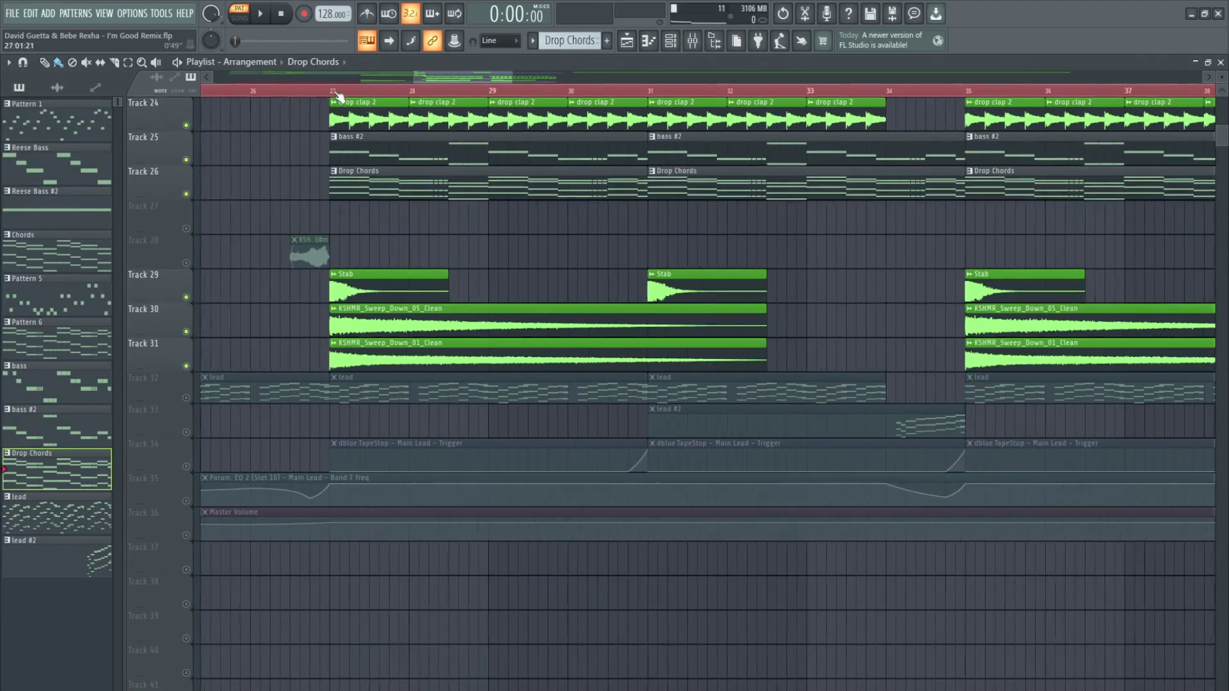
{"action": "left_click", "coordinate": [424, 390]}
{"action": "double_click", "coordinate": [425, 390]}
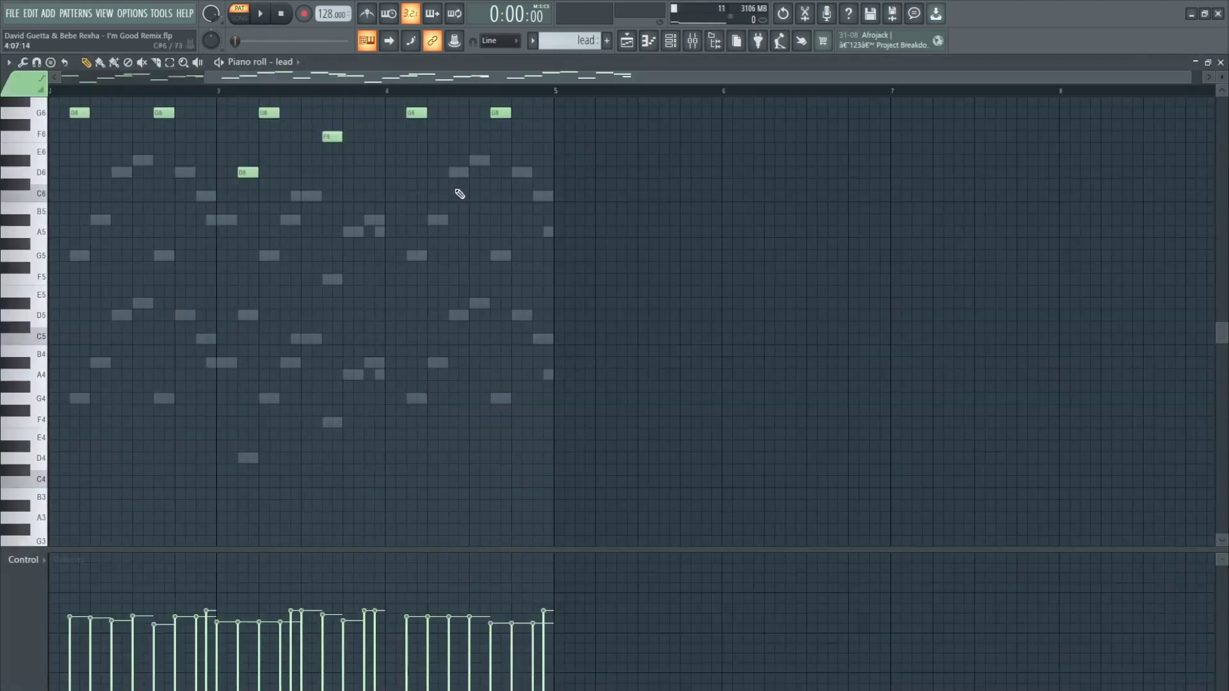
{"action": "left_click", "coordinate": [1221, 63]}
Switch playback to song mode and unmute playlist tracks 32 to 36 with the lead patterns and automation clips
{"action": "right_click", "coordinate": [1061, 289]}
{"action": "key", "text": "l"}
{"action": "left_click", "coordinate": [186, 398]}
{"action": "left_click", "coordinate": [186, 432]}
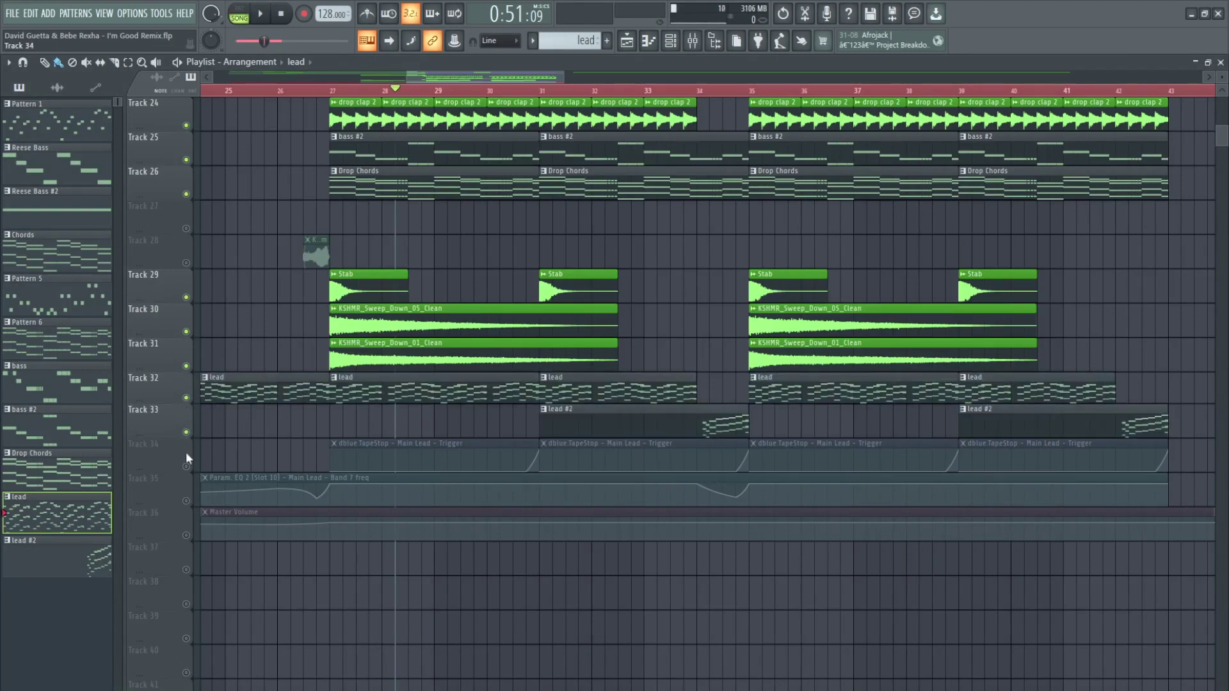
{"action": "left_click", "coordinate": [186, 466]}
{"action": "left_click", "coordinate": [186, 501]}
{"action": "left_click", "coordinate": [186, 535]}
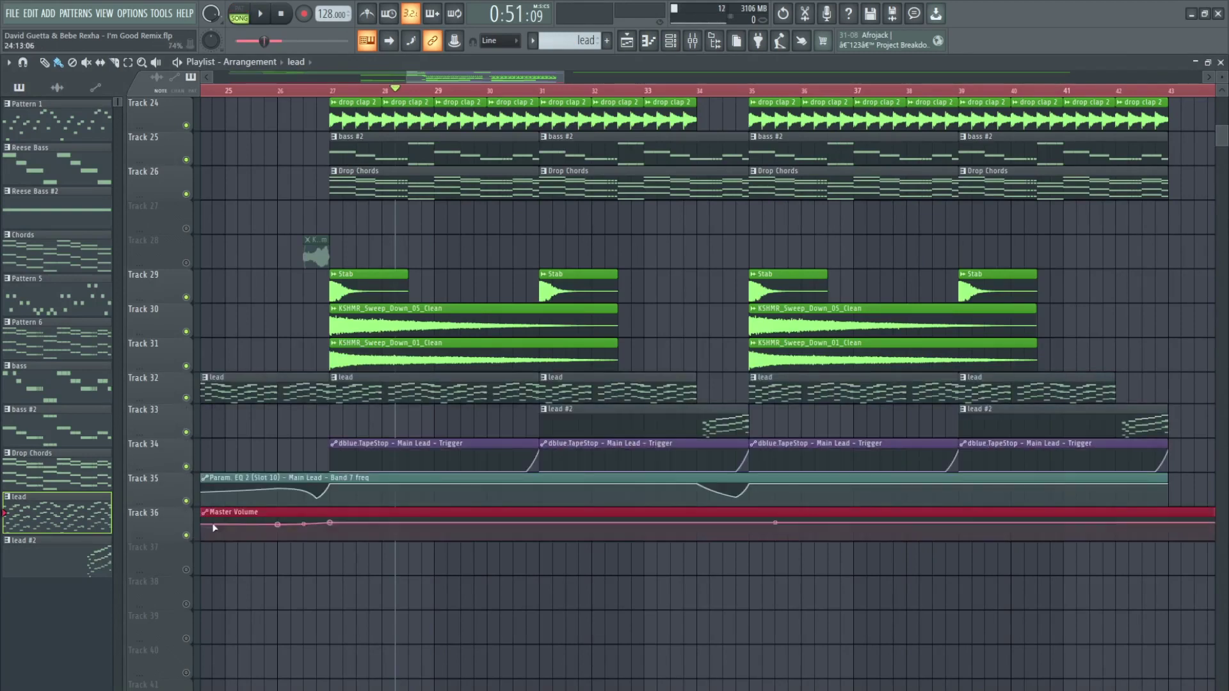
Play the lead pattern's notes from the piano roll, show its layered channels in the channel rack, and stop playback
{"action": "double_click", "coordinate": [397, 394]}
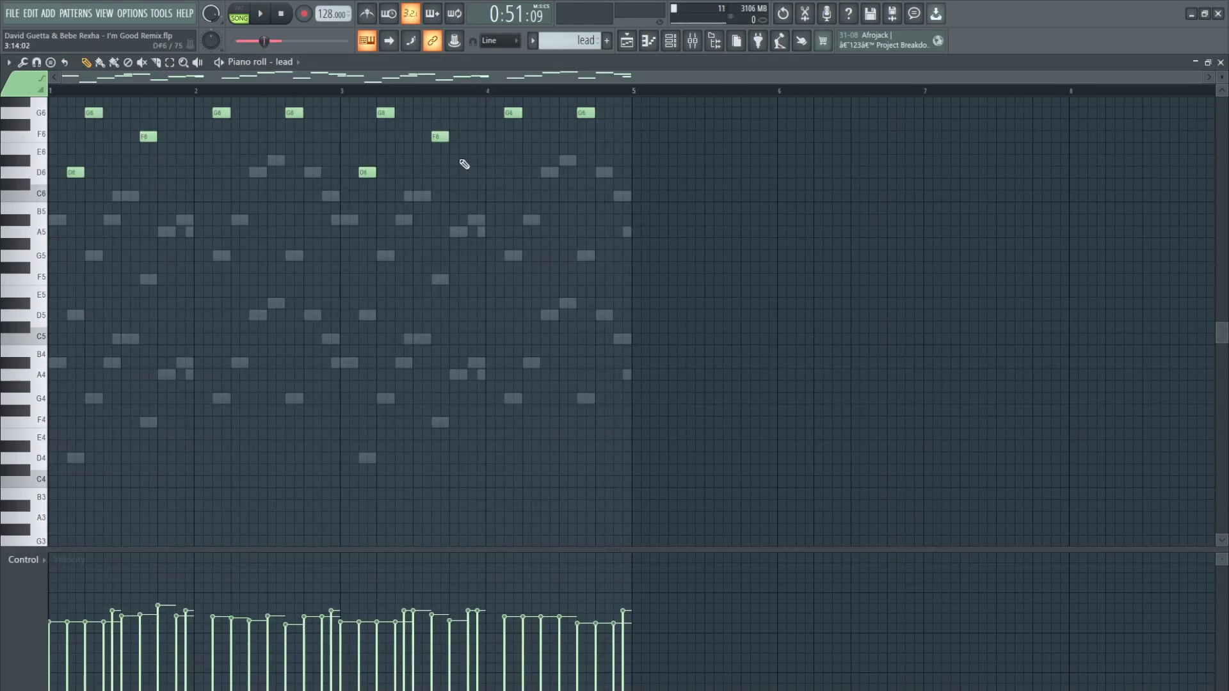
{"action": "scroll", "coordinate": [461, 163], "scroll_direction": "up", "scroll_amount": 3}
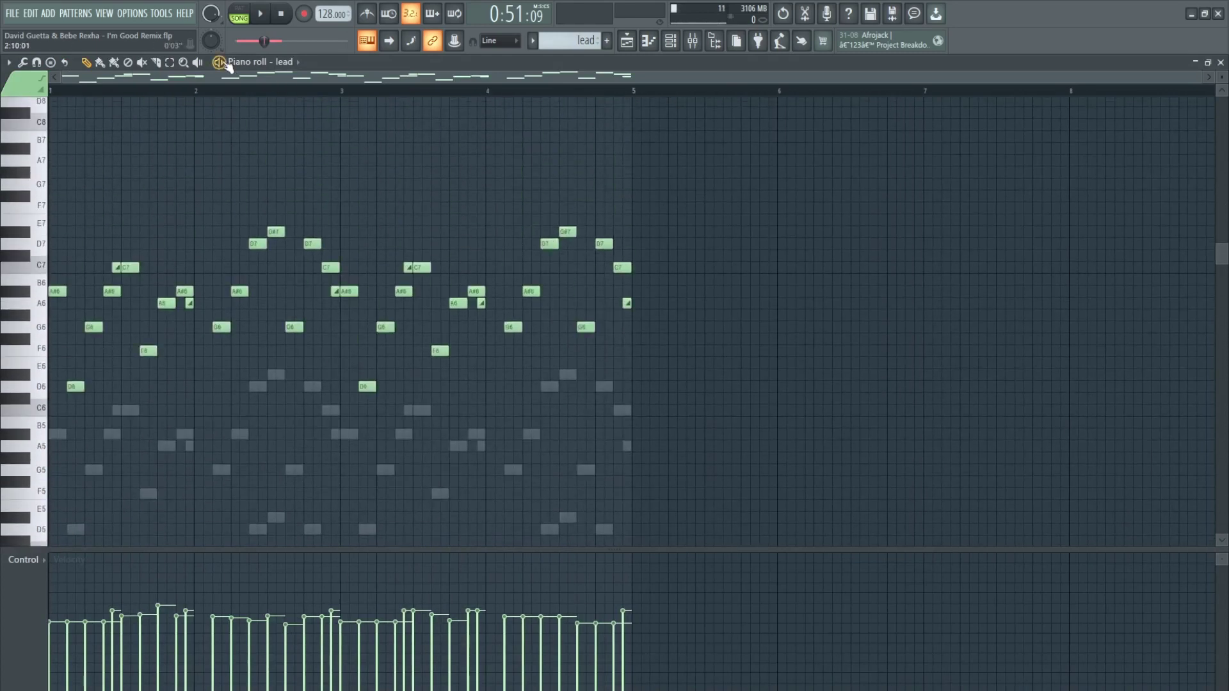
{"action": "left_click", "coordinate": [223, 63]}
{"action": "left_click", "coordinate": [670, 41]}
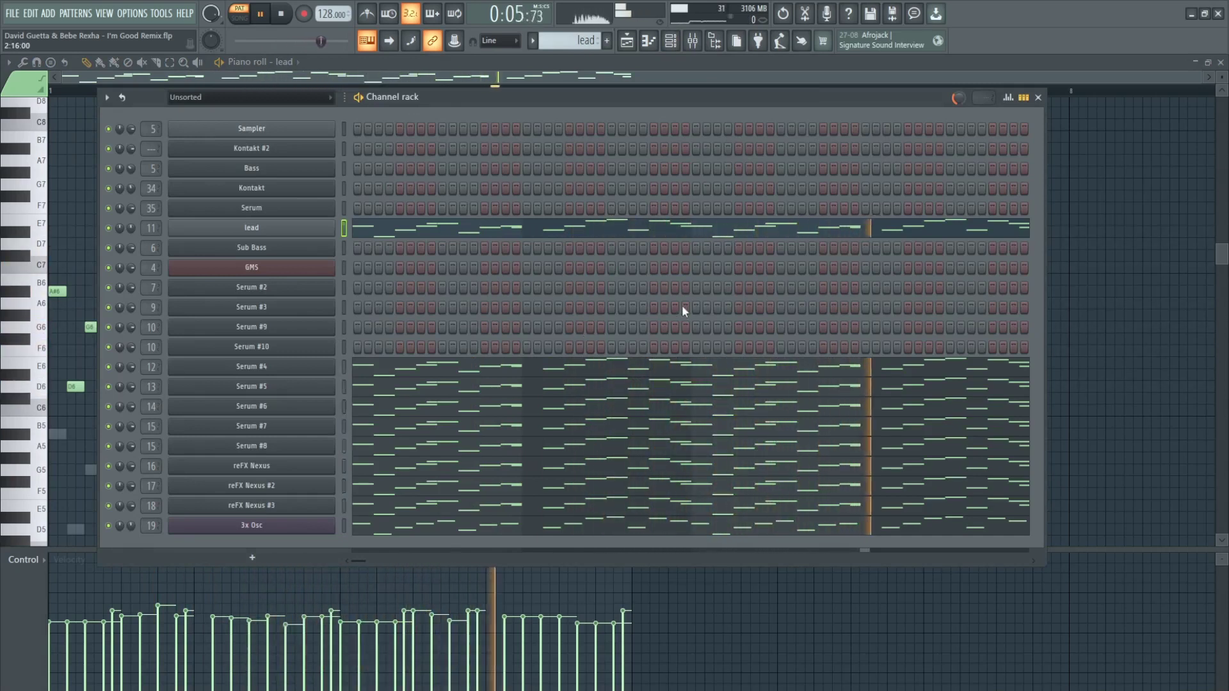
{"action": "key", "text": "space"}
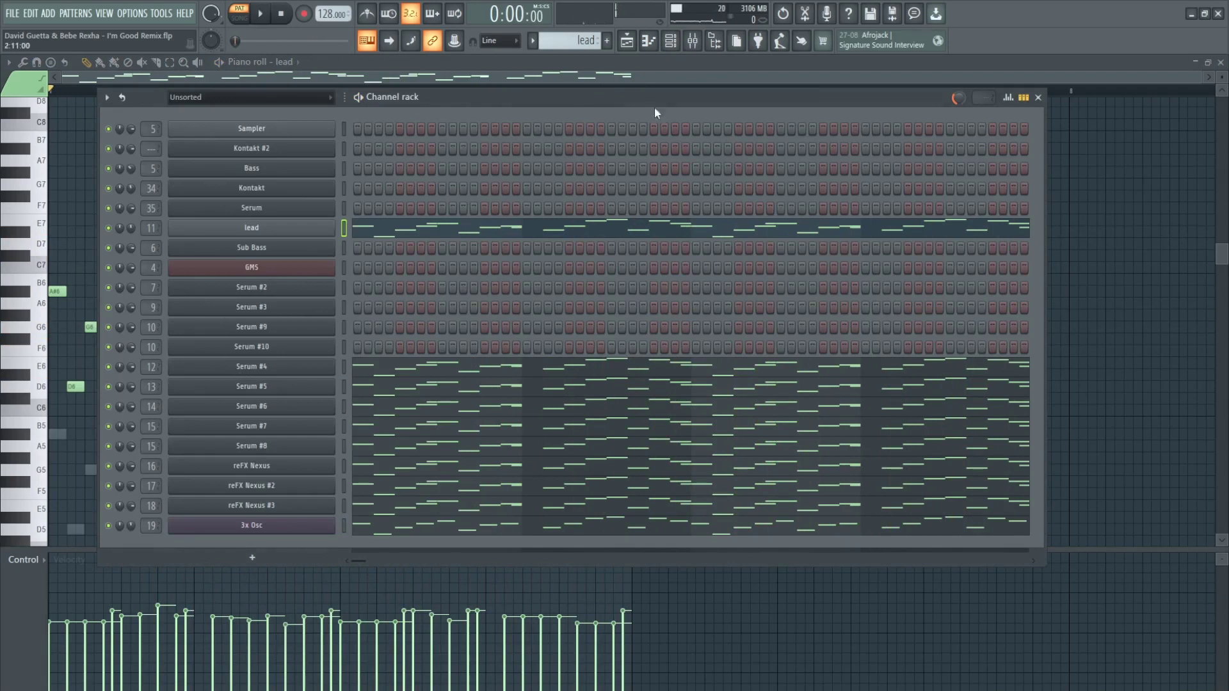
Show the Main Lead mixer track's effects and view its first Fruity parametric EQ 2 beside the effect slots
{"action": "left_click", "coordinate": [693, 42]}
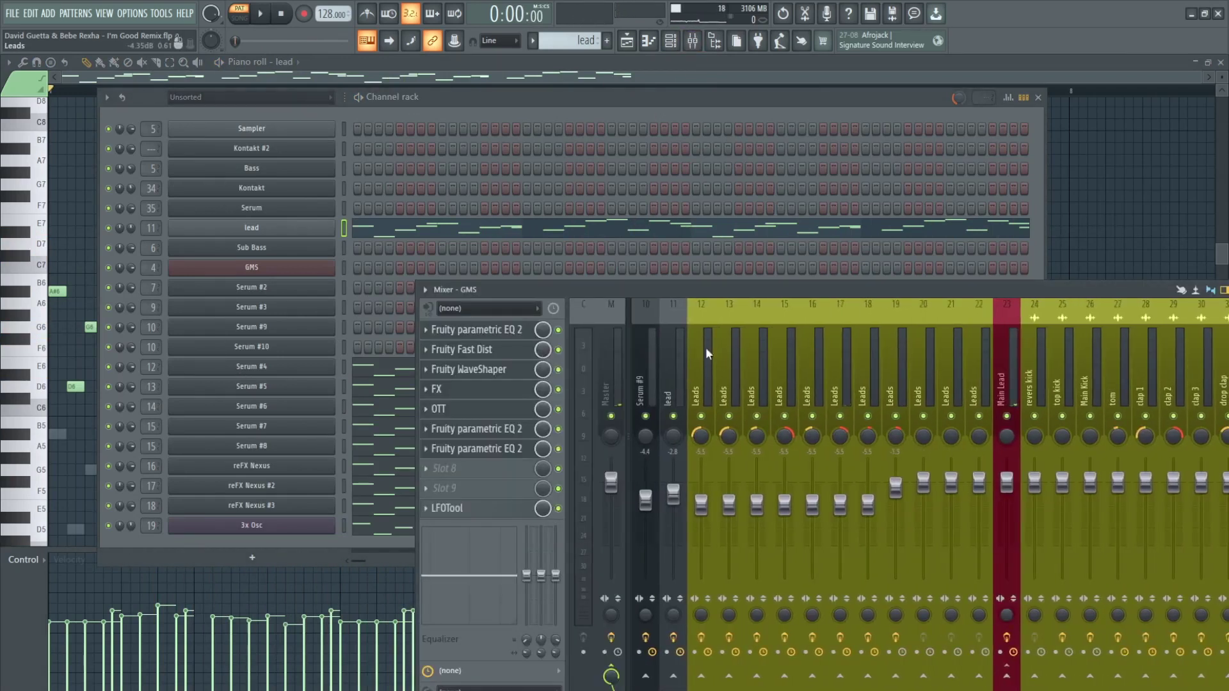
{"action": "left_click", "coordinate": [1002, 310]}
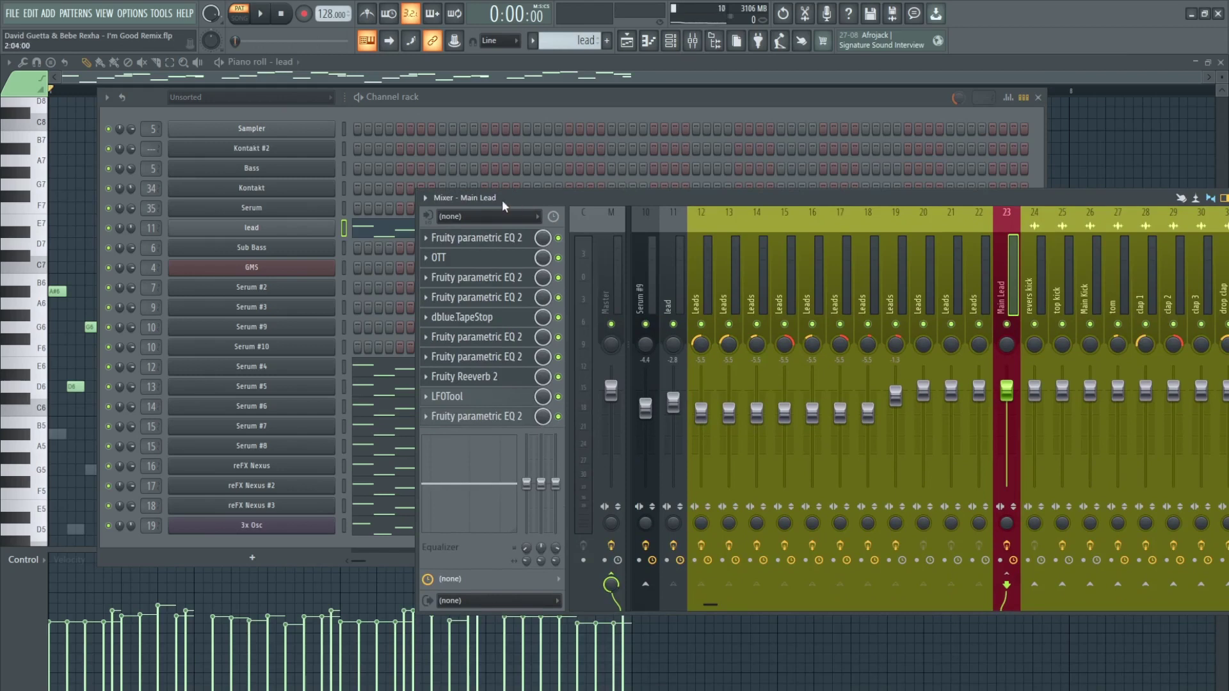
{"action": "left_click", "coordinate": [482, 241]}
{"action": "left_click_drag", "start_coordinate": [289, 161], "coordinate": [815, 199]}
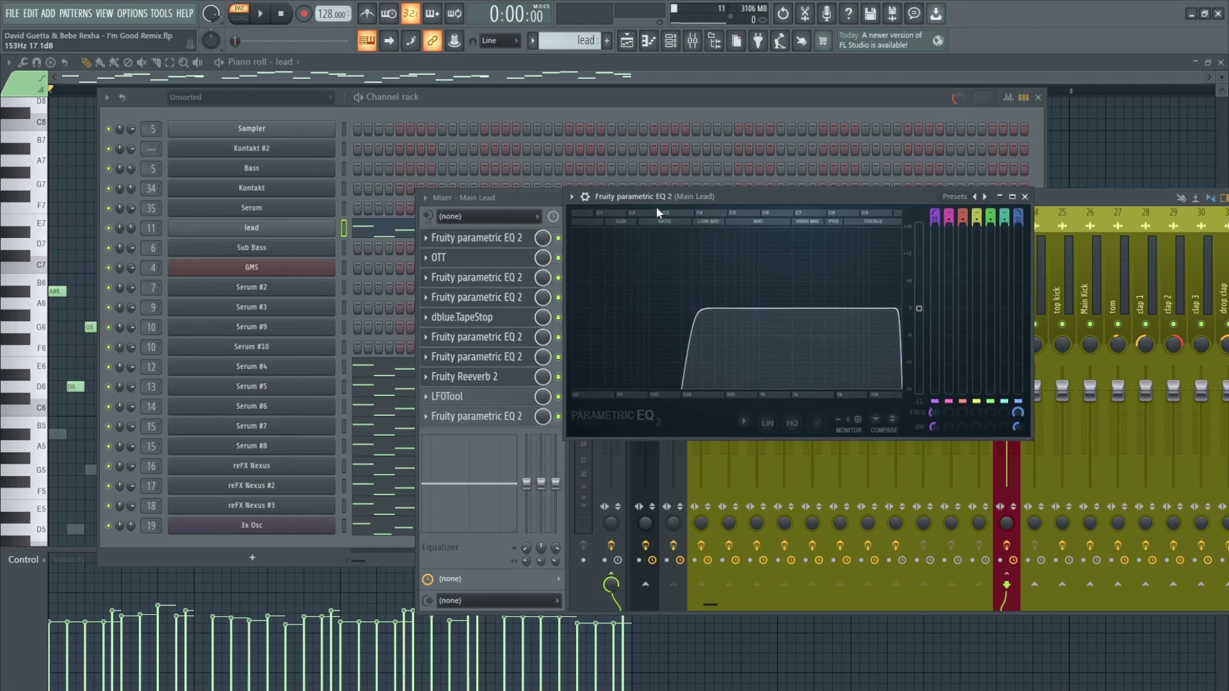
{"action": "left_click_drag", "start_coordinate": [652, 201], "coordinate": [714, 210]}
View OTT and the second and third Fruity parametric EQ 2 on the Main Lead track, placing each beside the effect slots
{"action": "left_click", "coordinate": [468, 259]}
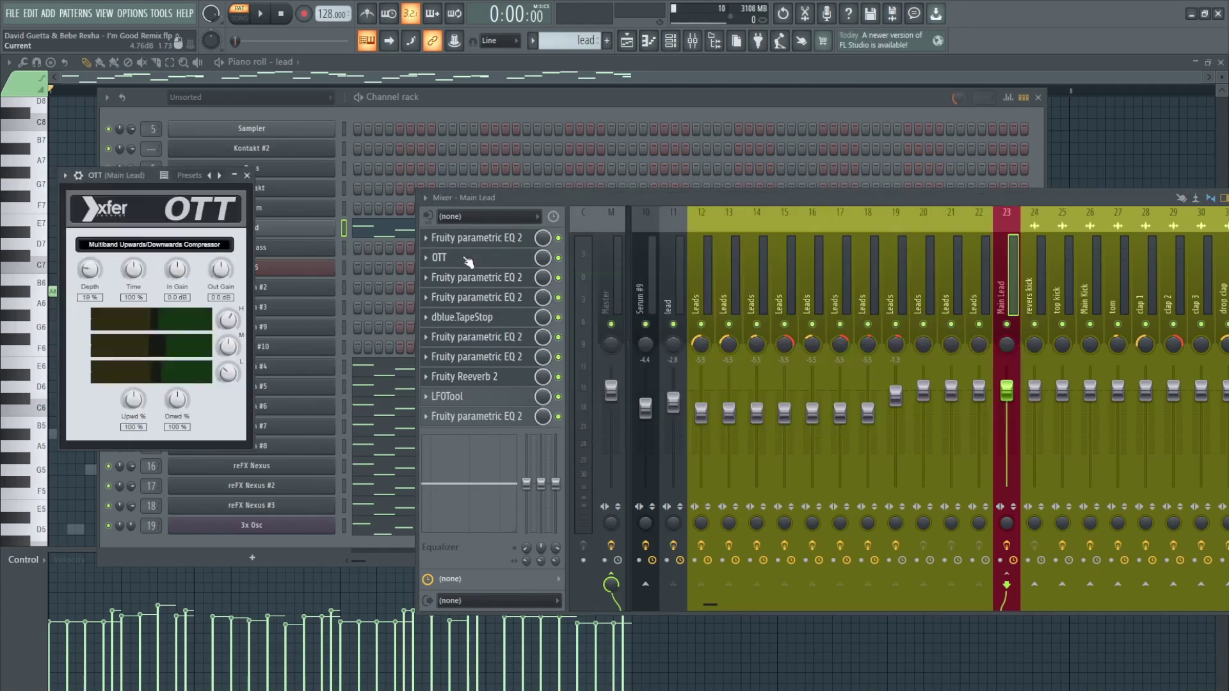
{"action": "left_click_drag", "start_coordinate": [113, 190], "coordinate": [741, 277]}
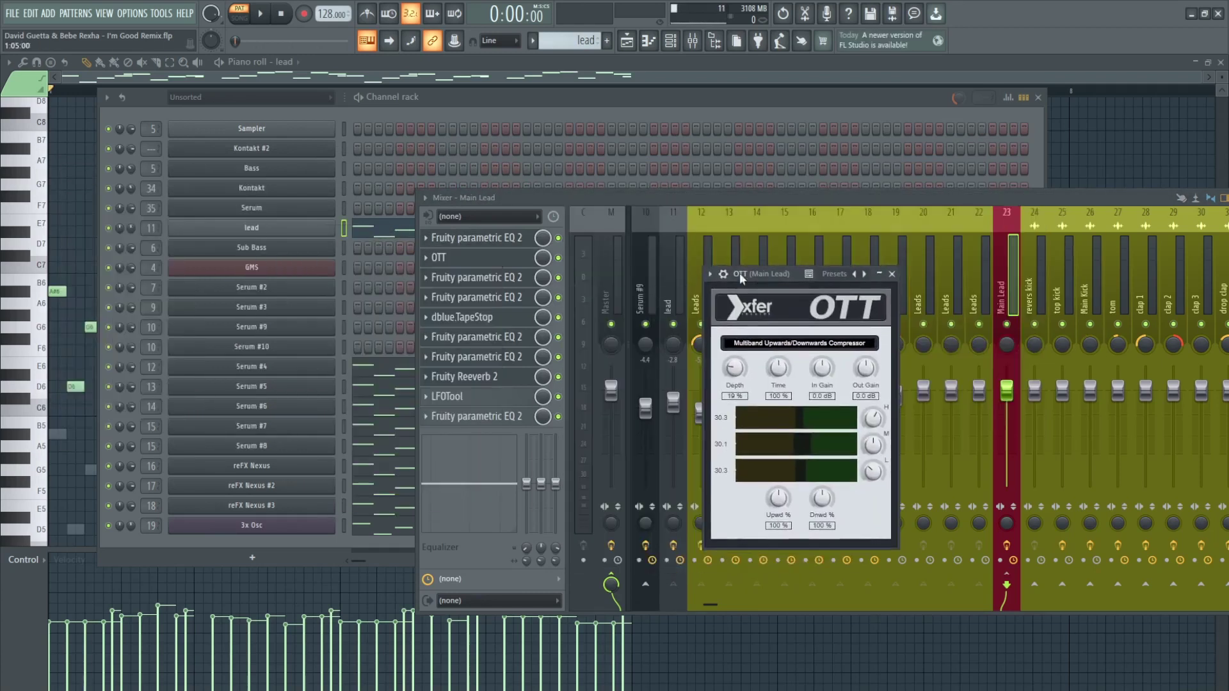
{"action": "left_click", "coordinate": [486, 286]}
{"action": "left_click_drag", "start_coordinate": [274, 202], "coordinate": [781, 238]}
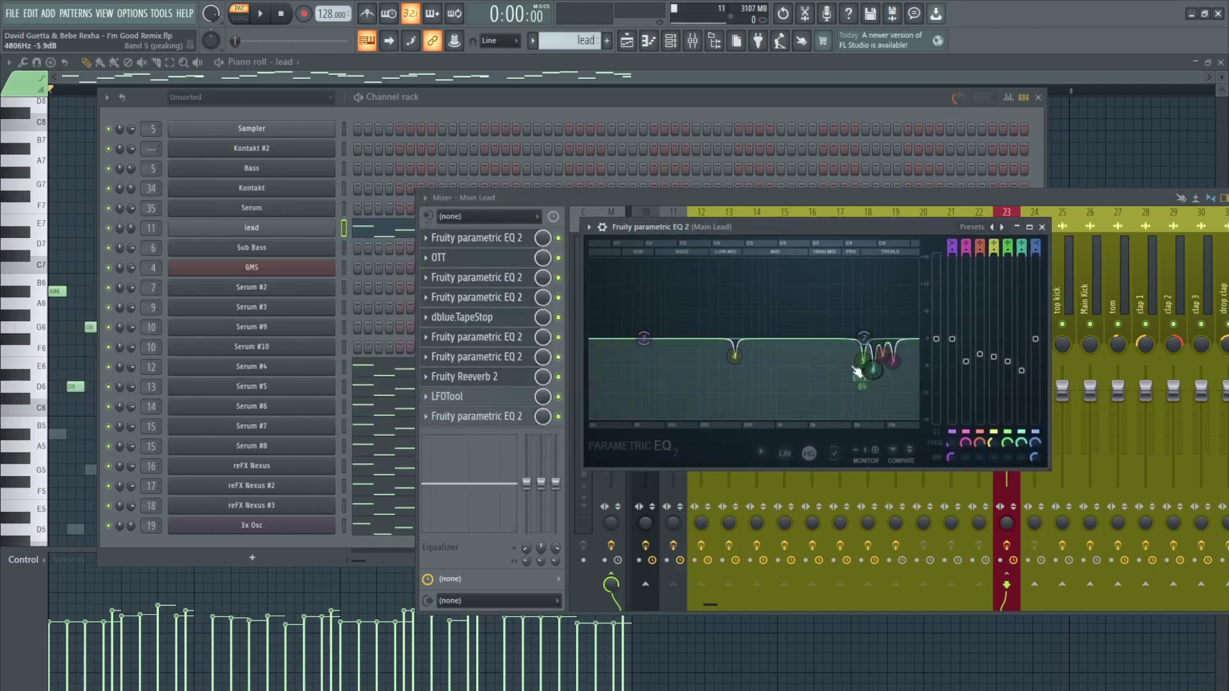
{"action": "left_click", "coordinate": [481, 307]}
{"action": "left_click", "coordinate": [480, 305]}
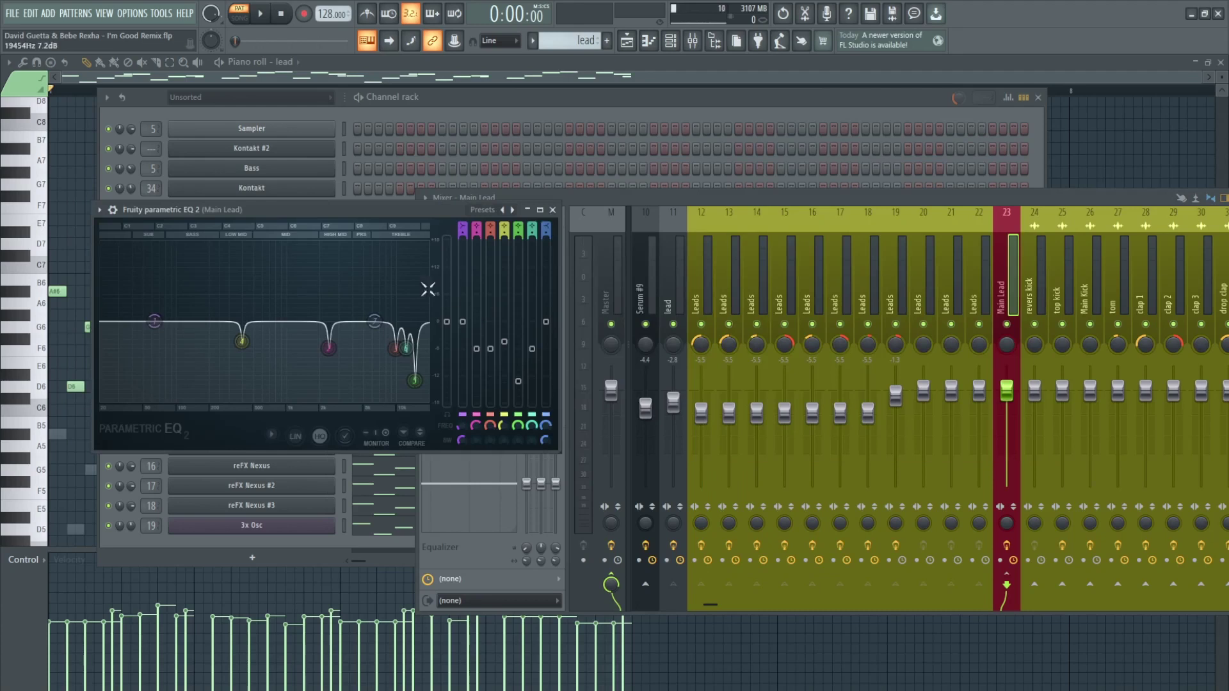
{"action": "left_click_drag", "start_coordinate": [314, 208], "coordinate": [816, 251]}
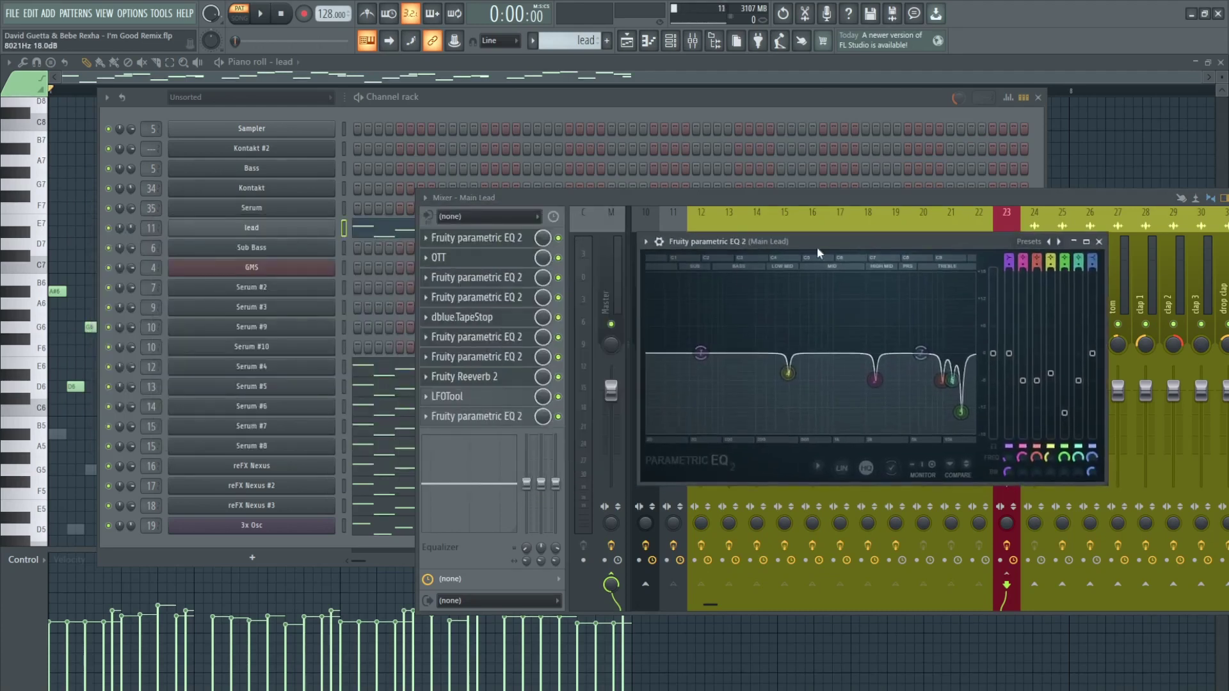
View dblue.TapeStop and the two Fruity parametric EQ 2 instances after it on the Main Lead mixer track
{"action": "left_click", "coordinate": [512, 321]}
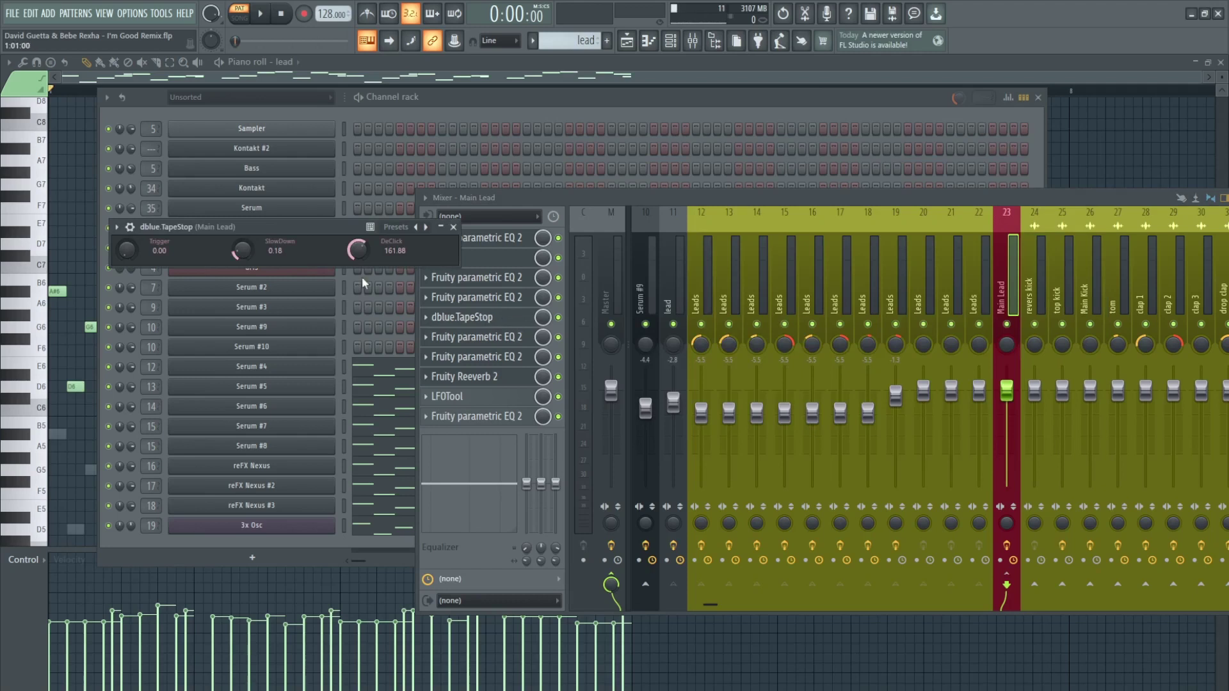
{"action": "left_click_drag", "start_coordinate": [290, 233], "coordinate": [744, 273]}
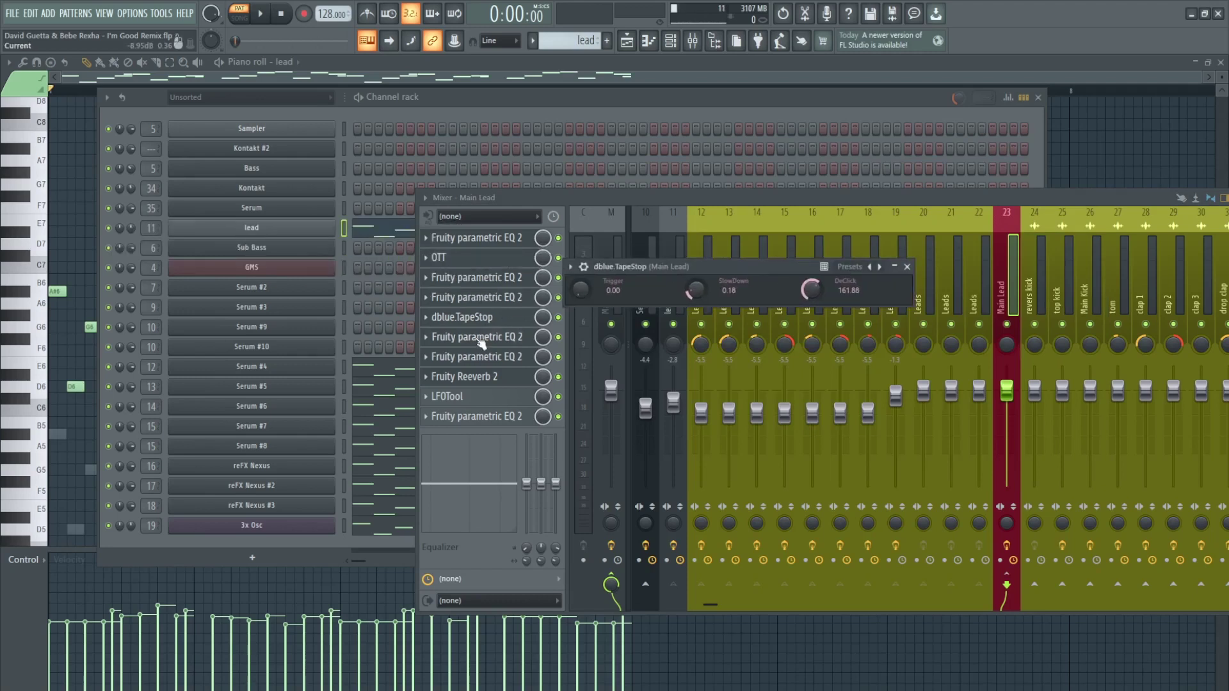
{"action": "left_click", "coordinate": [481, 339]}
{"action": "left_click_drag", "start_coordinate": [212, 123], "coordinate": [793, 193]}
{"action": "left_click", "coordinate": [485, 357]}
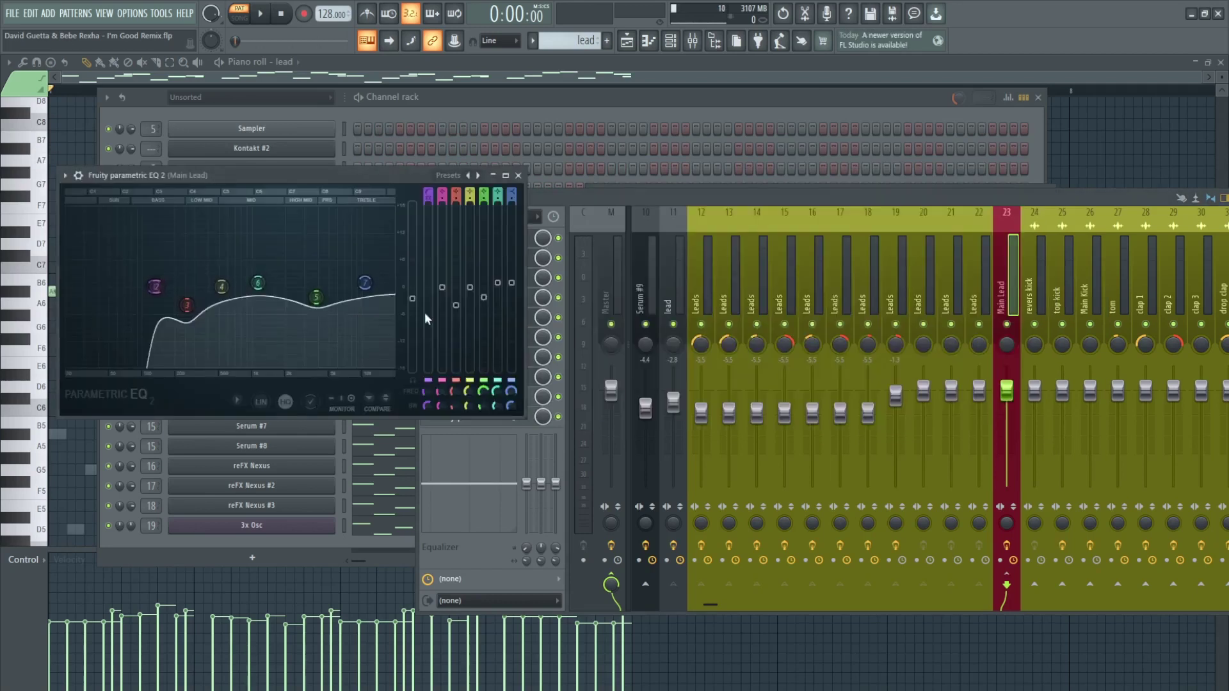
View the remaining Main Lead effects: Fruity Reeverb 2, LFOTool and the last Fruity parametric EQ 2, moving the EQ and reverb windows beside the slots
{"action": "left_click_drag", "start_coordinate": [205, 174], "coordinate": [725, 235]}
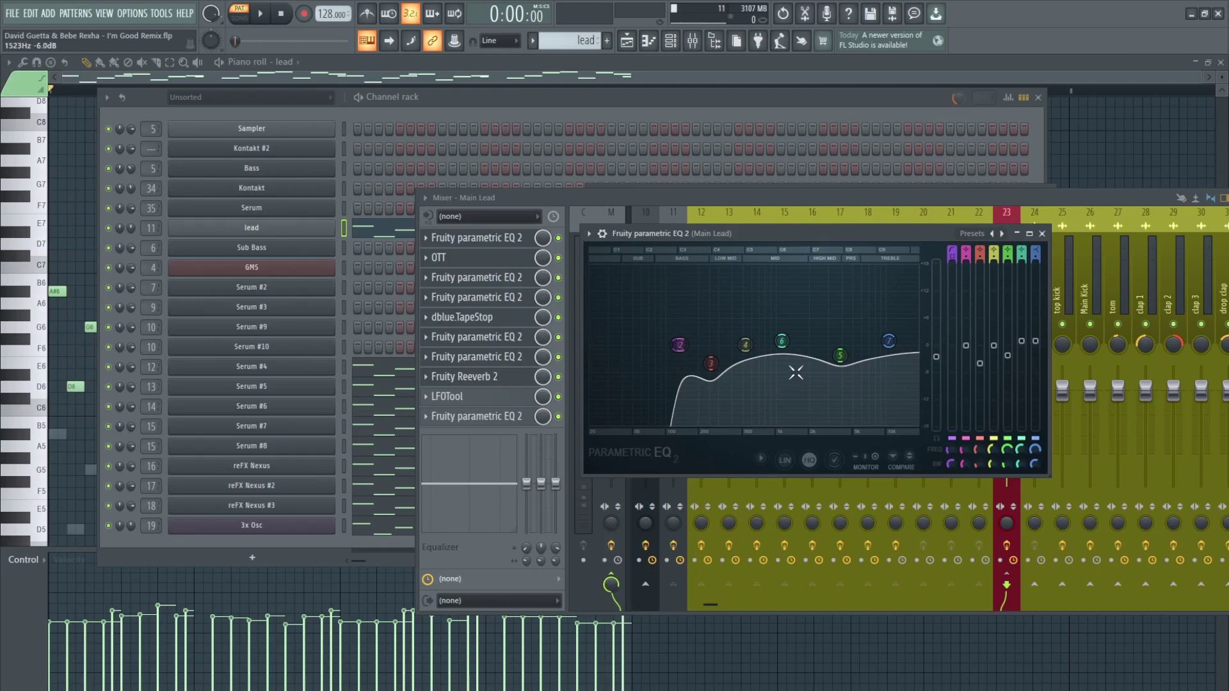
{"action": "left_click", "coordinate": [493, 377]}
{"action": "left_click_drag", "start_coordinate": [248, 241], "coordinate": [772, 280]}
{"action": "left_click", "coordinate": [461, 397]}
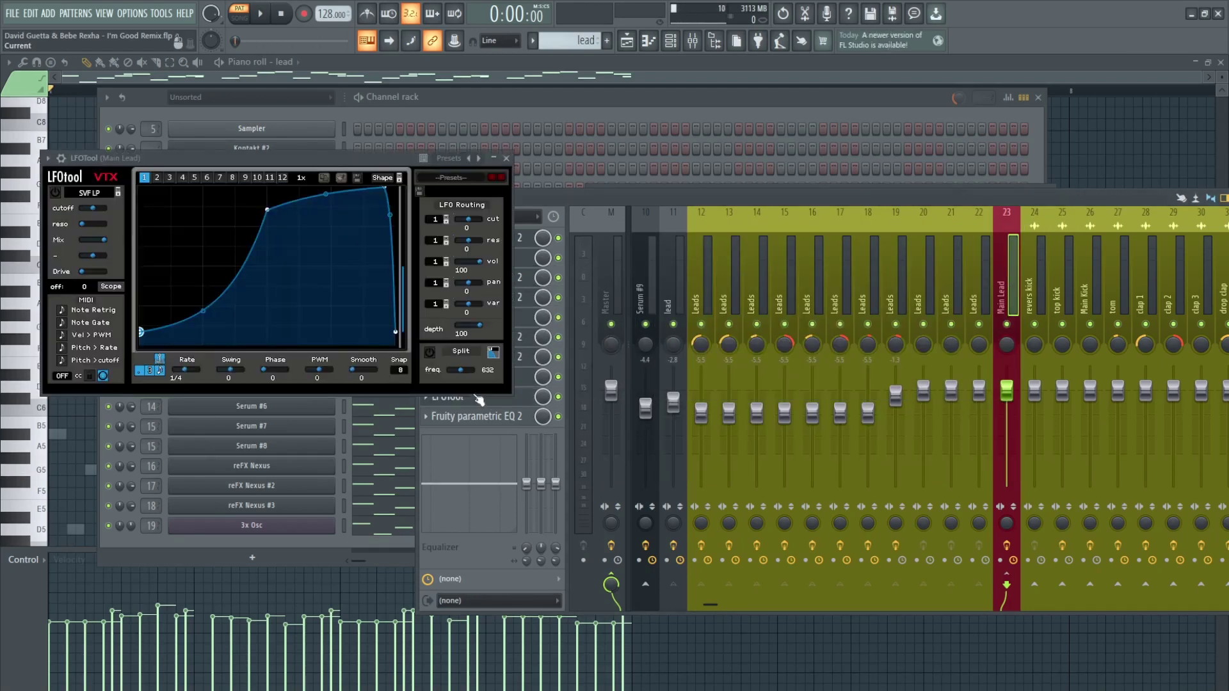
{"action": "left_click", "coordinate": [470, 417]}
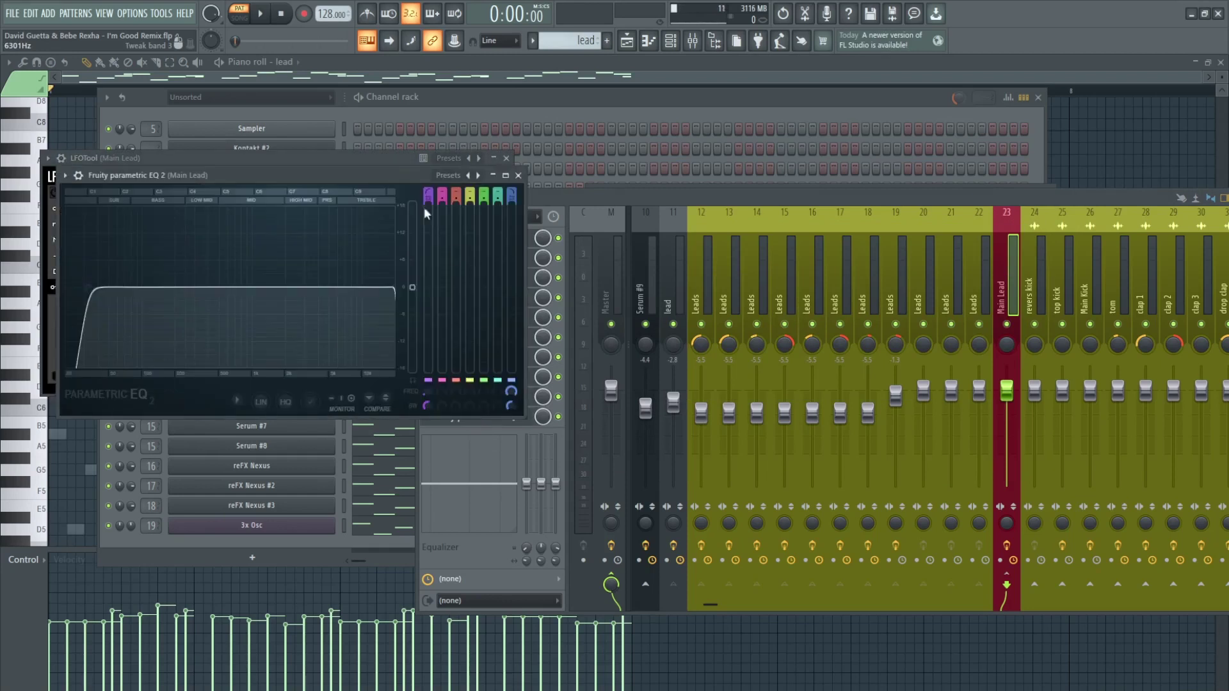
{"action": "left_click_drag", "start_coordinate": [249, 174], "coordinate": [827, 244]}
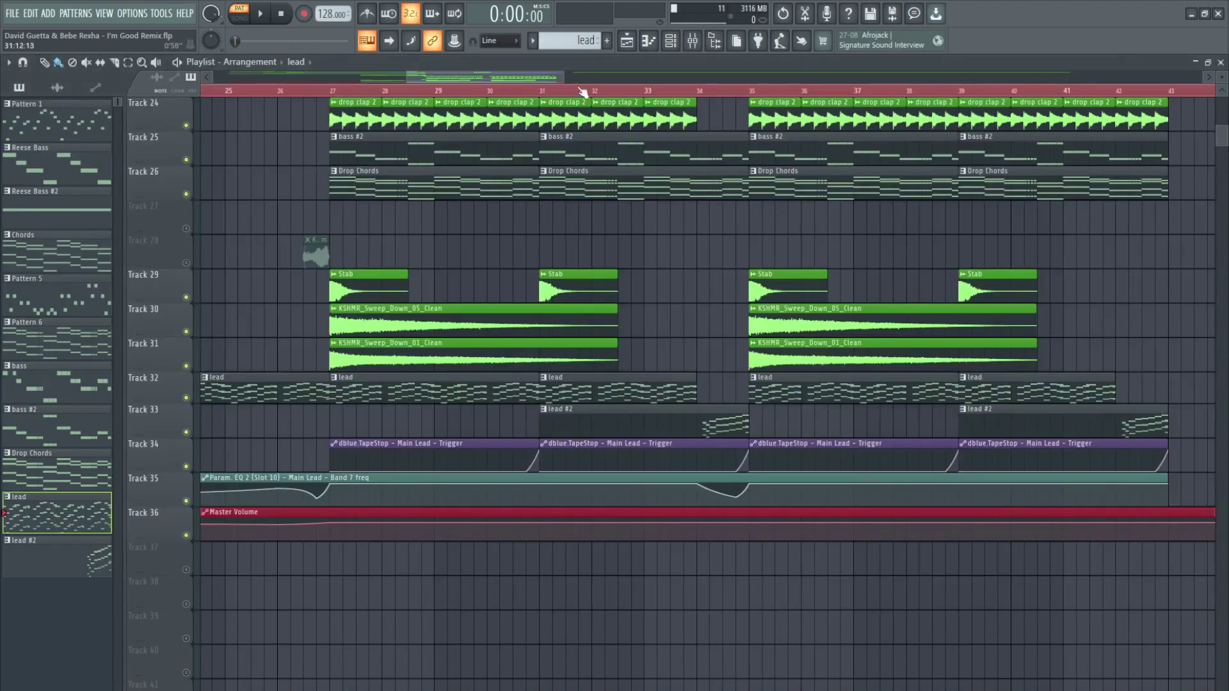
Look over the whole arrangement in the playlist, from the drop's lead and automation tracks back to the first tracks
{"action": "scroll", "coordinate": [580, 93], "scroll_direction": "down", "scroll_amount": 4}
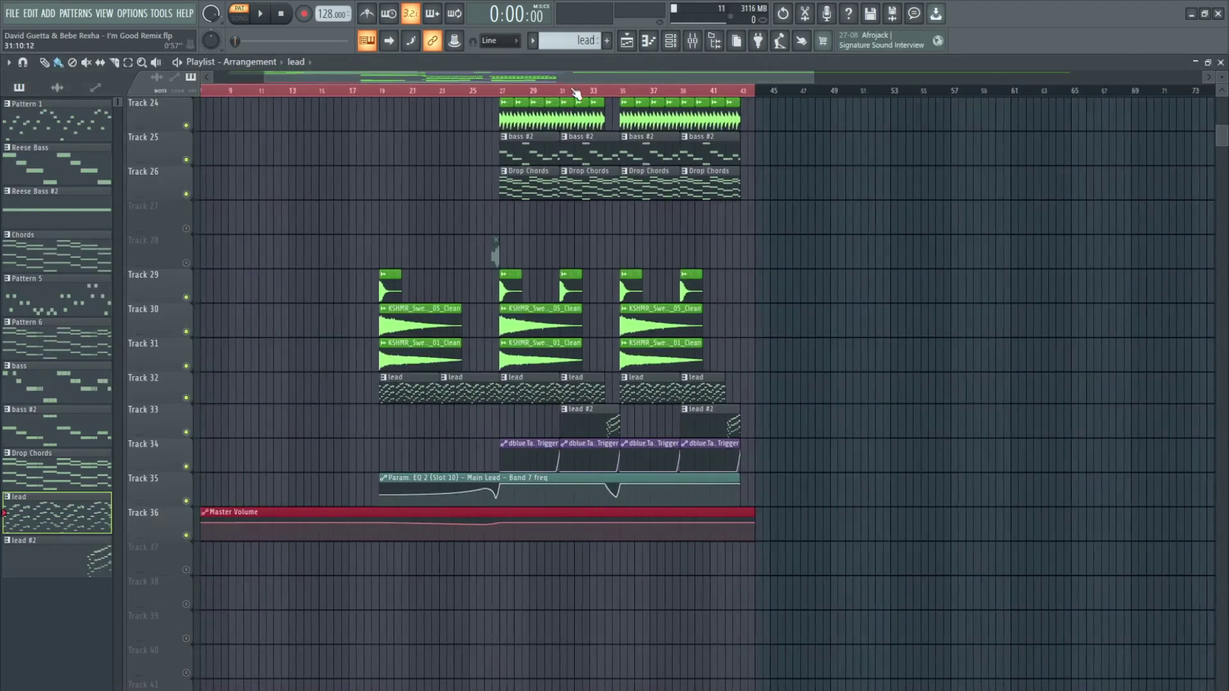
{"action": "scroll", "coordinate": [598, 186], "scroll_direction": "up", "scroll_amount": 4}
{"action": "scroll", "coordinate": [601, 161], "scroll_direction": "up", "scroll_amount": 3}
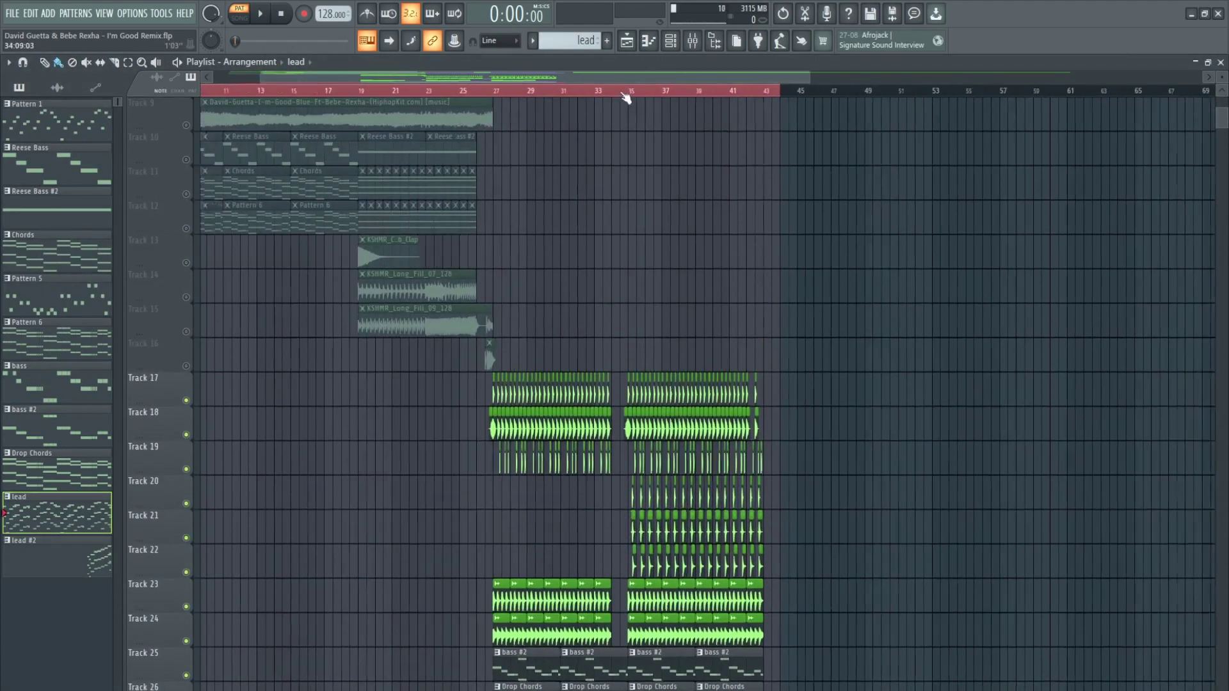
{"action": "scroll", "coordinate": [625, 93], "scroll_direction": "down", "scroll_amount": 2}
{"action": "scroll", "coordinate": [497, 277], "scroll_direction": "up", "scroll_amount": 4}
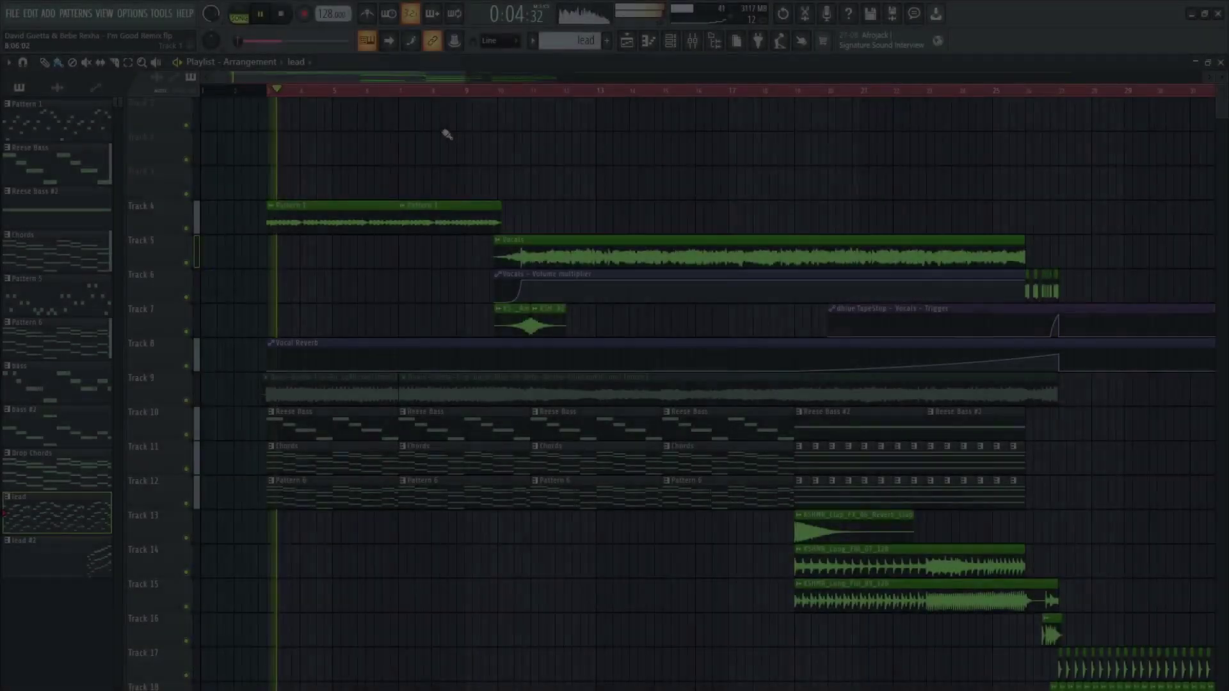
Play the full arrangement in song mode and look through the intro's vocal, bass, chord and drum tracks
{"action": "scroll", "coordinate": [392, 92], "scroll_direction": "down", "scroll_amount": 4}
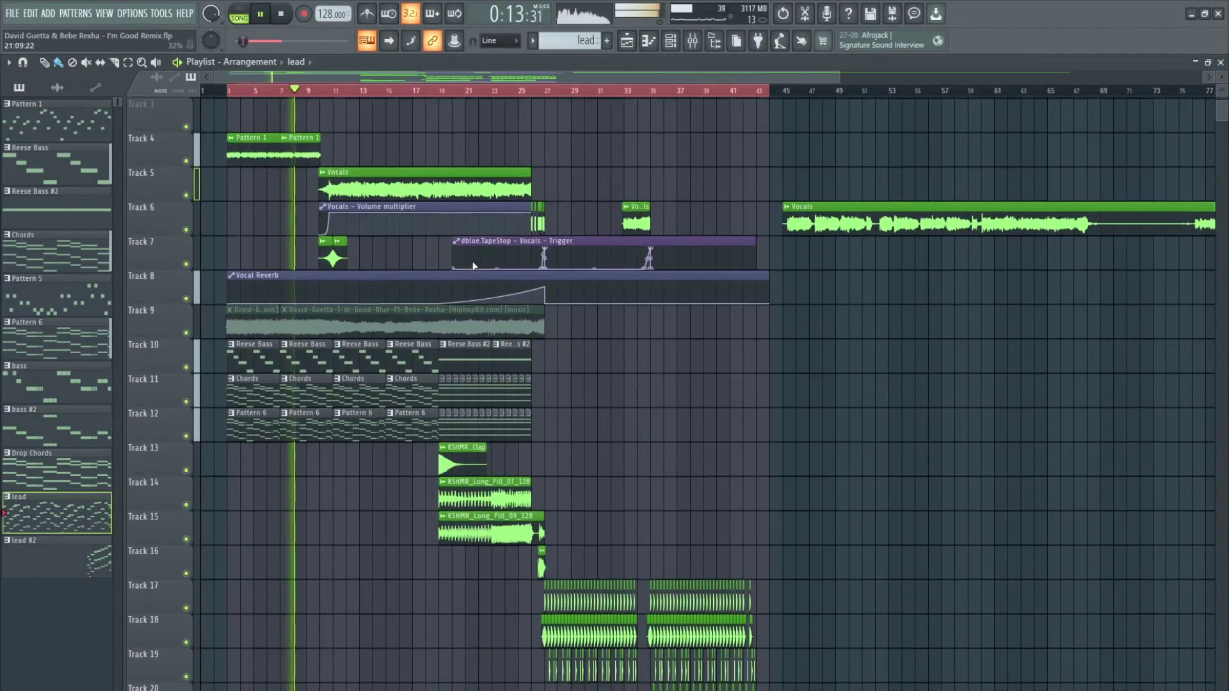
{"action": "scroll", "coordinate": [474, 264], "scroll_direction": "down", "scroll_amount": 5}
{"action": "scroll", "coordinate": [474, 264], "scroll_direction": "down", "scroll_amount": 5}
{"action": "scroll", "coordinate": [474, 263], "scroll_direction": "up", "scroll_amount": 3}
{"action": "scroll", "coordinate": [474, 264], "scroll_direction": "up", "scroll_amount": 7}
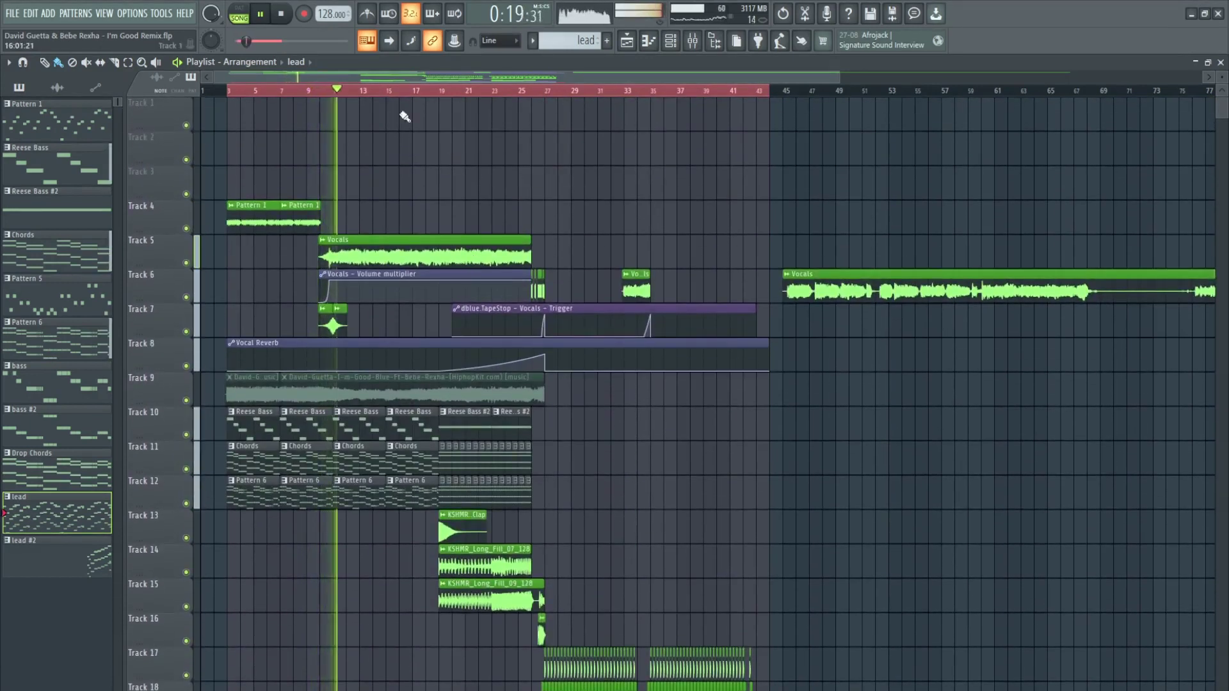
Show the mixer during playback, check the Vocals track, and return to the playlist
{"action": "scroll", "coordinate": [408, 93], "scroll_direction": "up", "scroll_amount": 2}
{"action": "key", "text": "F9"}
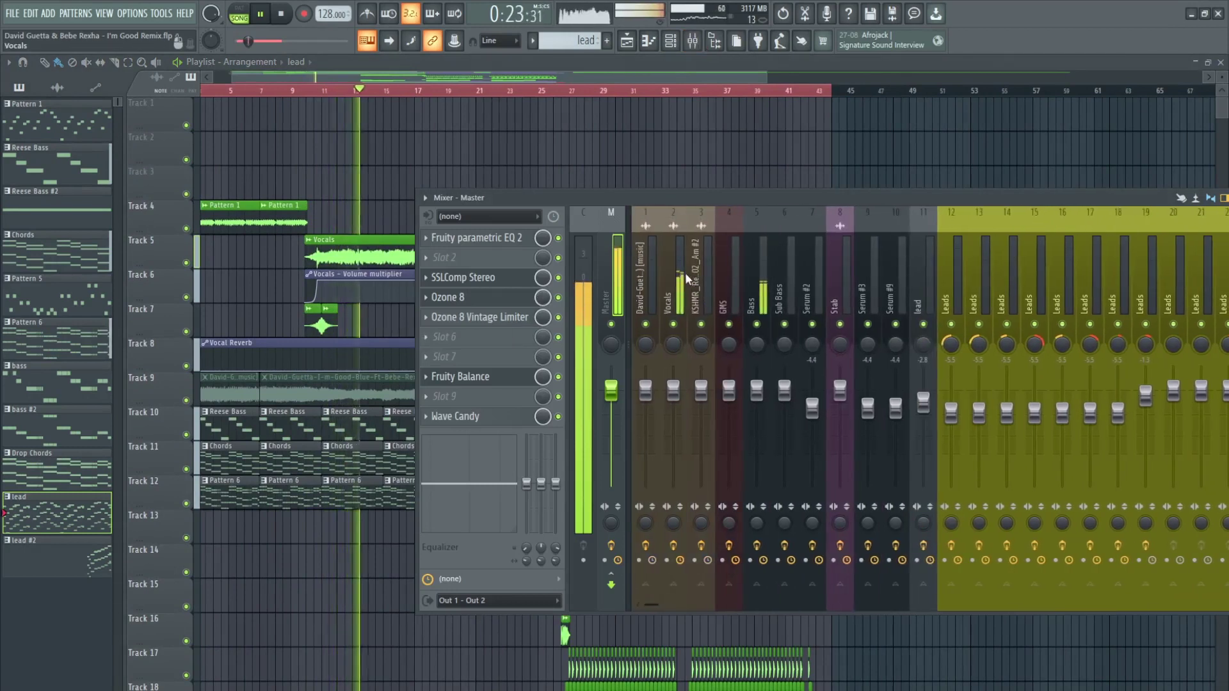
{"action": "left_click", "coordinate": [686, 278]}
{"action": "key", "text": "F9"}
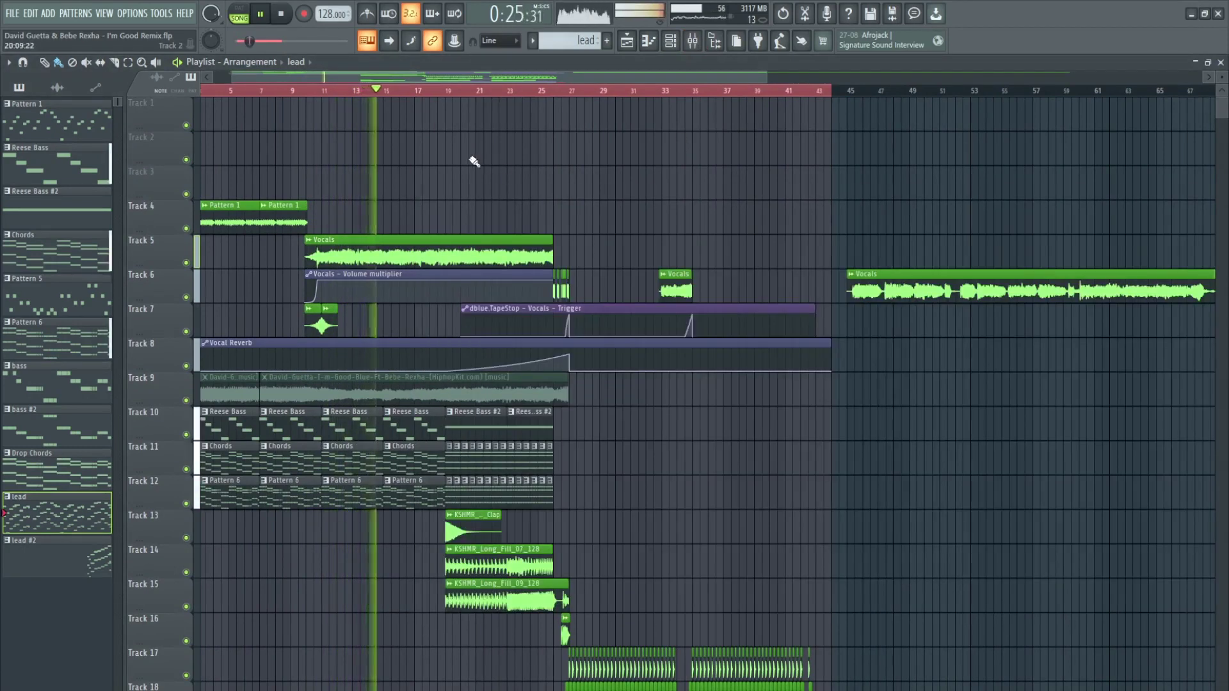
Examine the tracks down to the drop's lead layers and back to the vocals while the verse plays toward bar 19
{"action": "scroll", "coordinate": [474, 161], "scroll_direction": "down", "scroll_amount": 3}
{"action": "scroll", "coordinate": [473, 161], "scroll_direction": "down", "scroll_amount": 2}
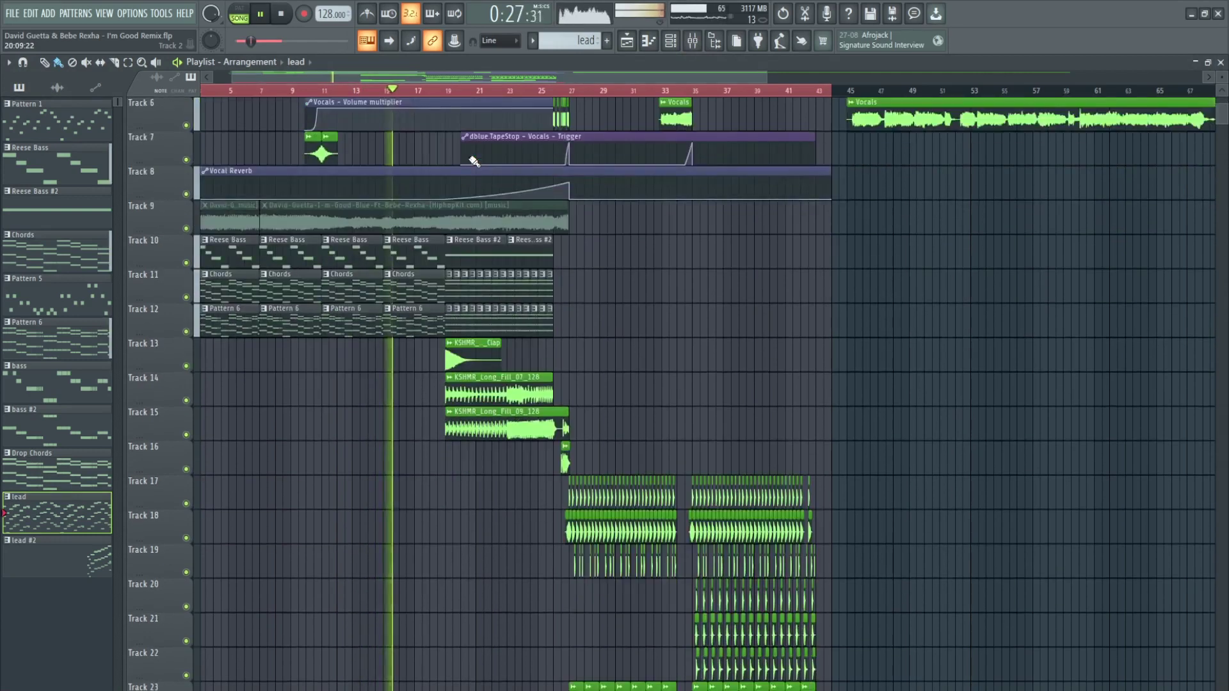
{"action": "scroll", "coordinate": [474, 161], "scroll_direction": "down", "scroll_amount": 11}
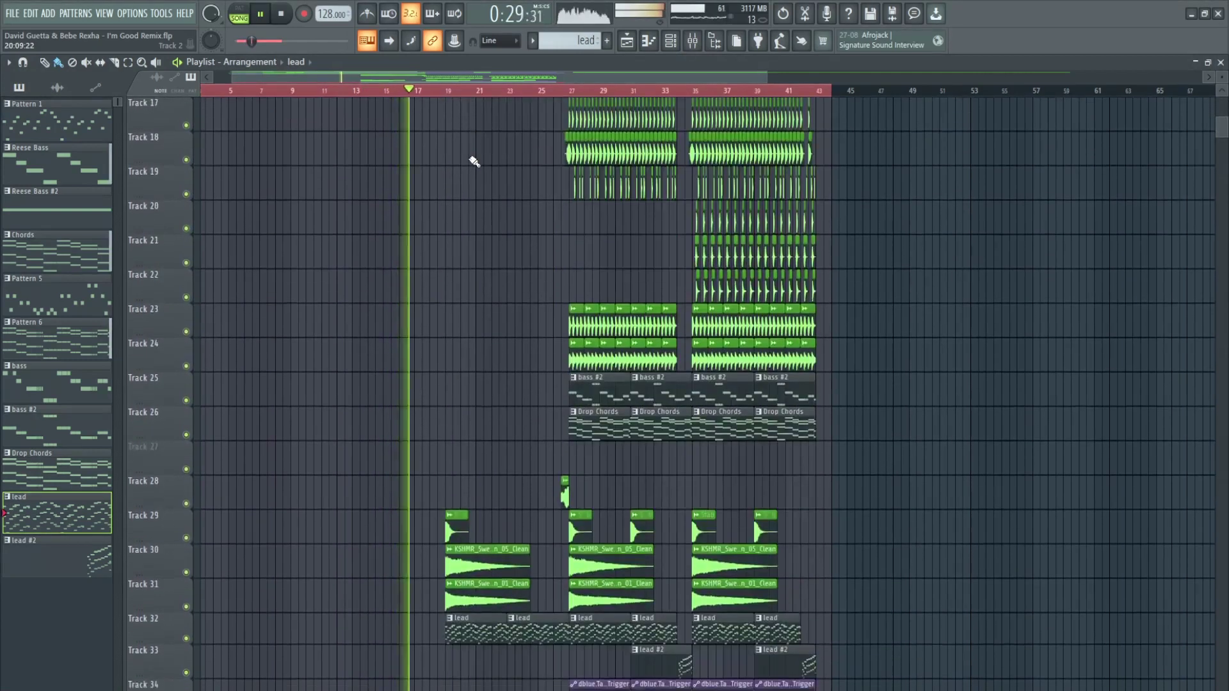
{"action": "scroll", "coordinate": [474, 161], "scroll_direction": "down", "scroll_amount": 6}
{"action": "scroll", "coordinate": [474, 161], "scroll_direction": "up", "scroll_amount": 3}
{"action": "scroll", "coordinate": [474, 161], "scroll_direction": "down", "scroll_amount": 2}
{"action": "scroll", "coordinate": [474, 161], "scroll_direction": "up", "scroll_amount": 2}
{"action": "scroll", "coordinate": [474, 160], "scroll_direction": "up", "scroll_amount": 19}
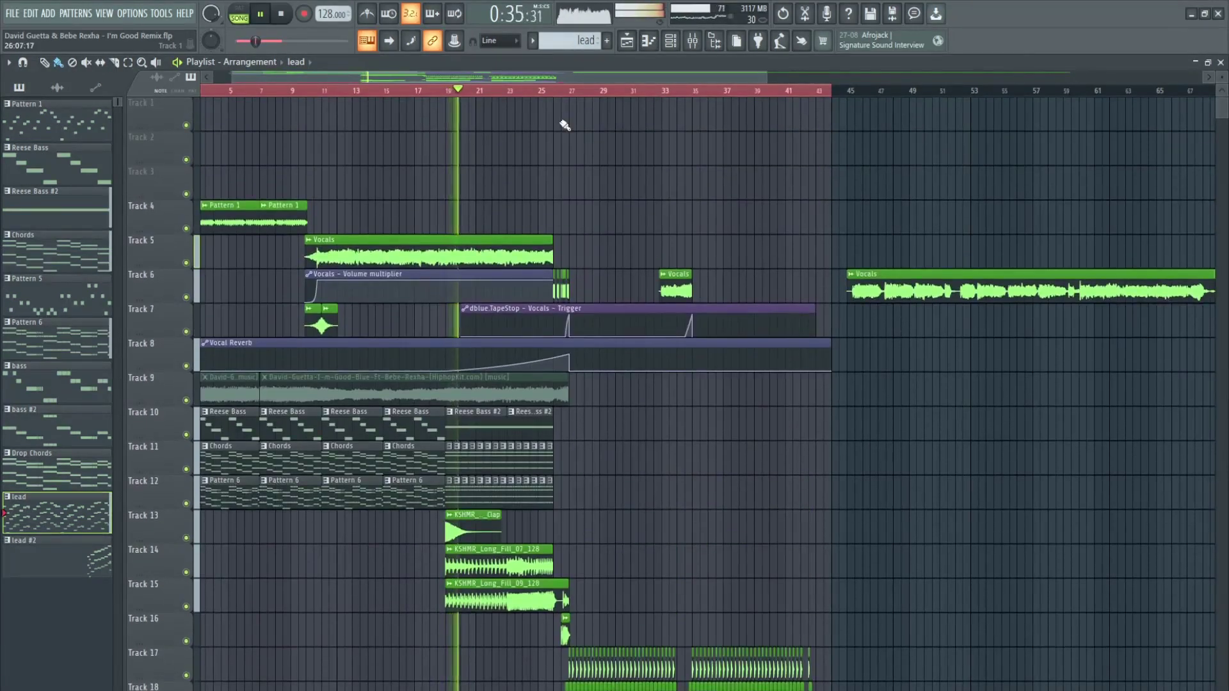
Follow the build-up from bar 20 into the drop, examining the vocal automation, fills, sweeps, lead and Master Volume clips
{"action": "scroll", "coordinate": [629, 93], "scroll_direction": "up", "scroll_amount": 2}
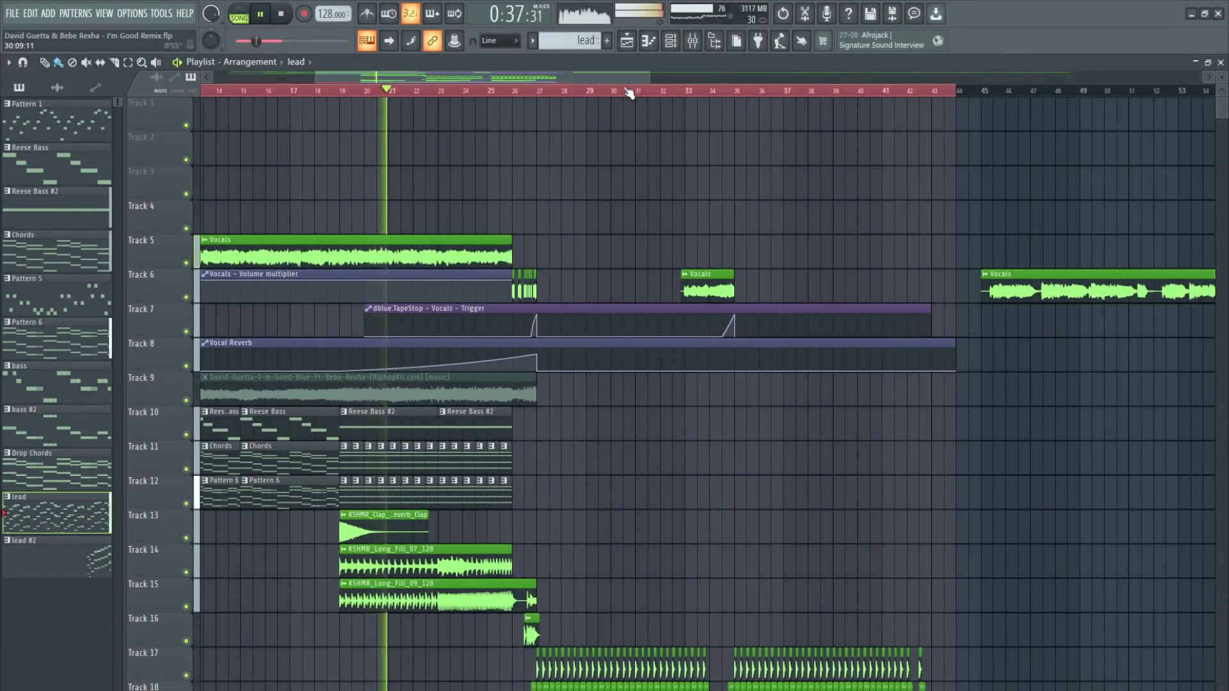
{"action": "scroll", "coordinate": [683, 224], "scroll_direction": "down", "scroll_amount": 17}
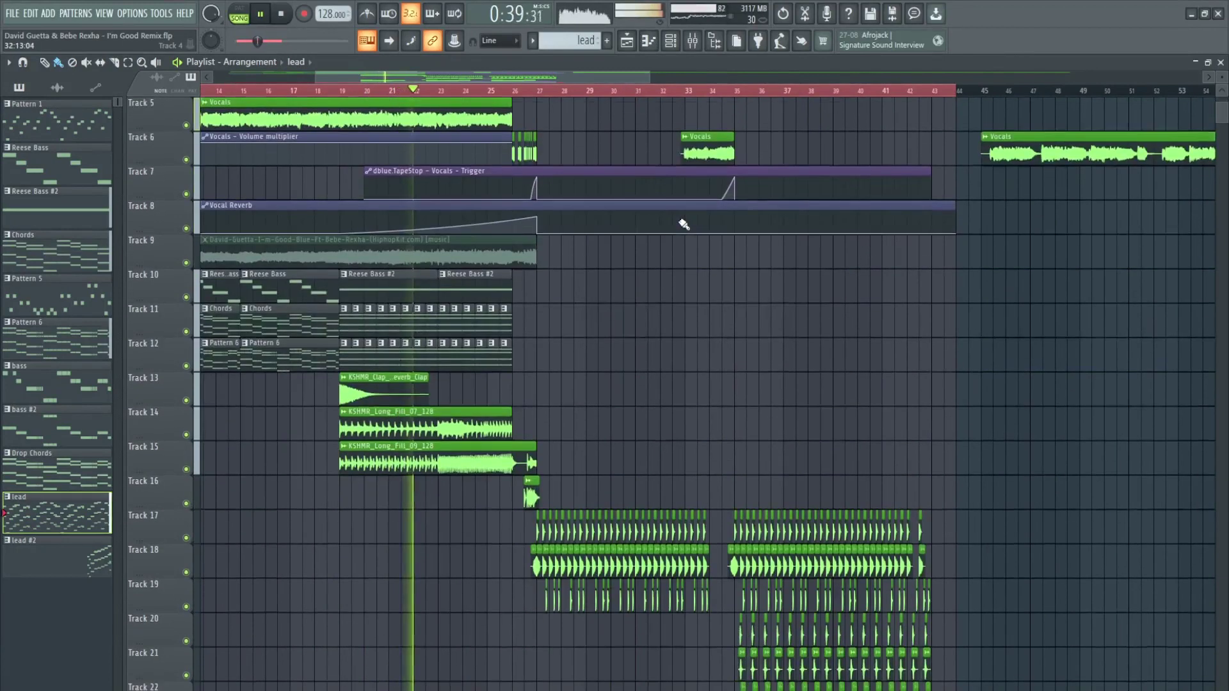
{"action": "scroll", "coordinate": [683, 225], "scroll_direction": "down", "scroll_amount": 7}
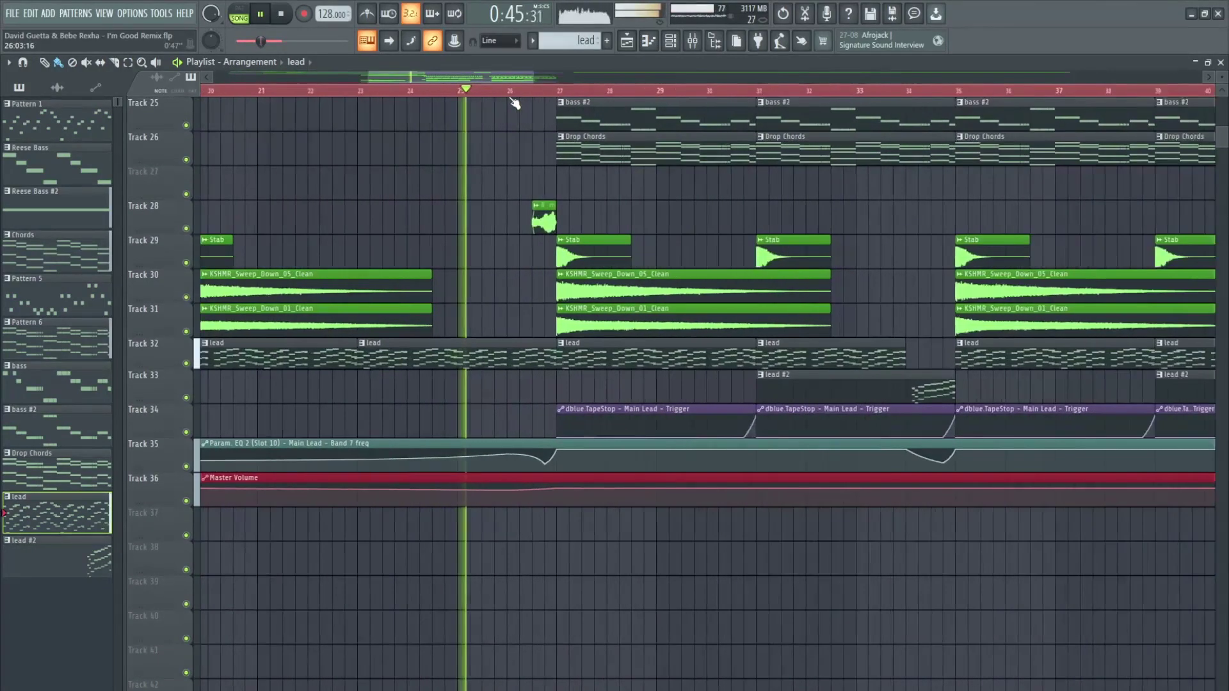
{"action": "scroll", "coordinate": [514, 102], "scroll_direction": "up", "scroll_amount": 4}
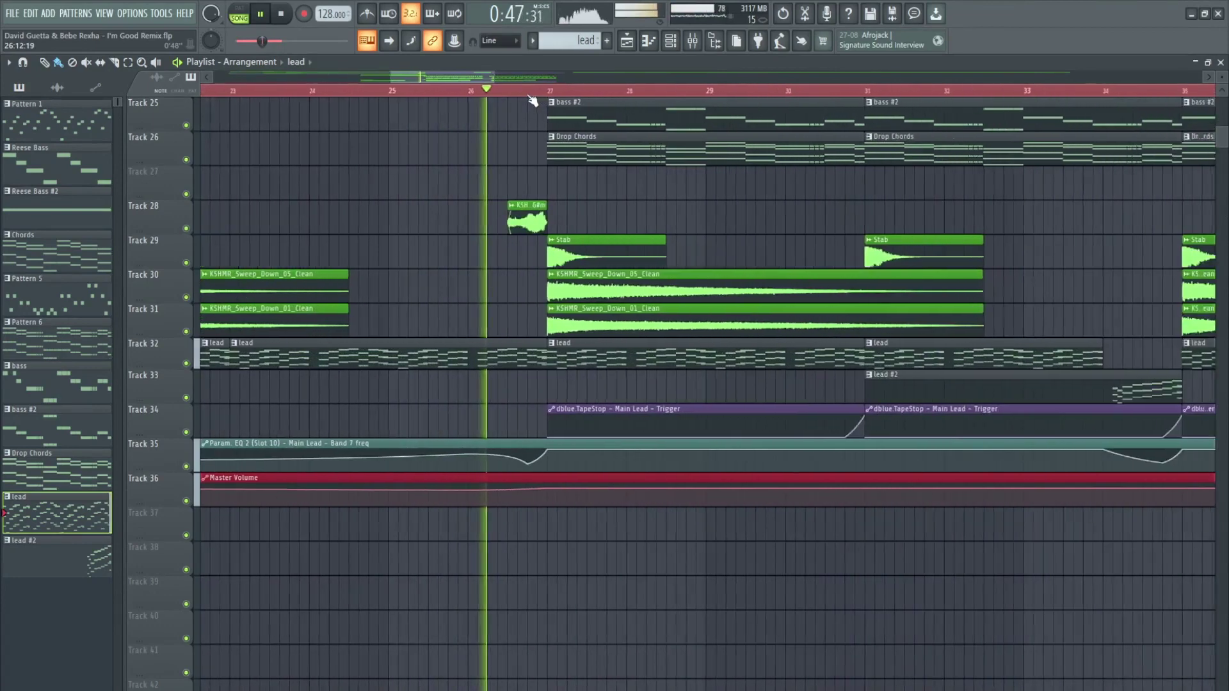
{"action": "scroll", "coordinate": [531, 100], "scroll_direction": "down", "scroll_amount": 4}
{"action": "scroll", "coordinate": [585, 256], "scroll_direction": "up", "scroll_amount": 20}
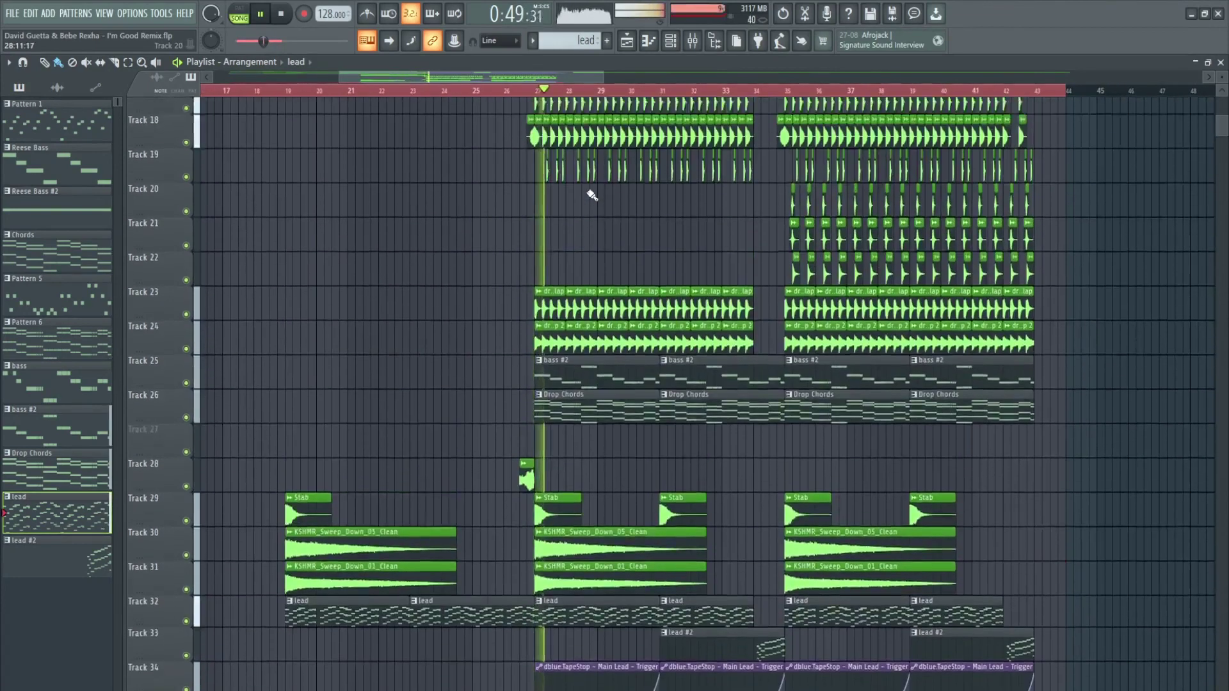
Follow the first drop's playback through bar 34, examining its kick and clap tracks and the Vocals clip with its TapeStop automation
{"action": "scroll", "coordinate": [457, 101], "scroll_direction": "down", "scroll_amount": 2}
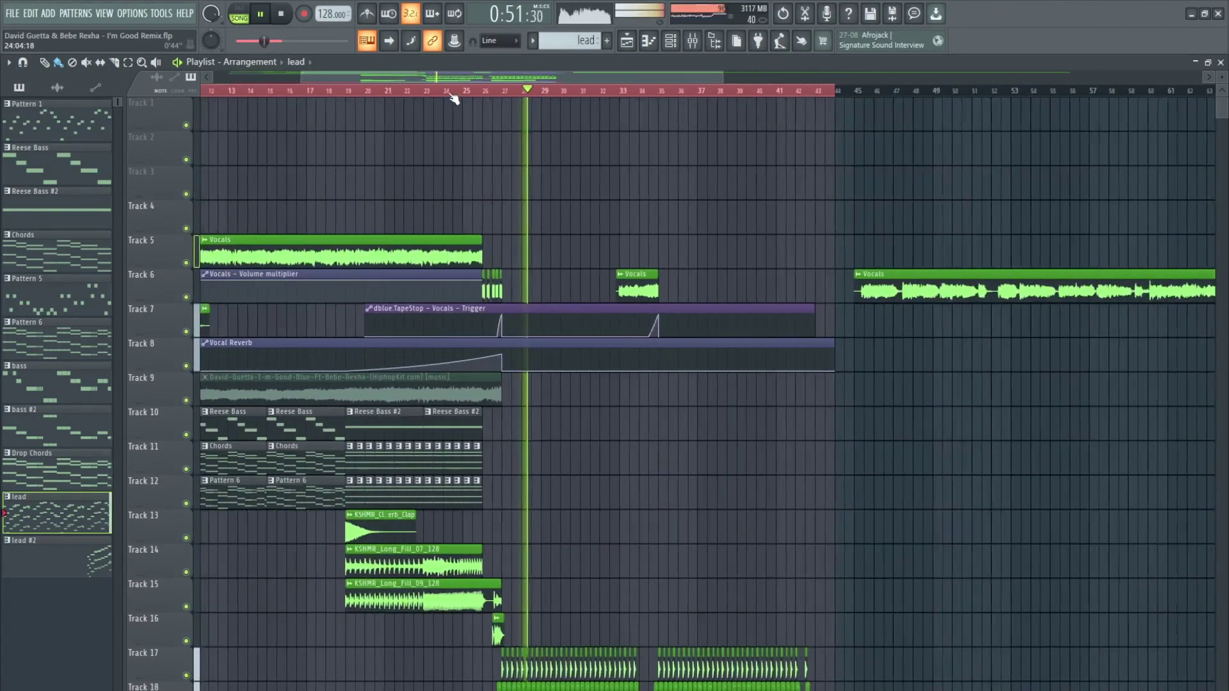
{"action": "scroll", "coordinate": [576, 94], "scroll_direction": "up", "scroll_amount": 2}
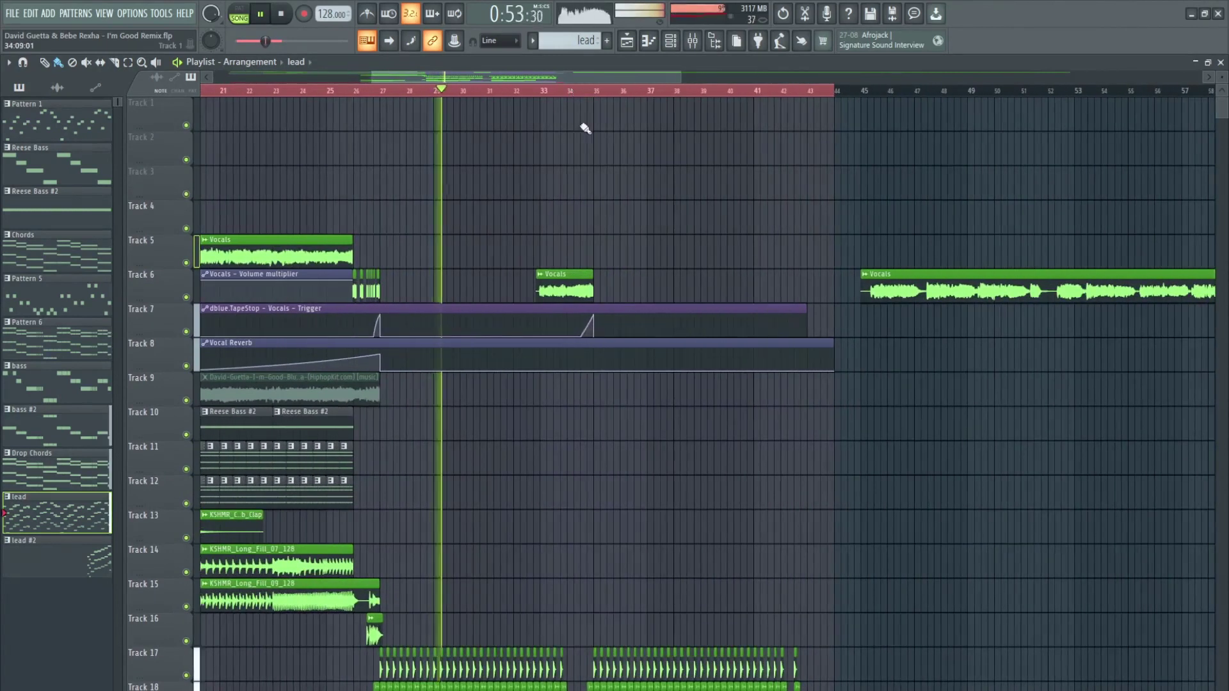
{"action": "scroll", "coordinate": [593, 139], "scroll_direction": "down", "scroll_amount": 7}
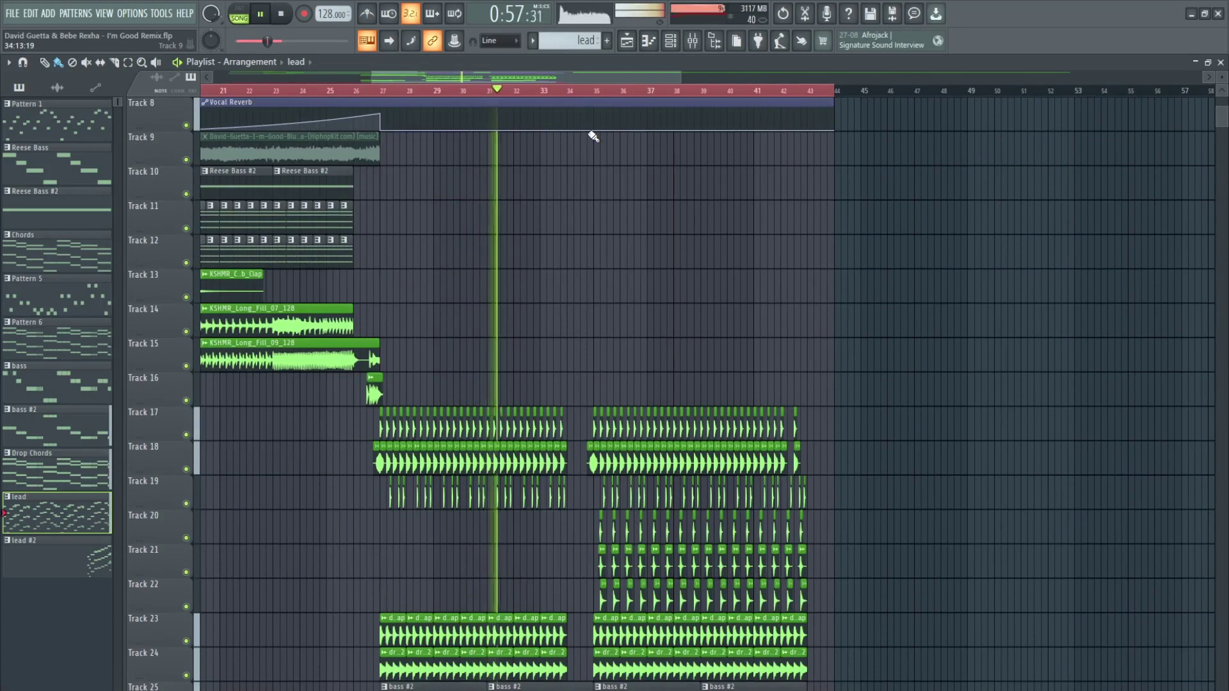
{"action": "scroll", "coordinate": [595, 137], "scroll_direction": "up", "scroll_amount": 1}
{"action": "scroll", "coordinate": [835, 160], "scroll_direction": "down", "scroll_amount": 8}
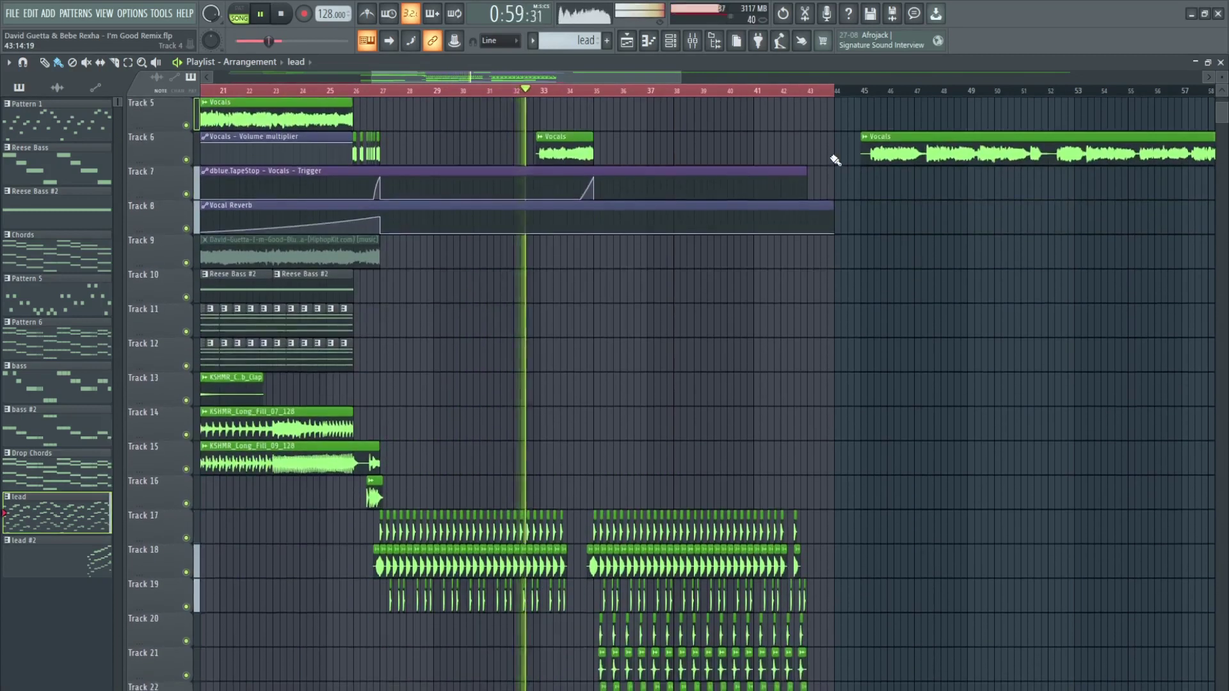
{"action": "scroll", "coordinate": [835, 160], "scroll_direction": "up", "scroll_amount": 6}
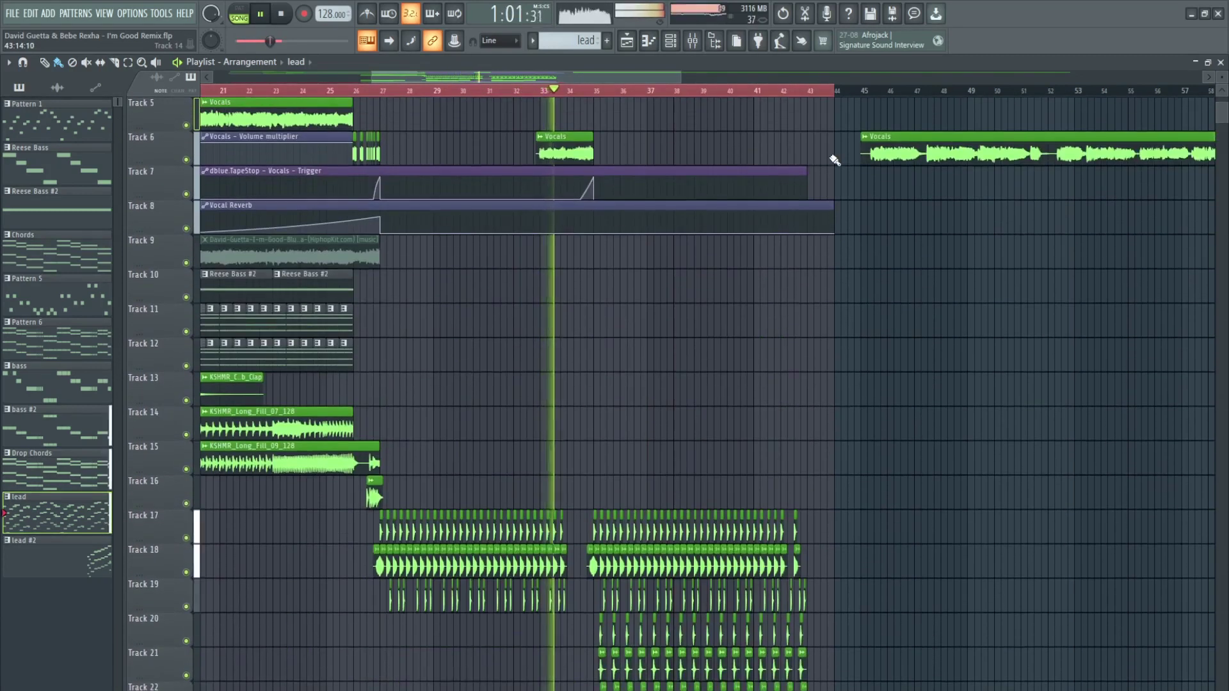
{"action": "scroll", "coordinate": [835, 159], "scroll_direction": "up", "scroll_amount": 3}
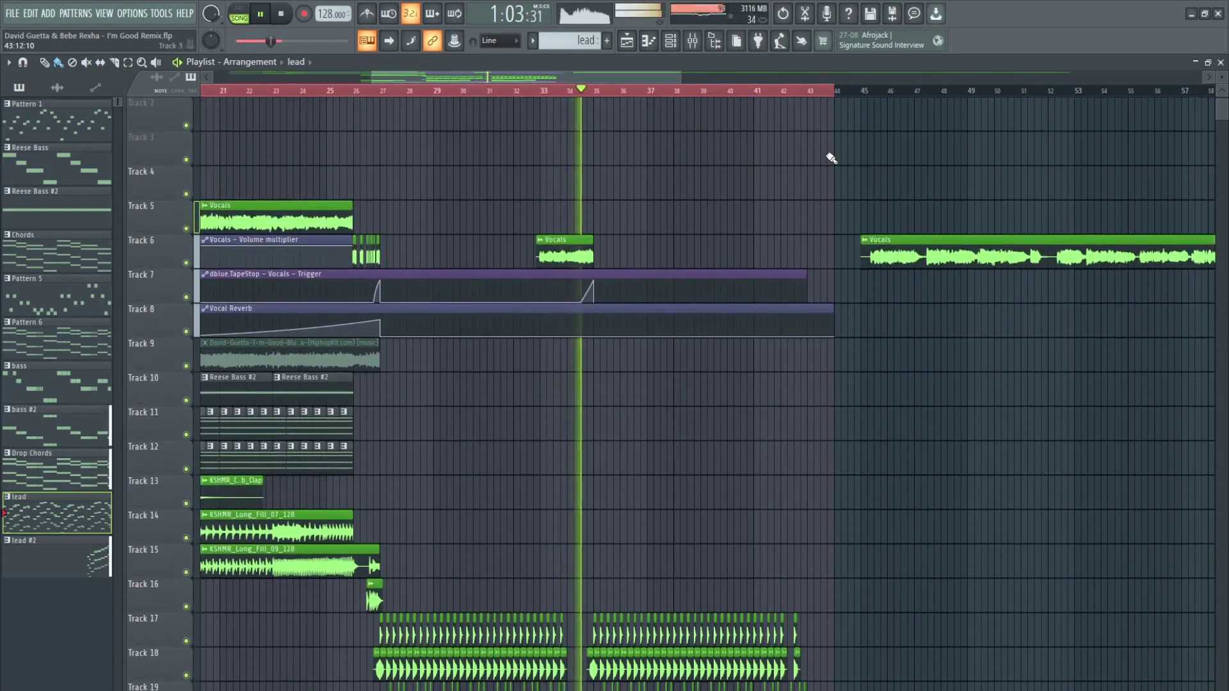
Follow the second drop's playback from bar 35, examining its added percussion, claps, bass, chords, stabs, sweeps and lead clips
{"action": "scroll", "coordinate": [831, 158], "scroll_direction": "down", "scroll_amount": 19}
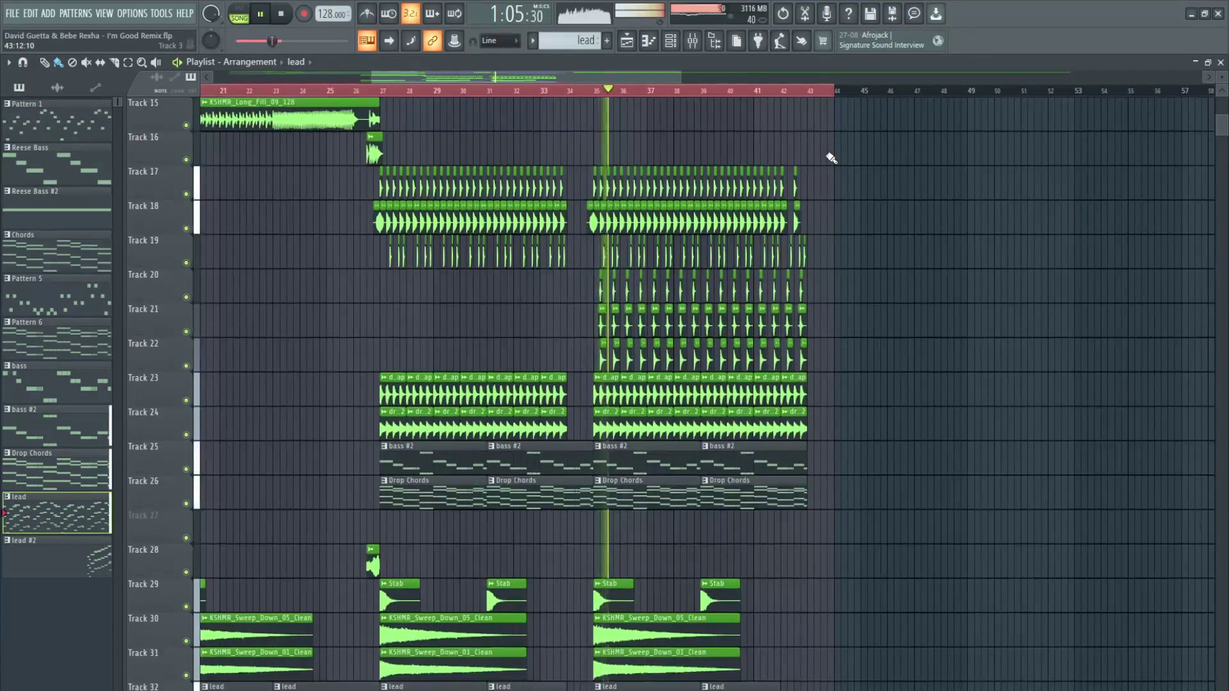
{"action": "scroll", "coordinate": [825, 93], "scroll_direction": "up", "scroll_amount": 2}
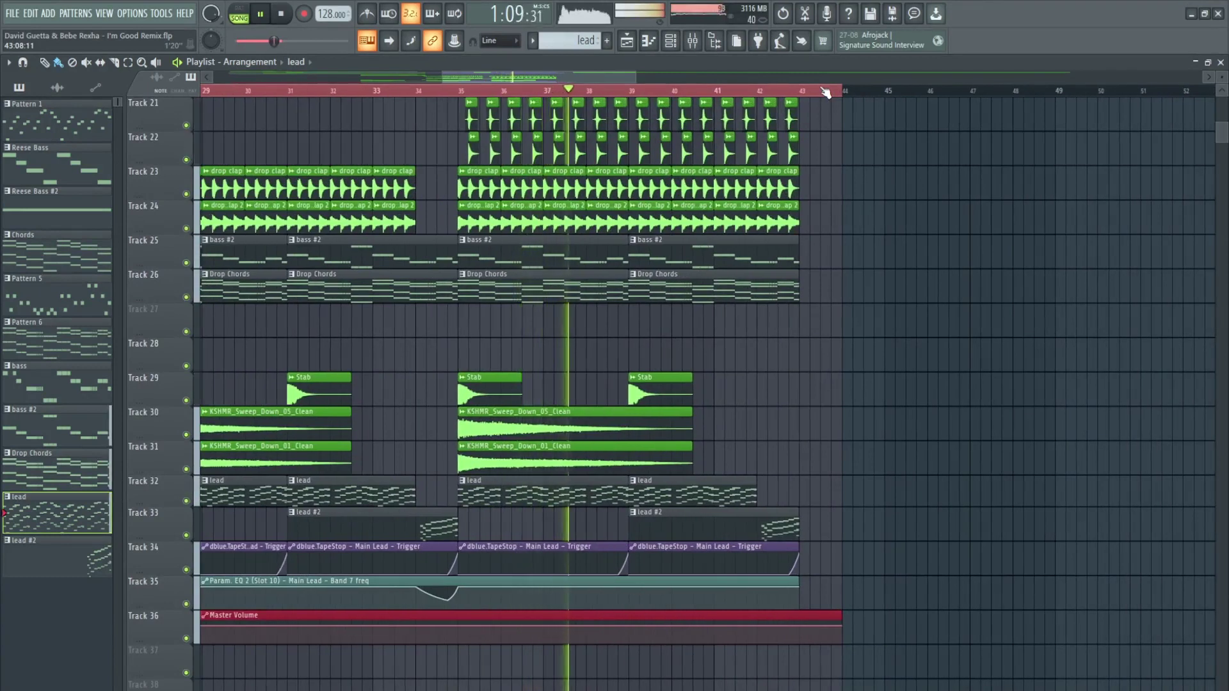
{"action": "scroll", "coordinate": [817, 95], "scroll_direction": "up", "scroll_amount": 2}
{"action": "scroll", "coordinate": [808, 147], "scroll_direction": "up", "scroll_amount": 3}
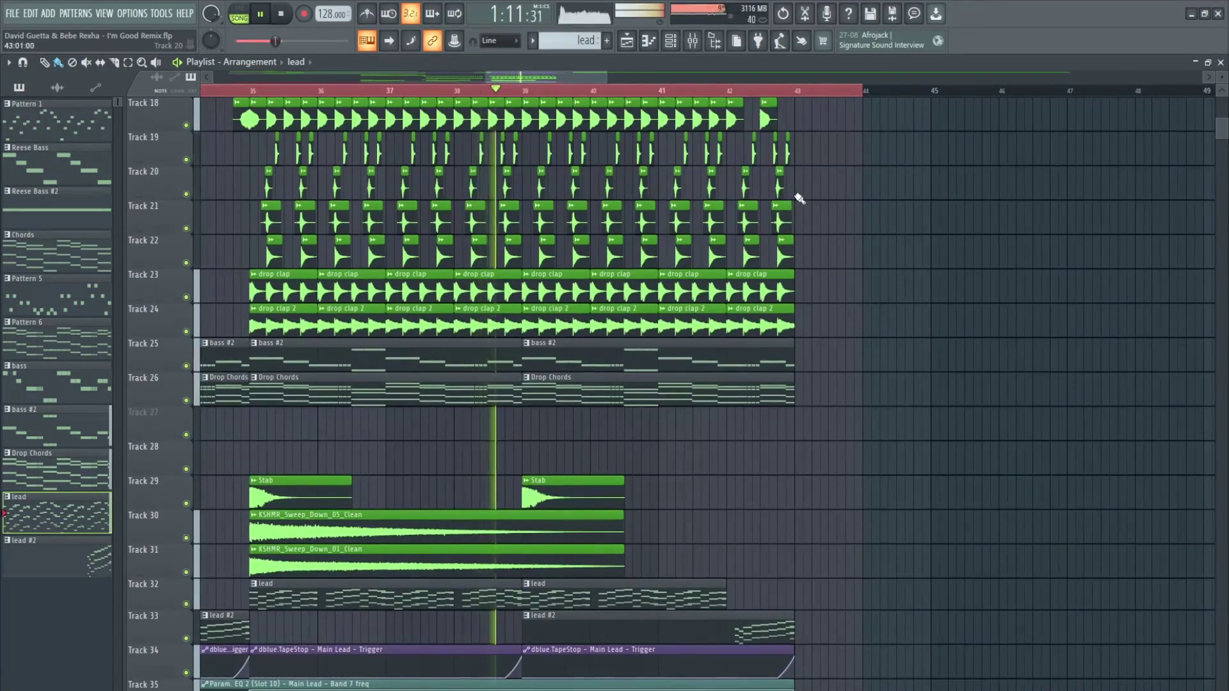
{"action": "scroll", "coordinate": [796, 197], "scroll_direction": "up", "scroll_amount": 2}
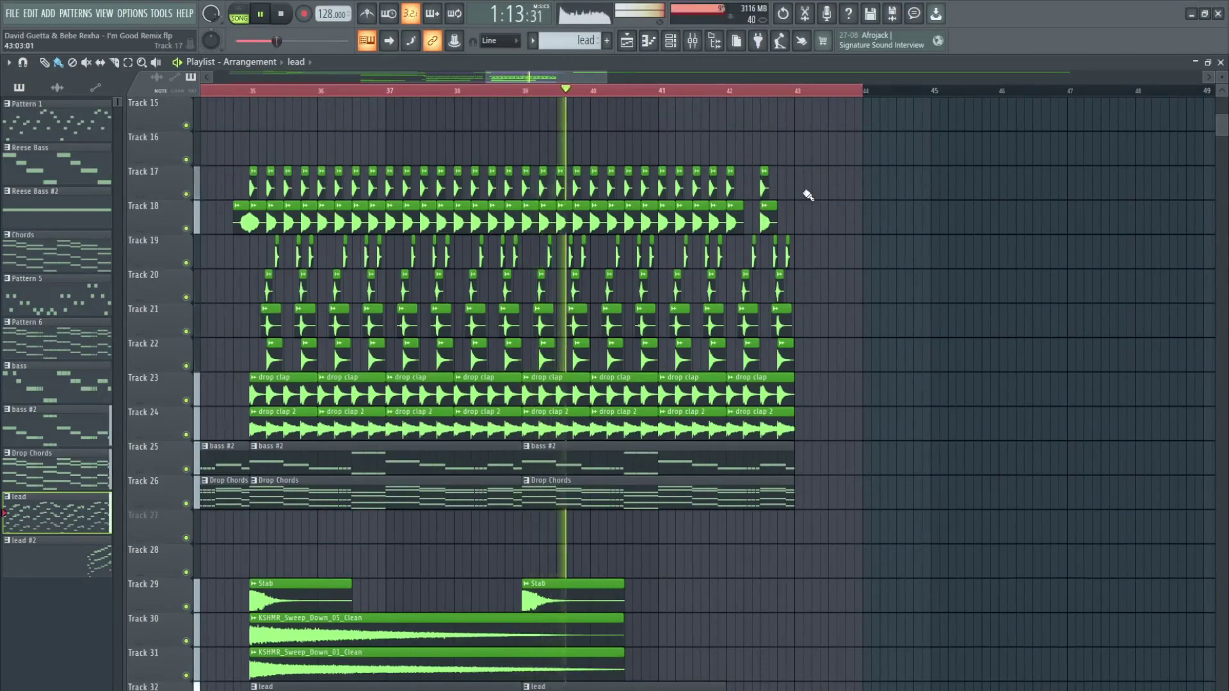
{"action": "scroll", "coordinate": [808, 195], "scroll_direction": "up", "scroll_amount": 8}
{"action": "scroll", "coordinate": [698, 96], "scroll_direction": "down", "scroll_amount": 5}
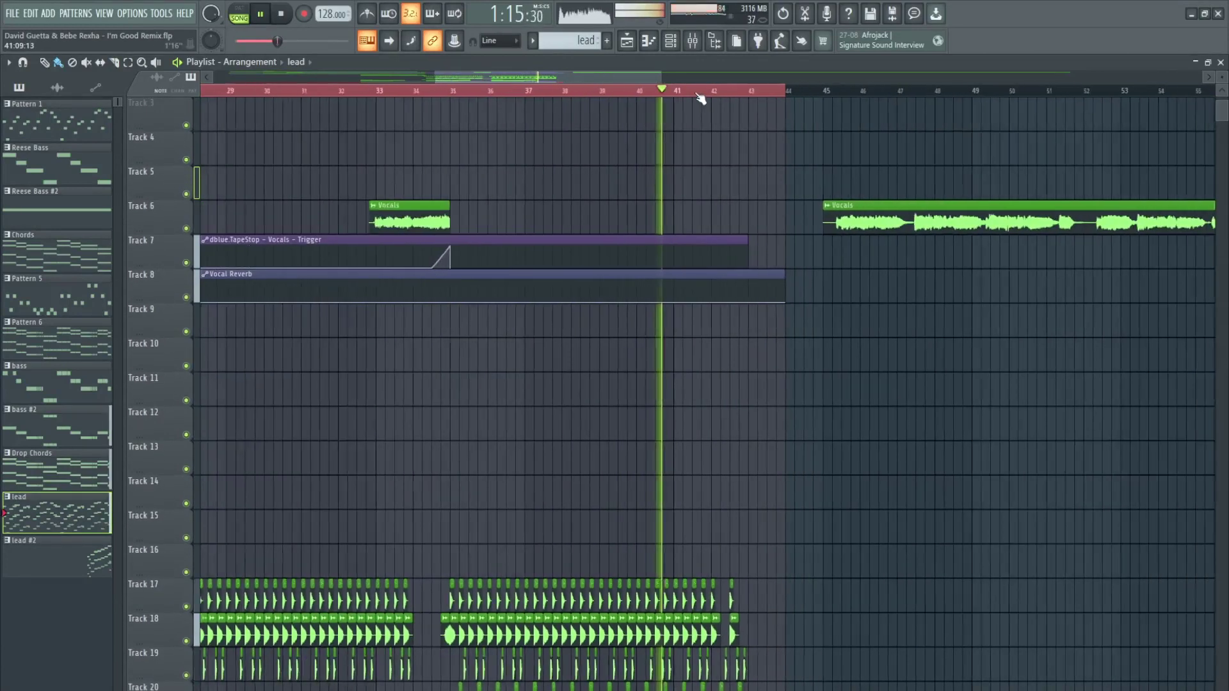
{"action": "scroll", "coordinate": [743, 168], "scroll_direction": "down", "scroll_amount": 4}
{"action": "scroll", "coordinate": [742, 170], "scroll_direction": "down", "scroll_amount": 5}
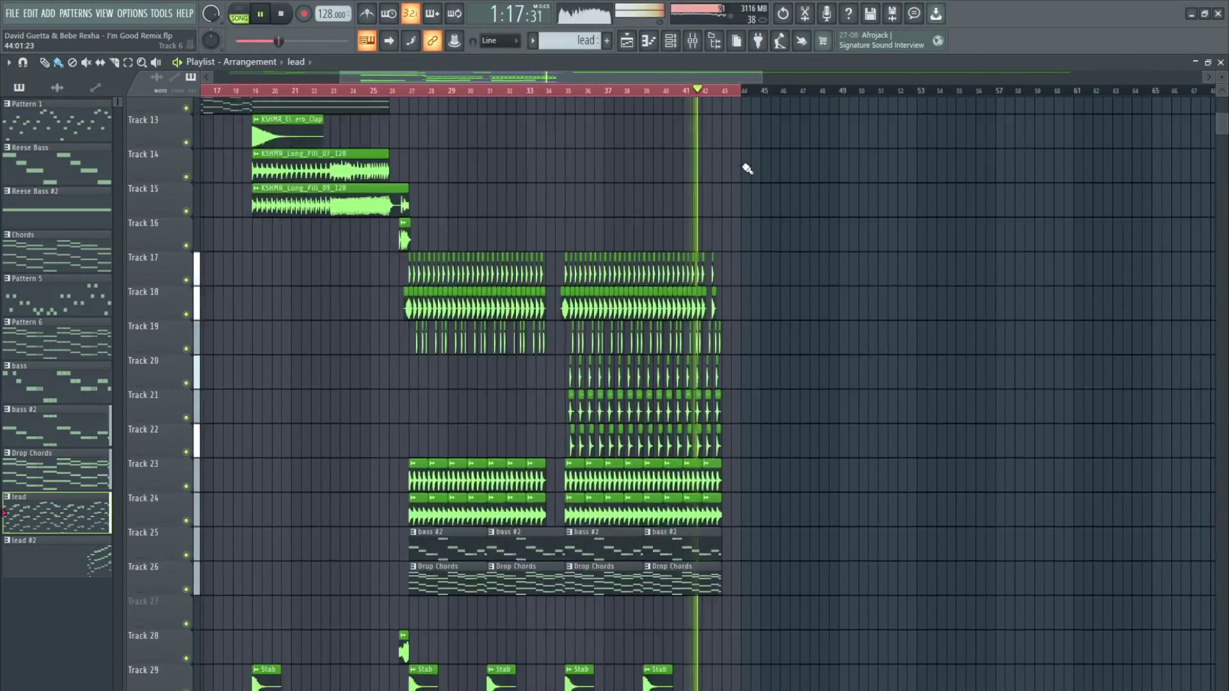